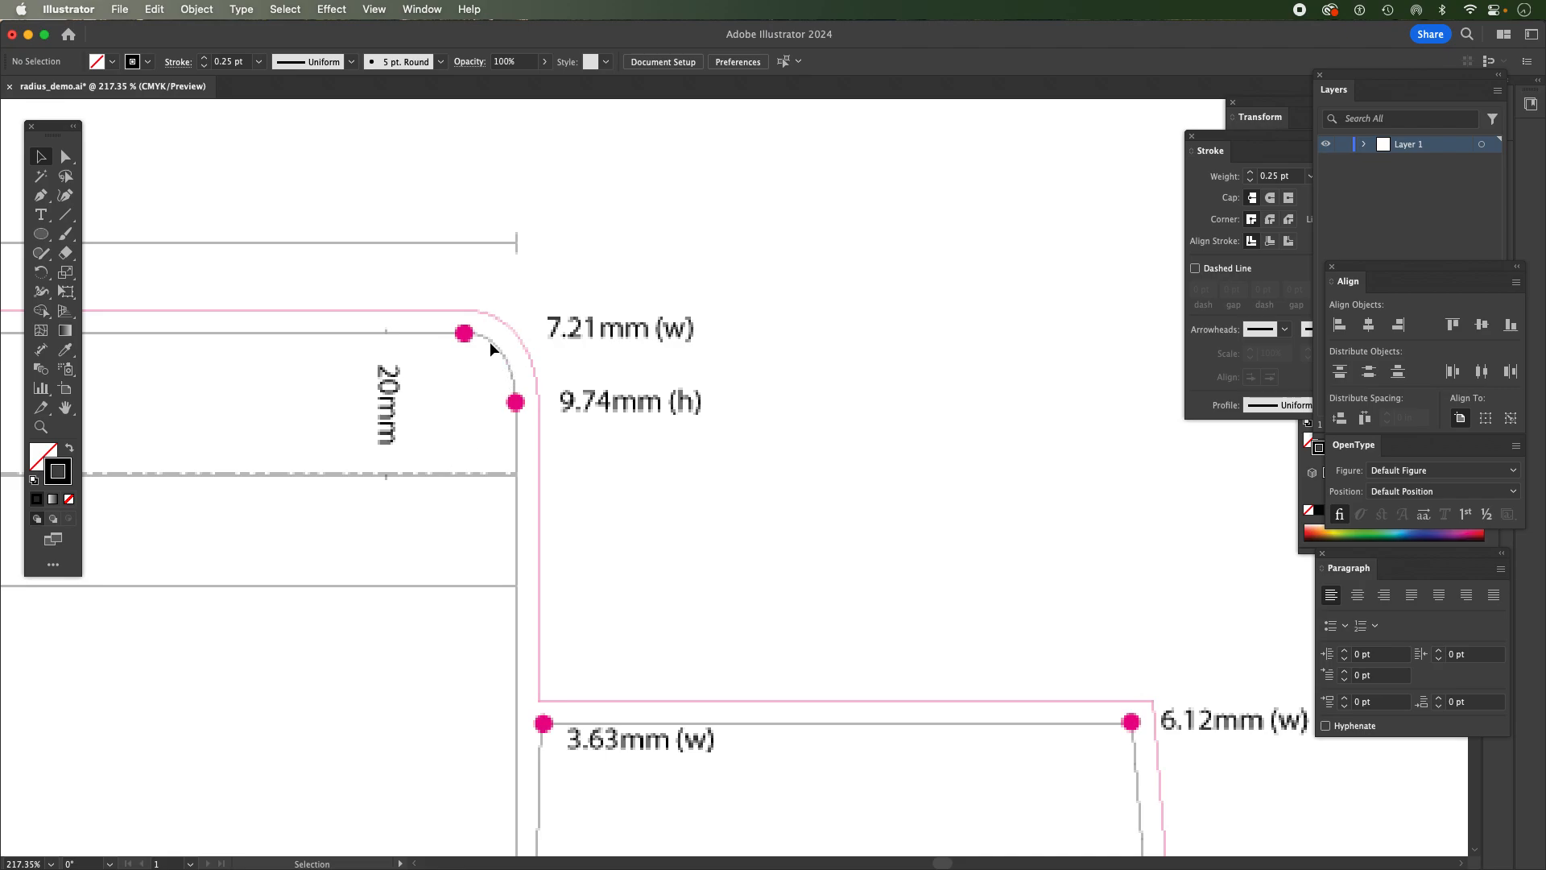
# - Set the general measurement units to millimetres in the preferences
pyautogui.keyDown('alt'); pyautogui.keyDown('super'); pyautogui.click(728, 466); pyautogui.keyUp('super'); pyautogui.keyUp('alt')
pyautogui.keyDown('alt'); pyautogui.keyDown('super'); pyautogui.click(728, 466); pyautogui.keyUp('super'); pyautogui.keyUp('alt')
pyautogui.keyDown('alt'); pyautogui.keyDown('super'); pyautogui.click(728, 466); pyautogui.keyUp('super'); pyautogui.keyUp('alt')
pyautogui.keyDown('alt'); pyautogui.keyDown('super'); pyautogui.click(727, 465); pyautogui.keyUp('super'); pyautogui.keyUp('alt')
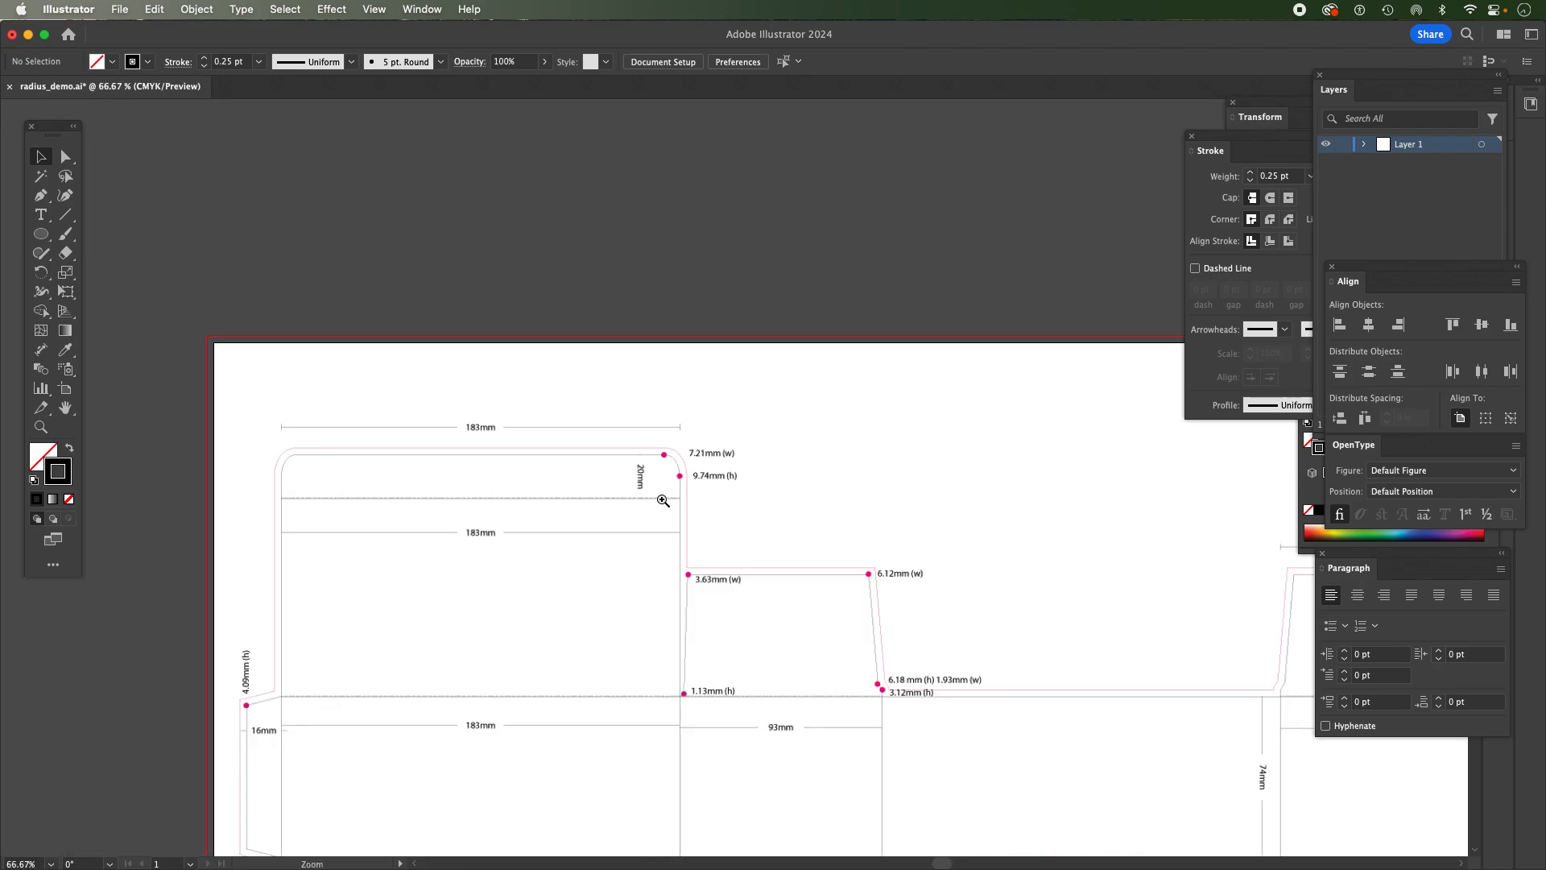
pyautogui.press('space')
pyautogui.moveTo(731, 473); pyautogui.dragTo(656, 387)
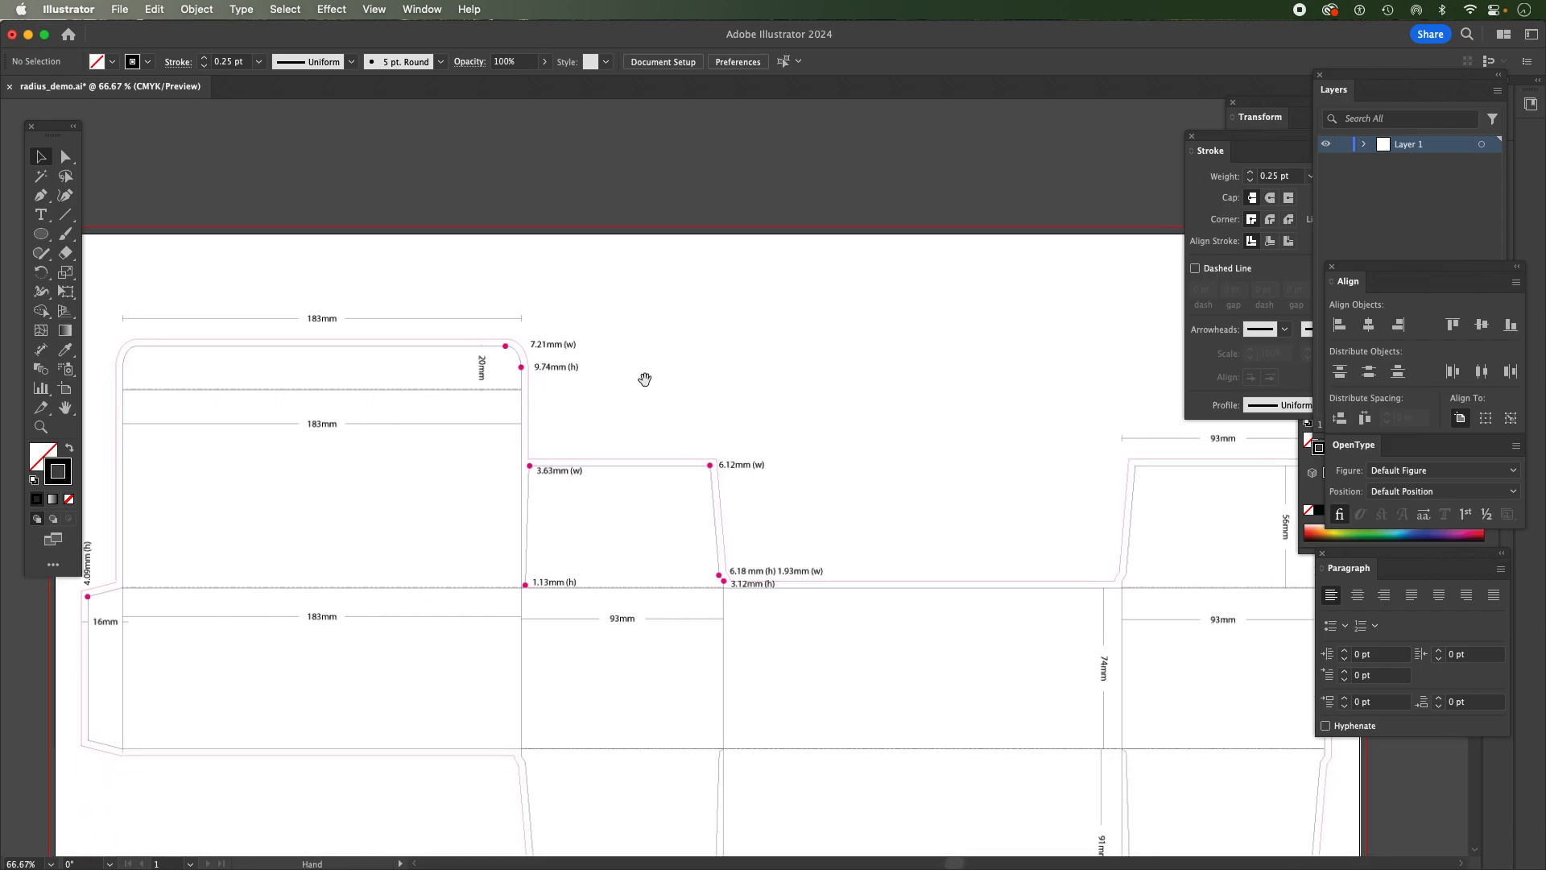
pyautogui.click(41, 236)
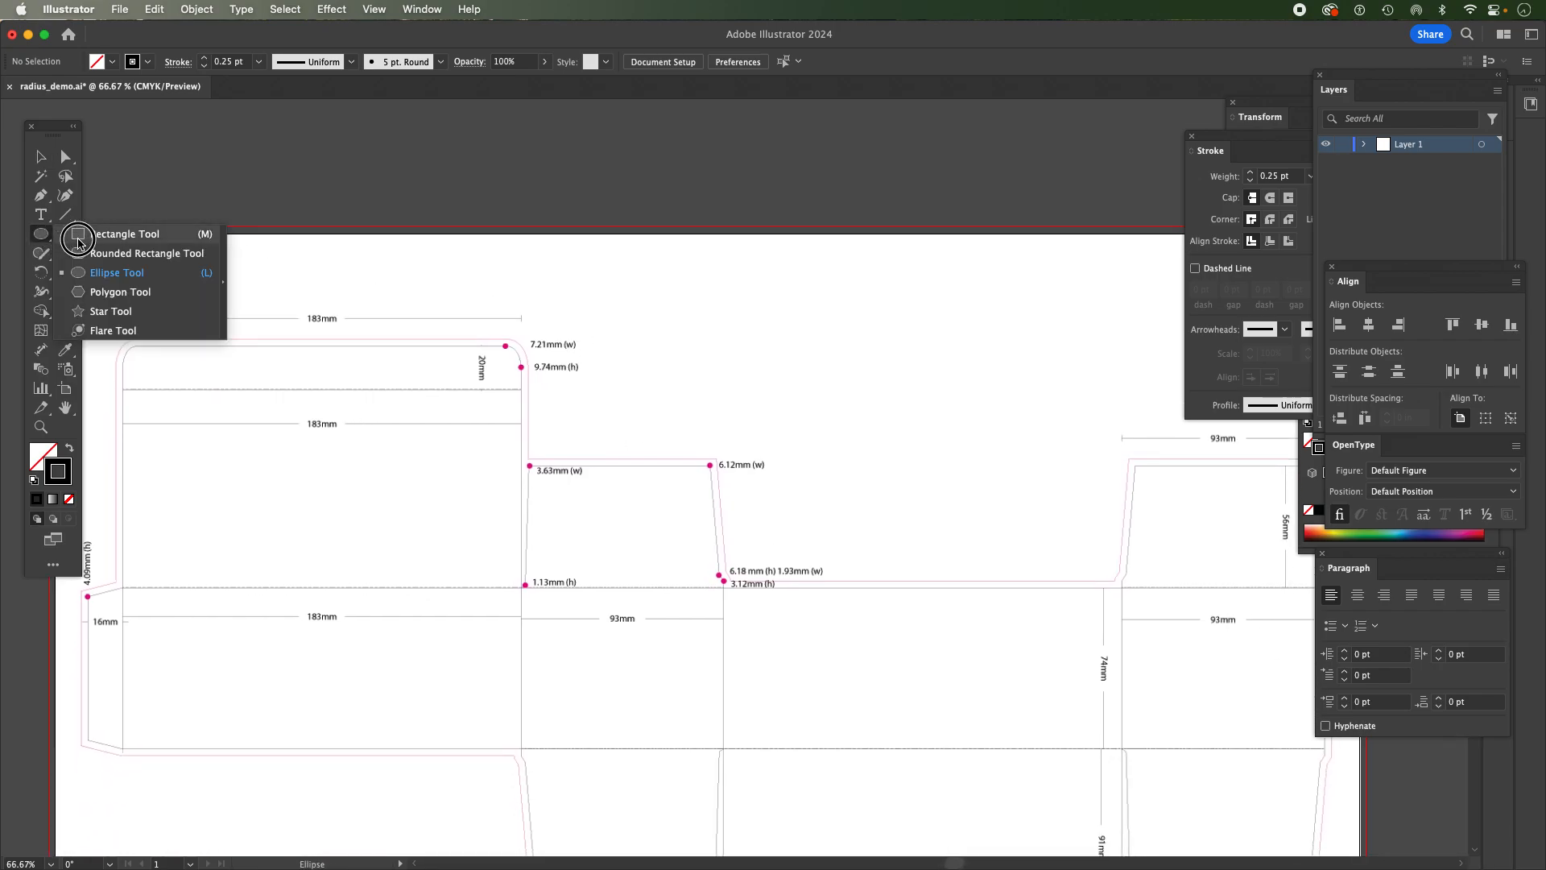
pyautogui.click(78, 234)
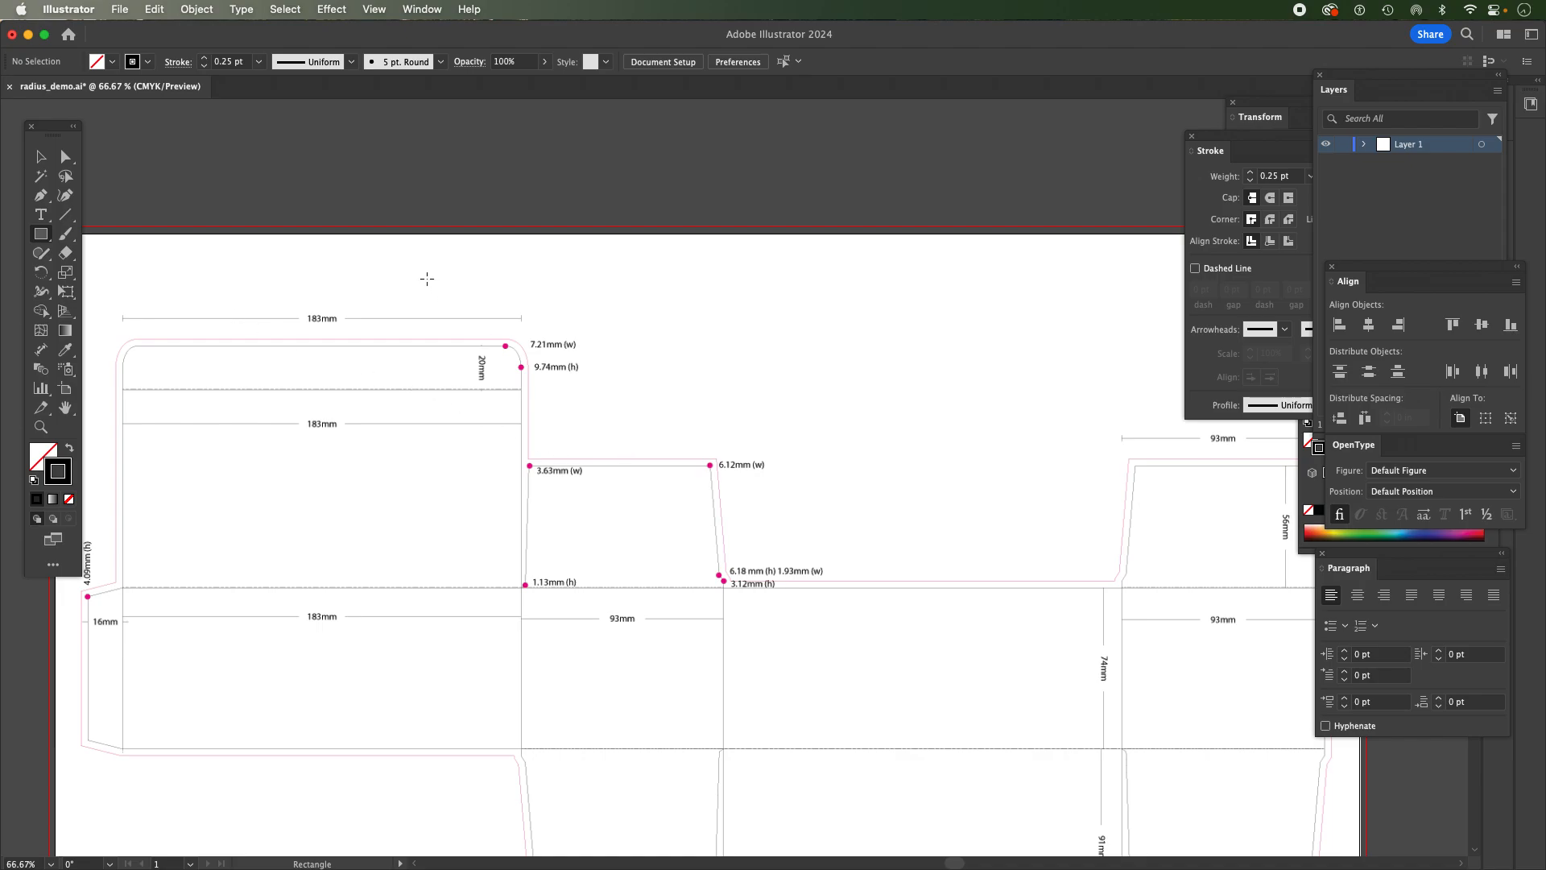
pyautogui.click(68, 9)
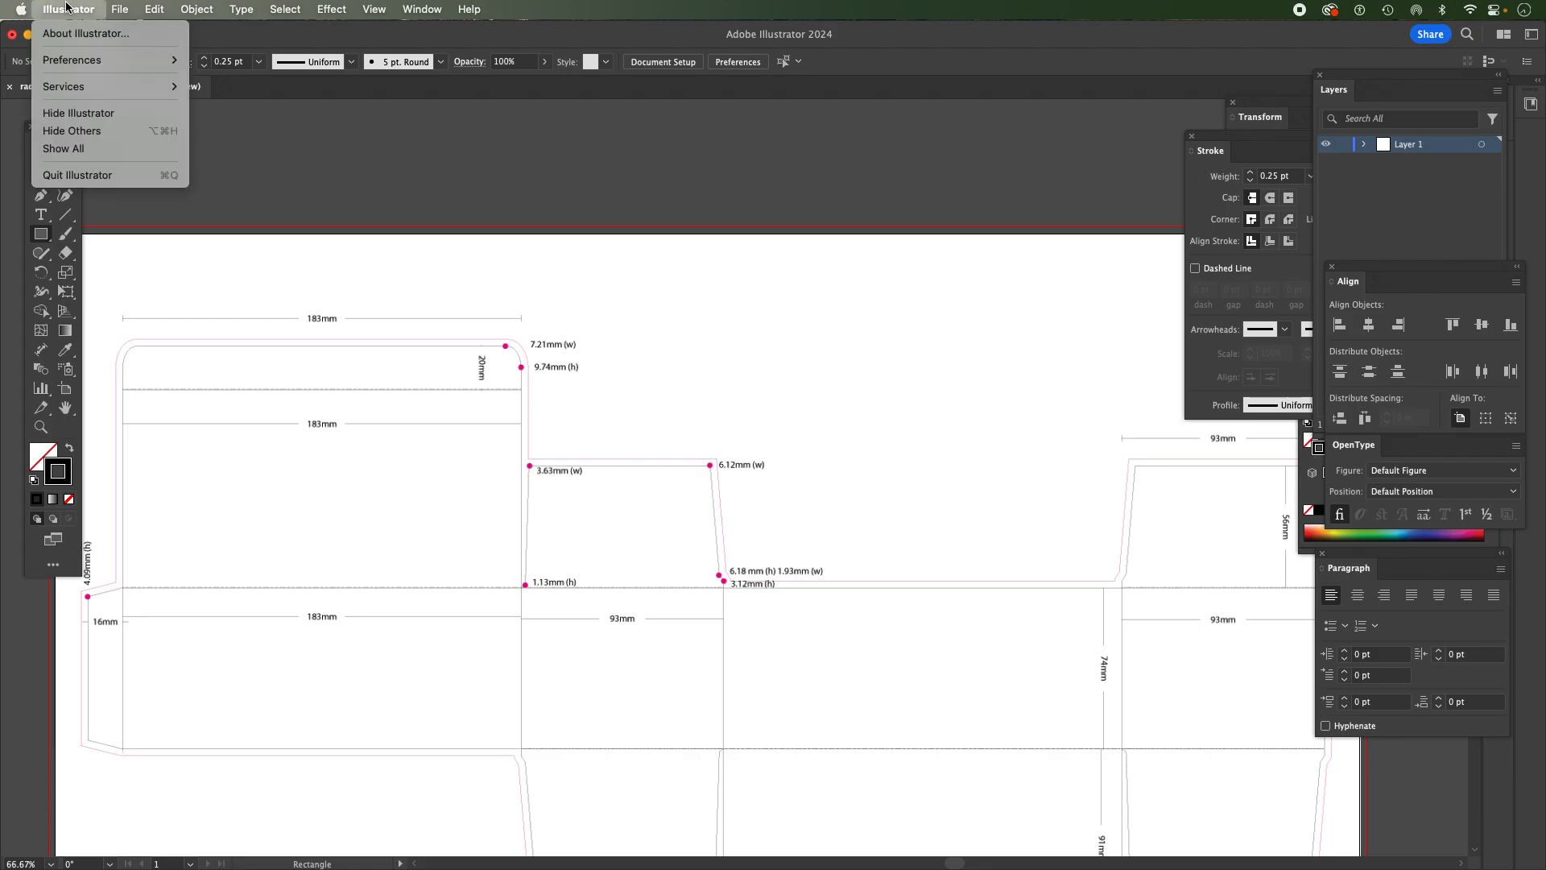
pyautogui.moveTo(77, 63)
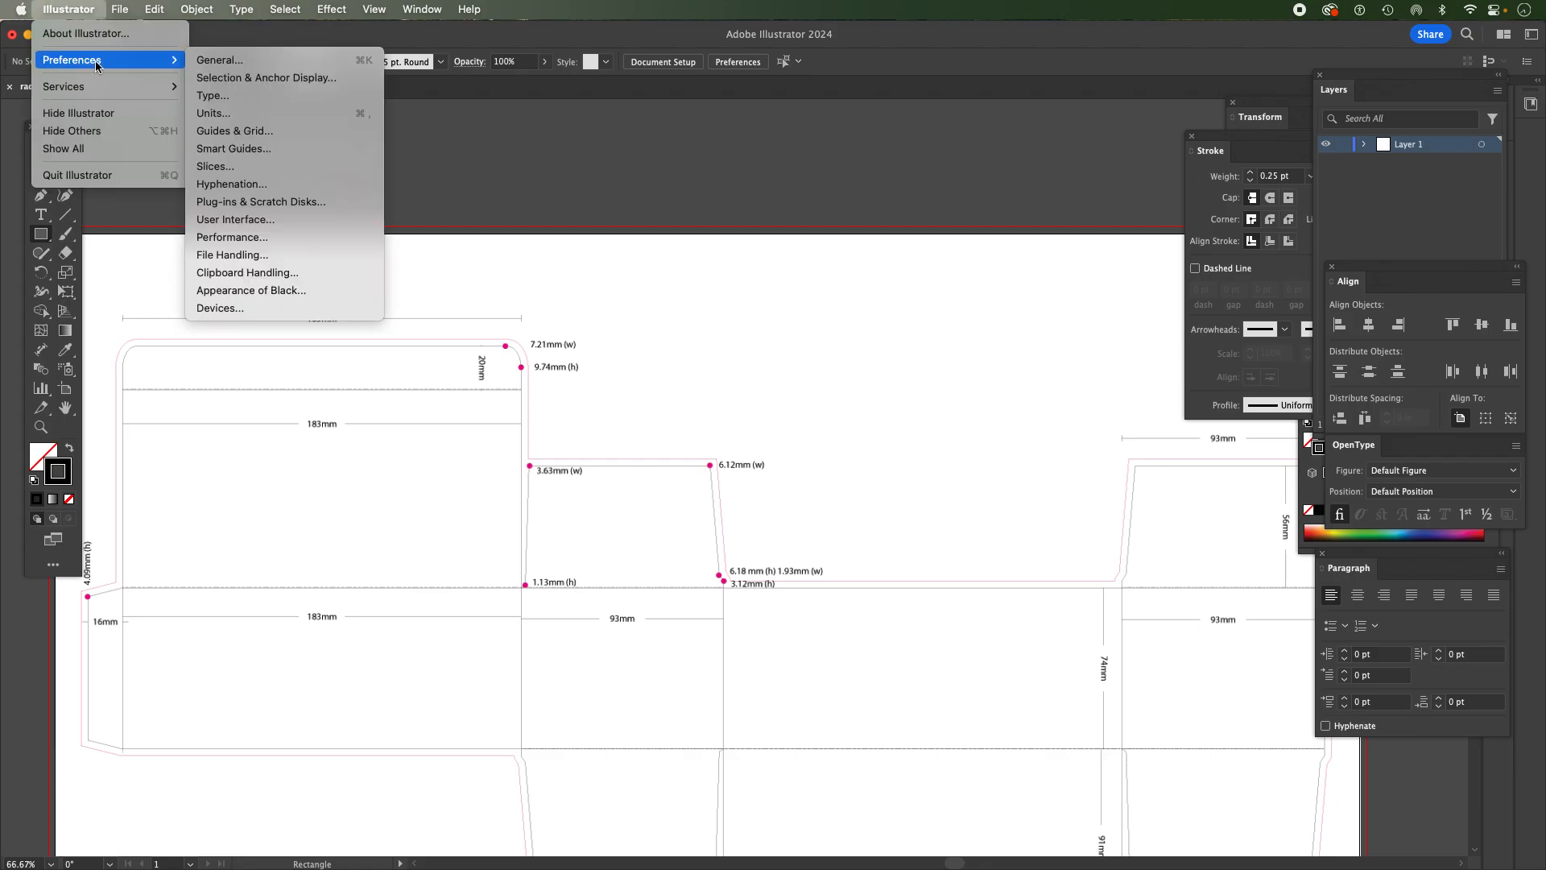
pyautogui.click(243, 120)
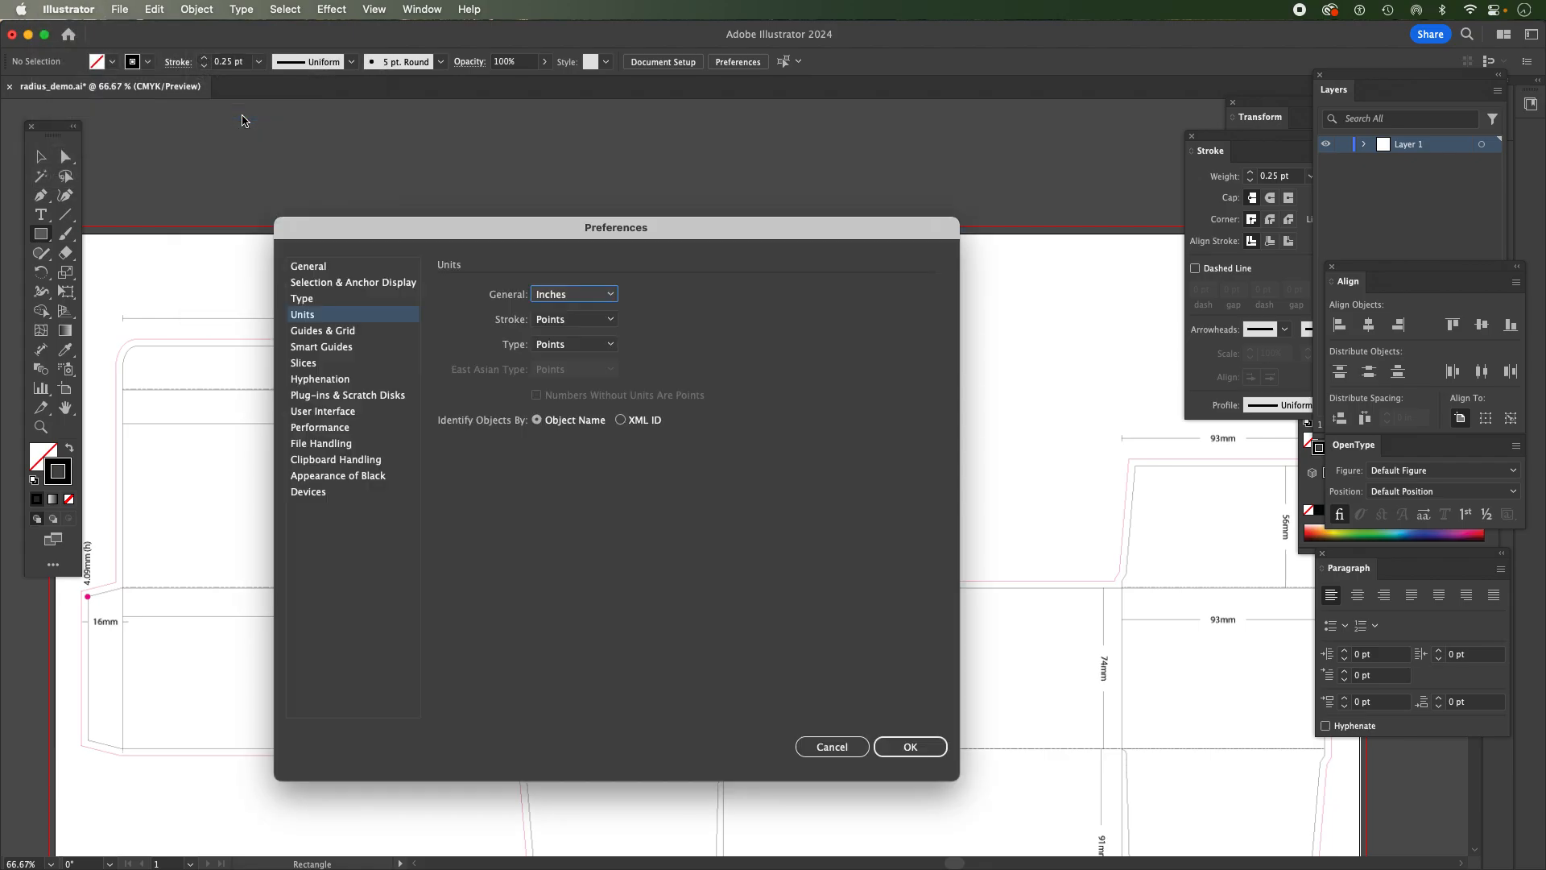
pyautogui.click(561, 295)
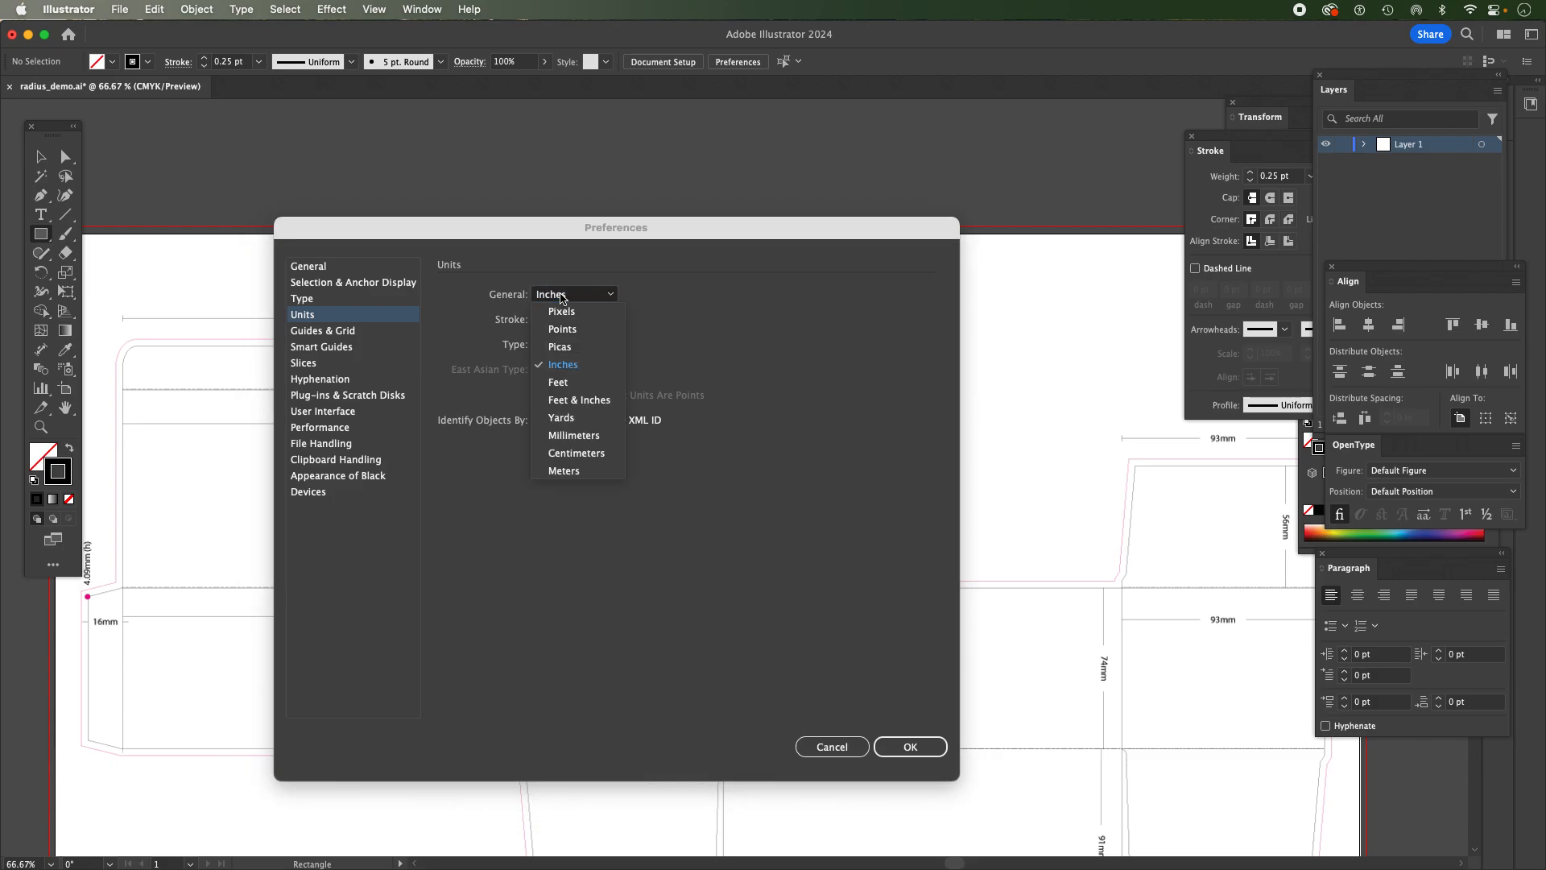
pyautogui.click(581, 435)
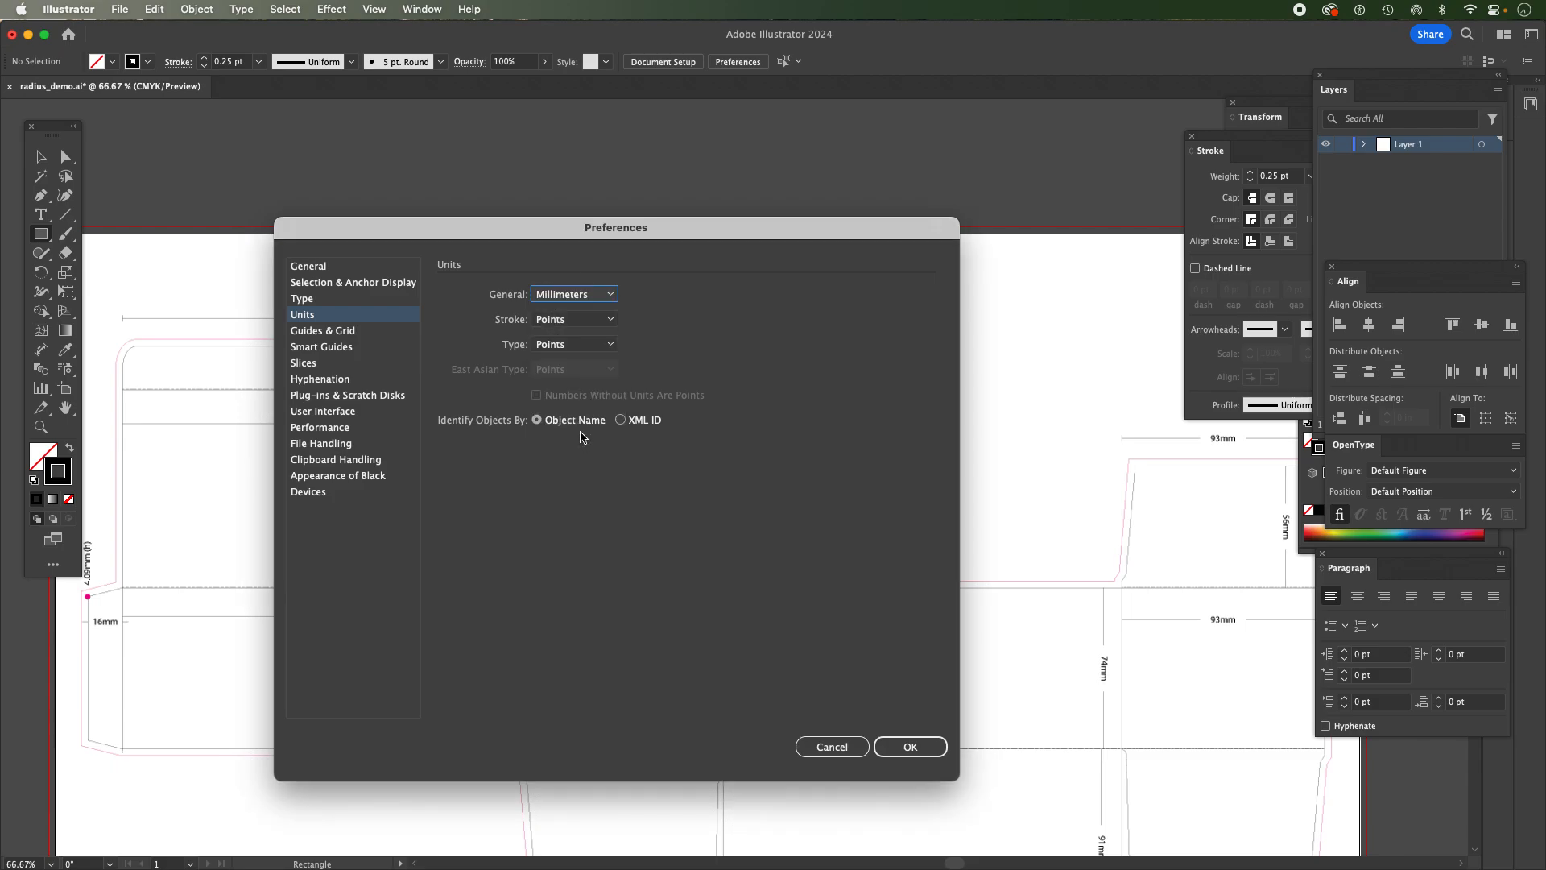
pyautogui.click(909, 746)
# - Create a 183 × 75 mm rectangle and place it in the blank area above the dieline's 6.12 mm flap label
pyautogui.click(44, 235)
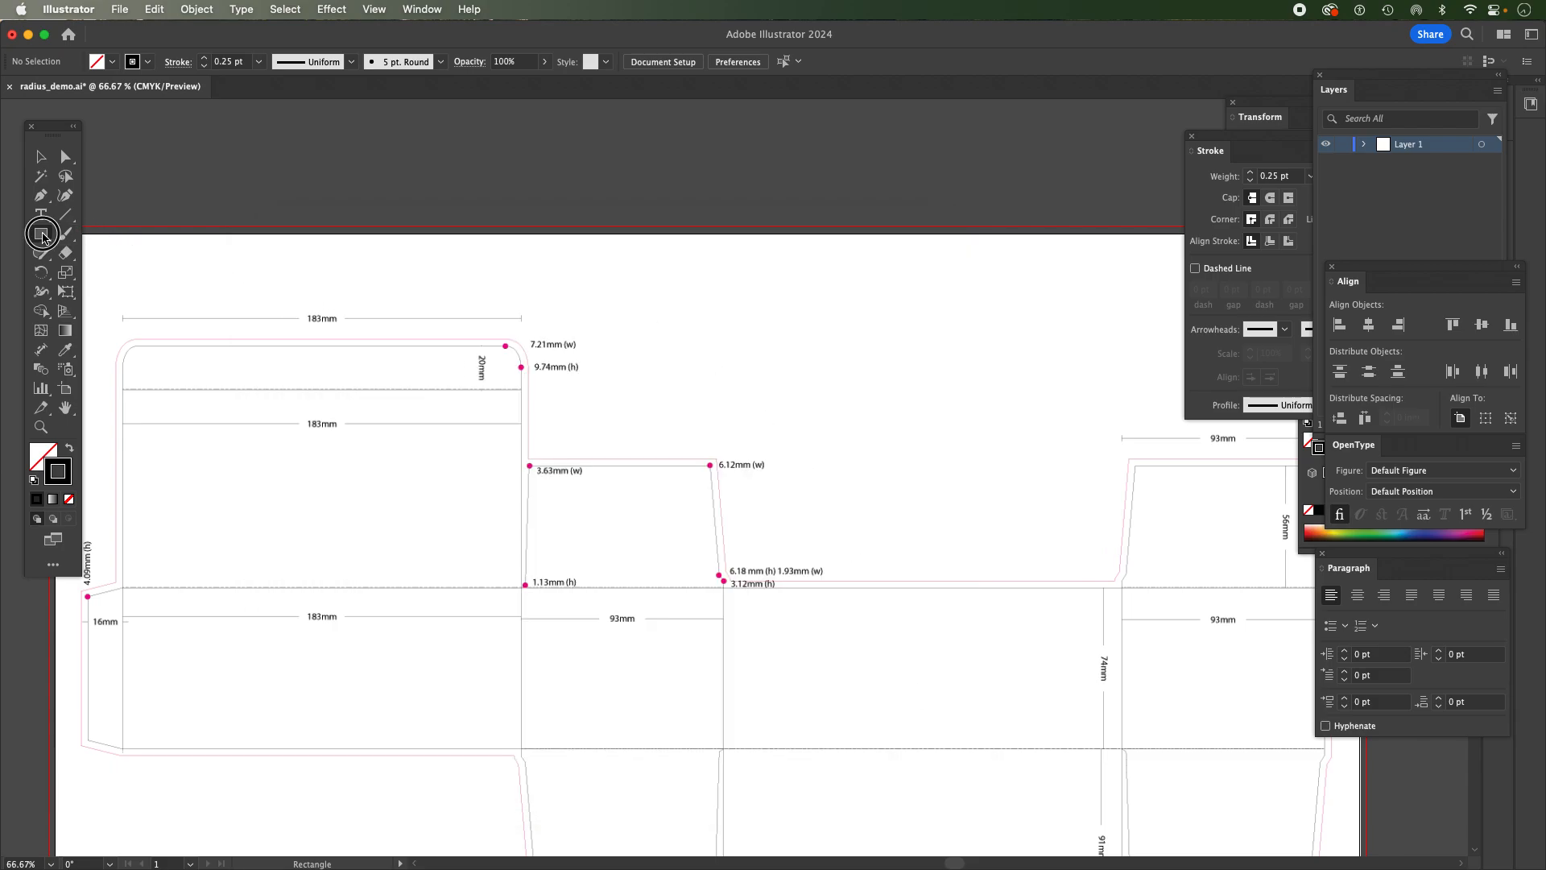
pyautogui.click(688, 312)
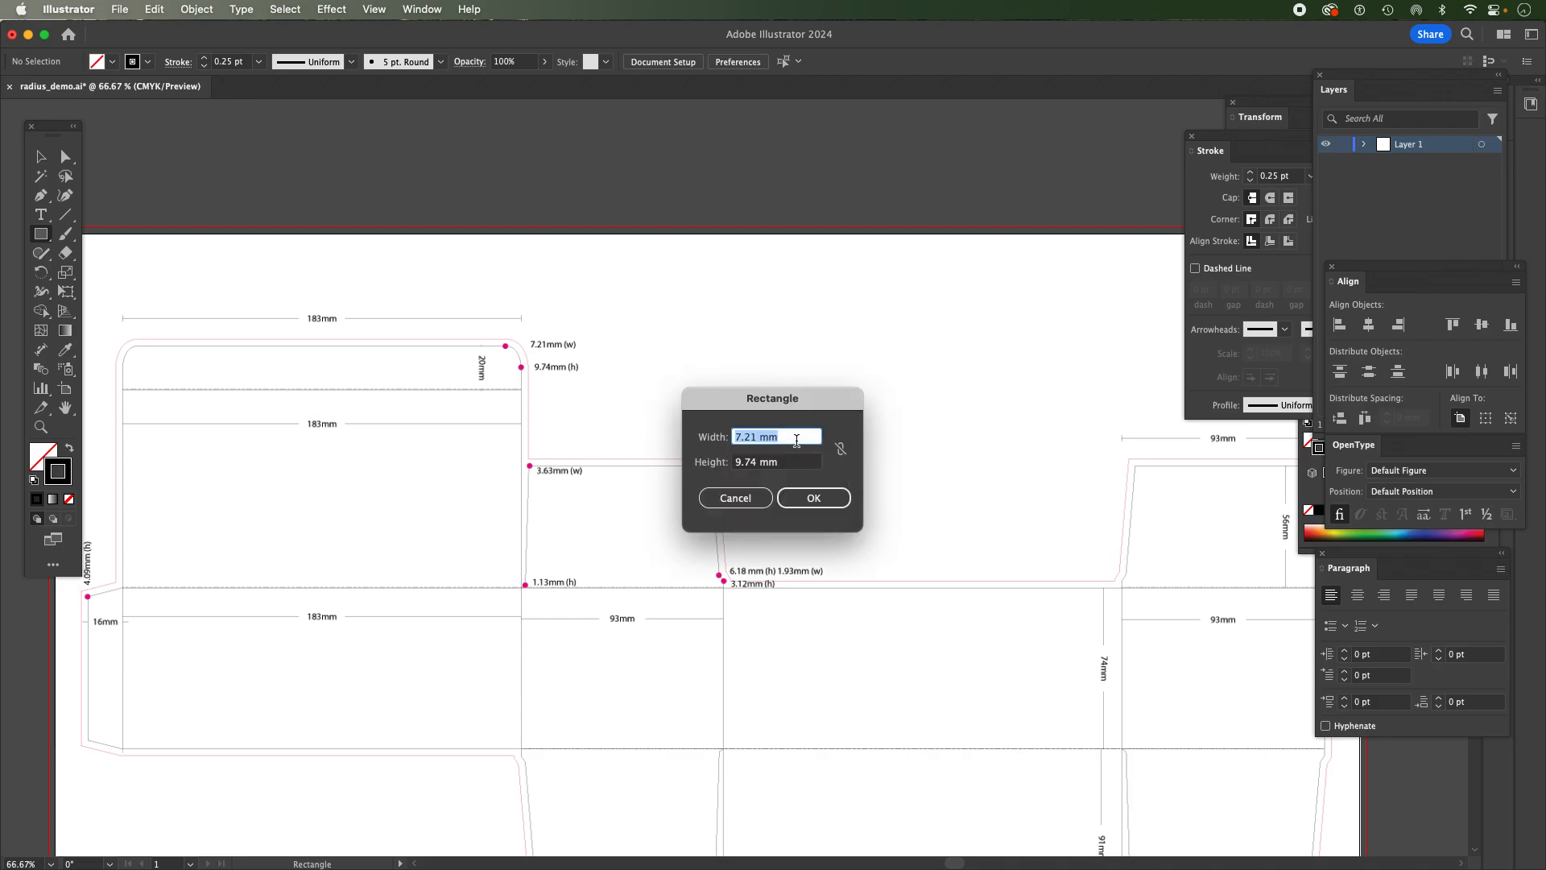
pyautogui.write('183')
pyautogui.press('Tab')
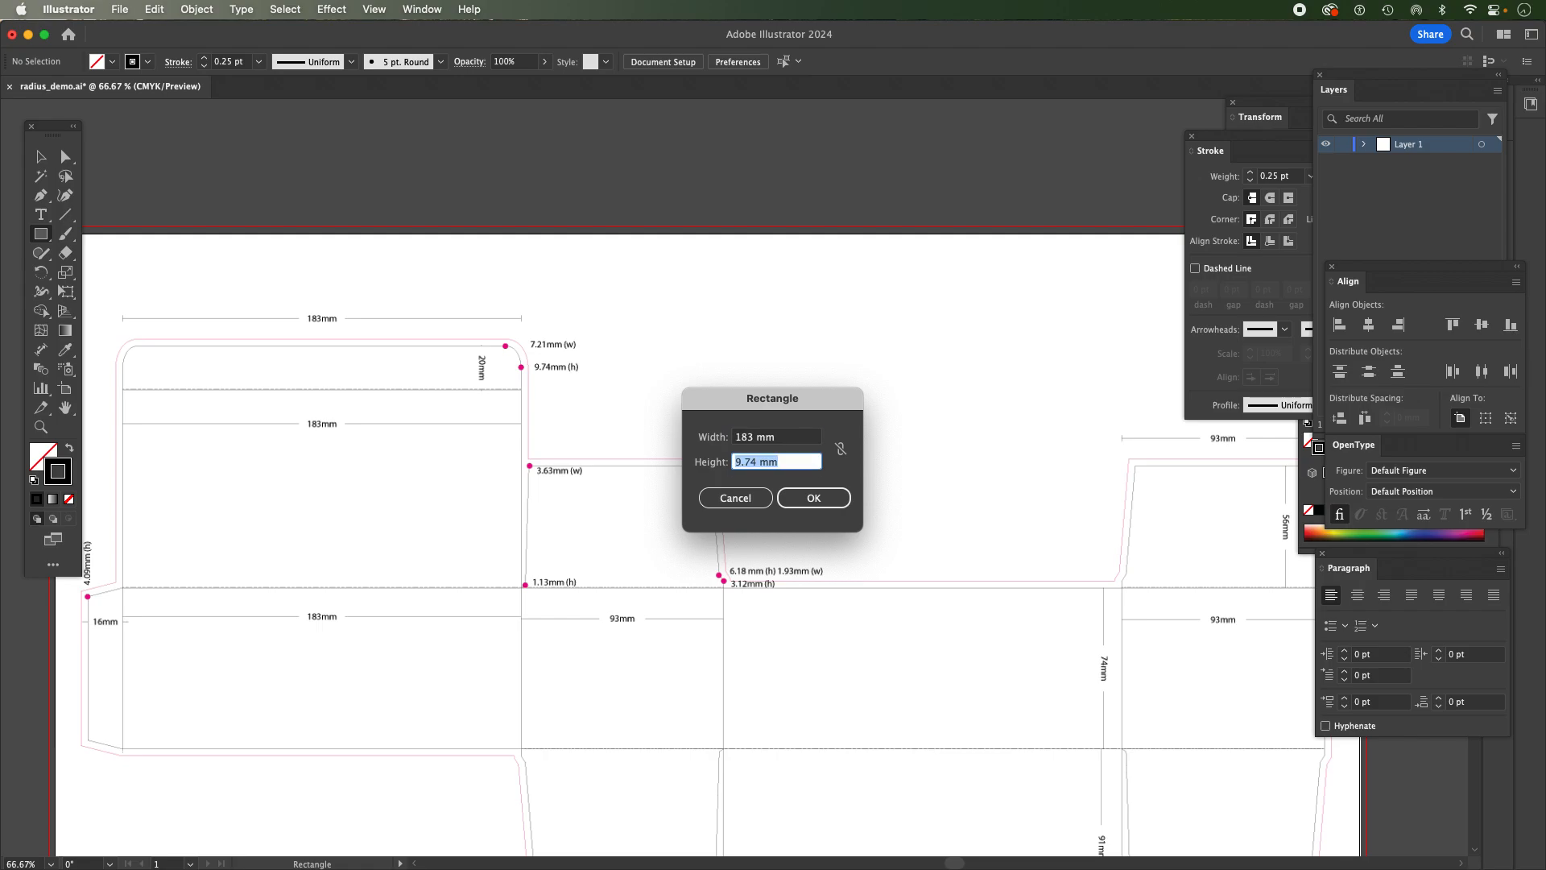
pyautogui.write('75')
pyautogui.press('Return')
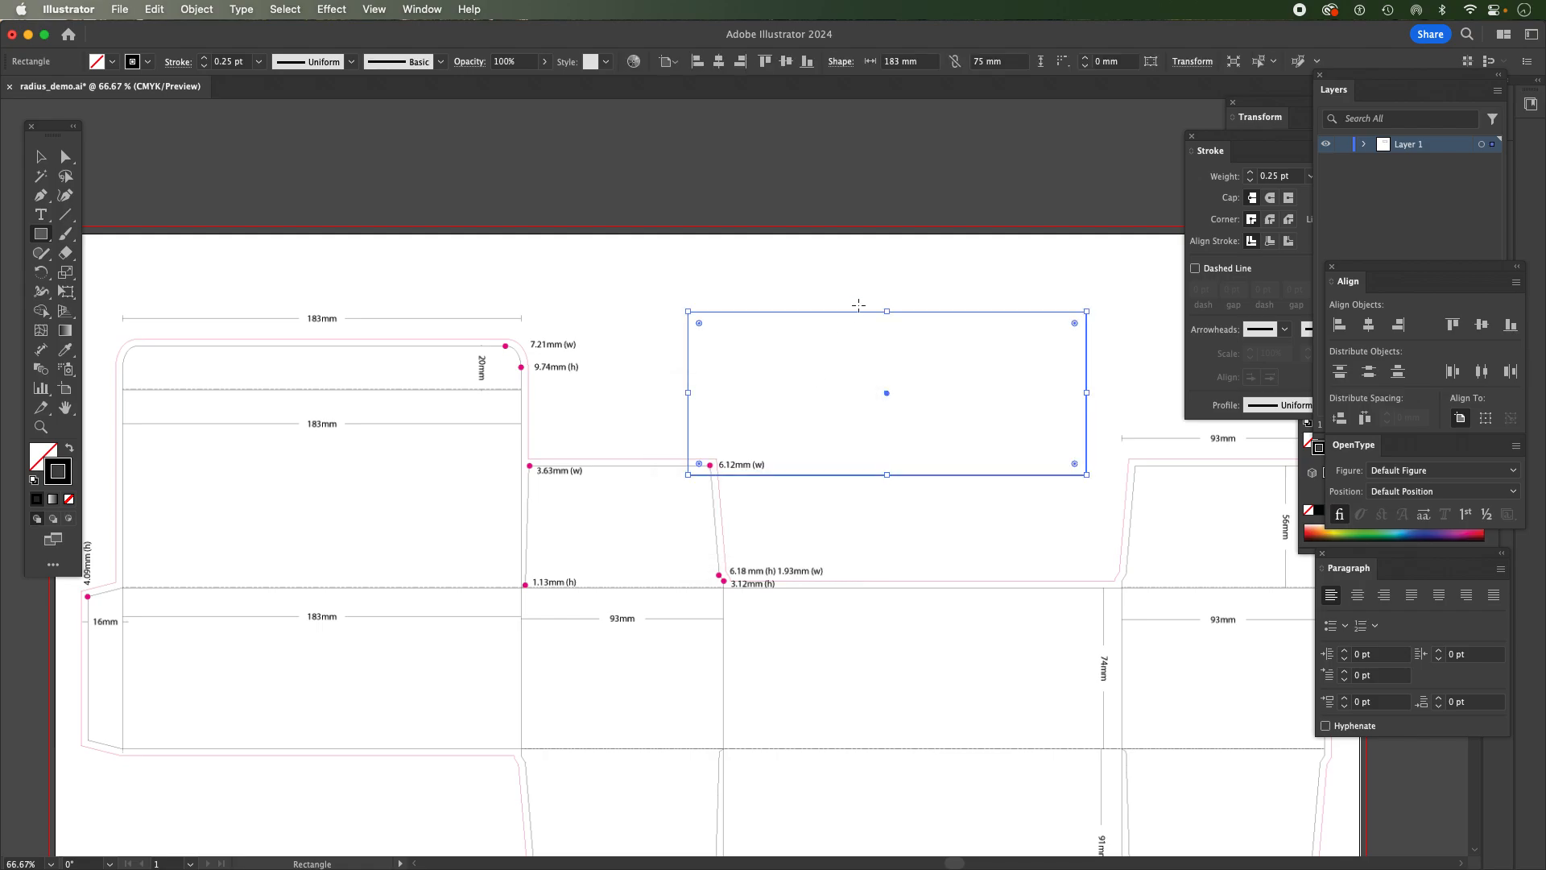
pyautogui.click(48, 161)
pyautogui.moveTo(815, 309); pyautogui.dragTo(728, 273)
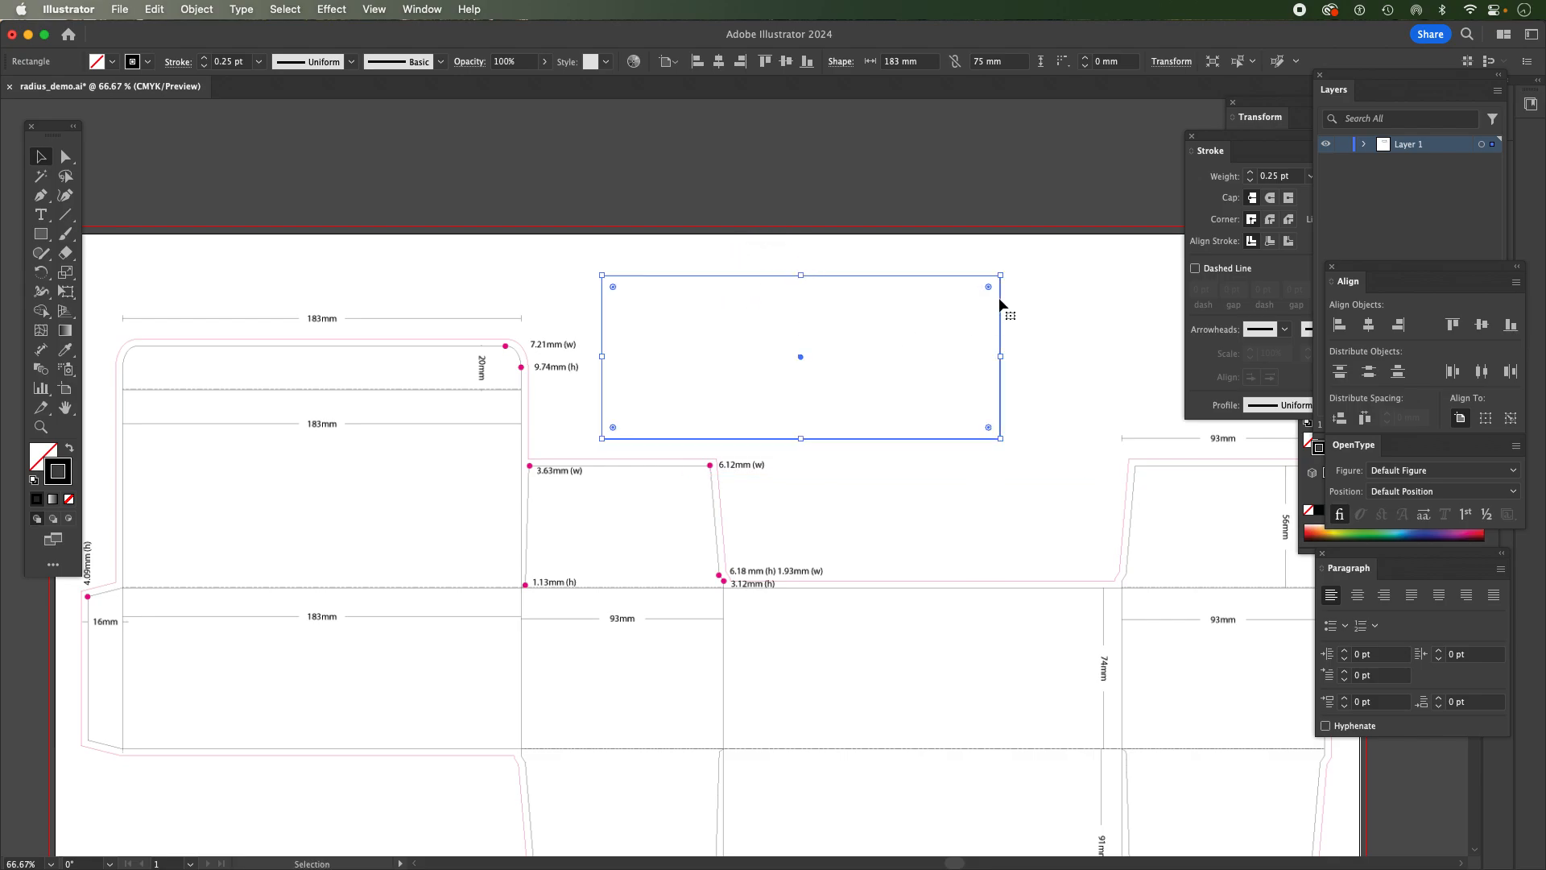
# - Round only the new rectangle's upper-right corner with a 9.74 mm corner radius
pyautogui.moveTo(989, 288)
pyautogui.mouseDown()
pyautogui.moveTo(952, 322)
pyautogui.moveTo(998, 276)
pyautogui.moveTo(930, 341)
pyautogui.moveTo(1000, 272)
pyautogui.mouseUp()
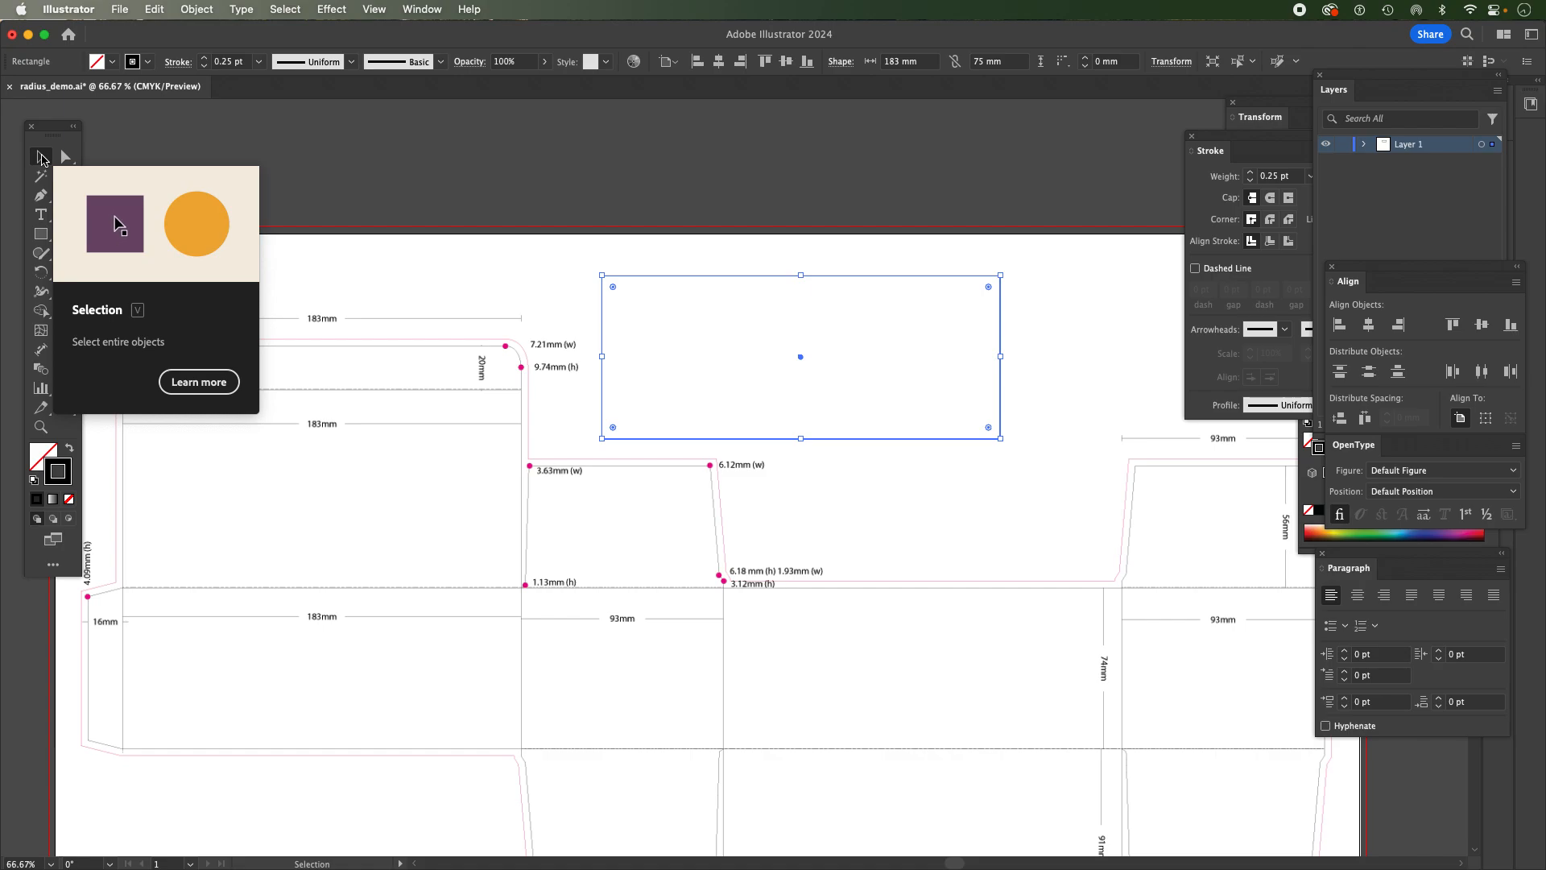
pyautogui.click(66, 159)
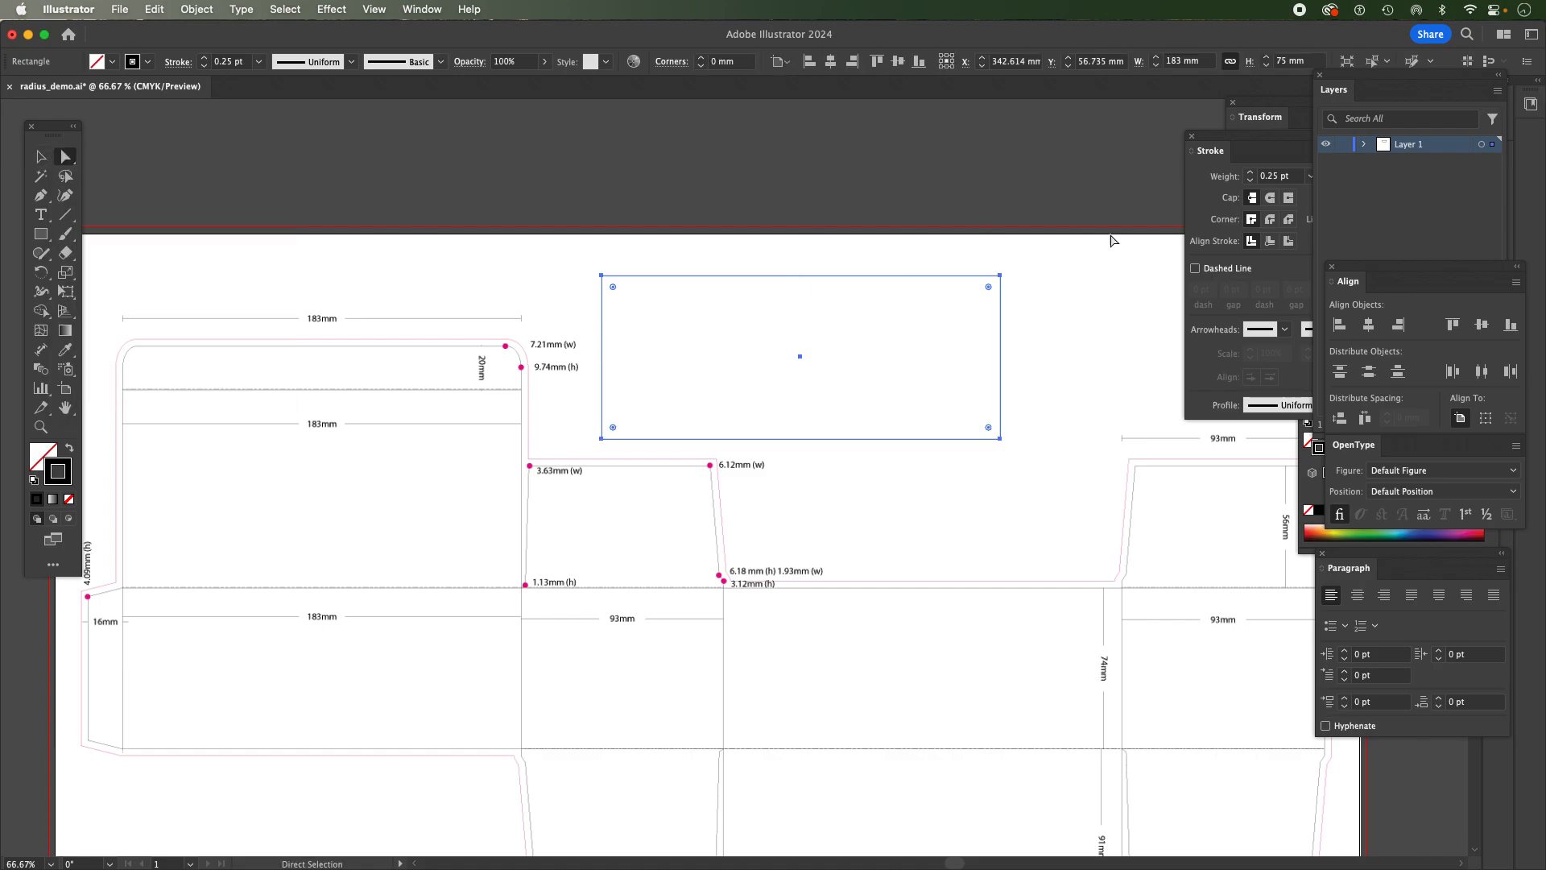
pyautogui.moveTo(977, 268); pyautogui.dragTo(1043, 241)
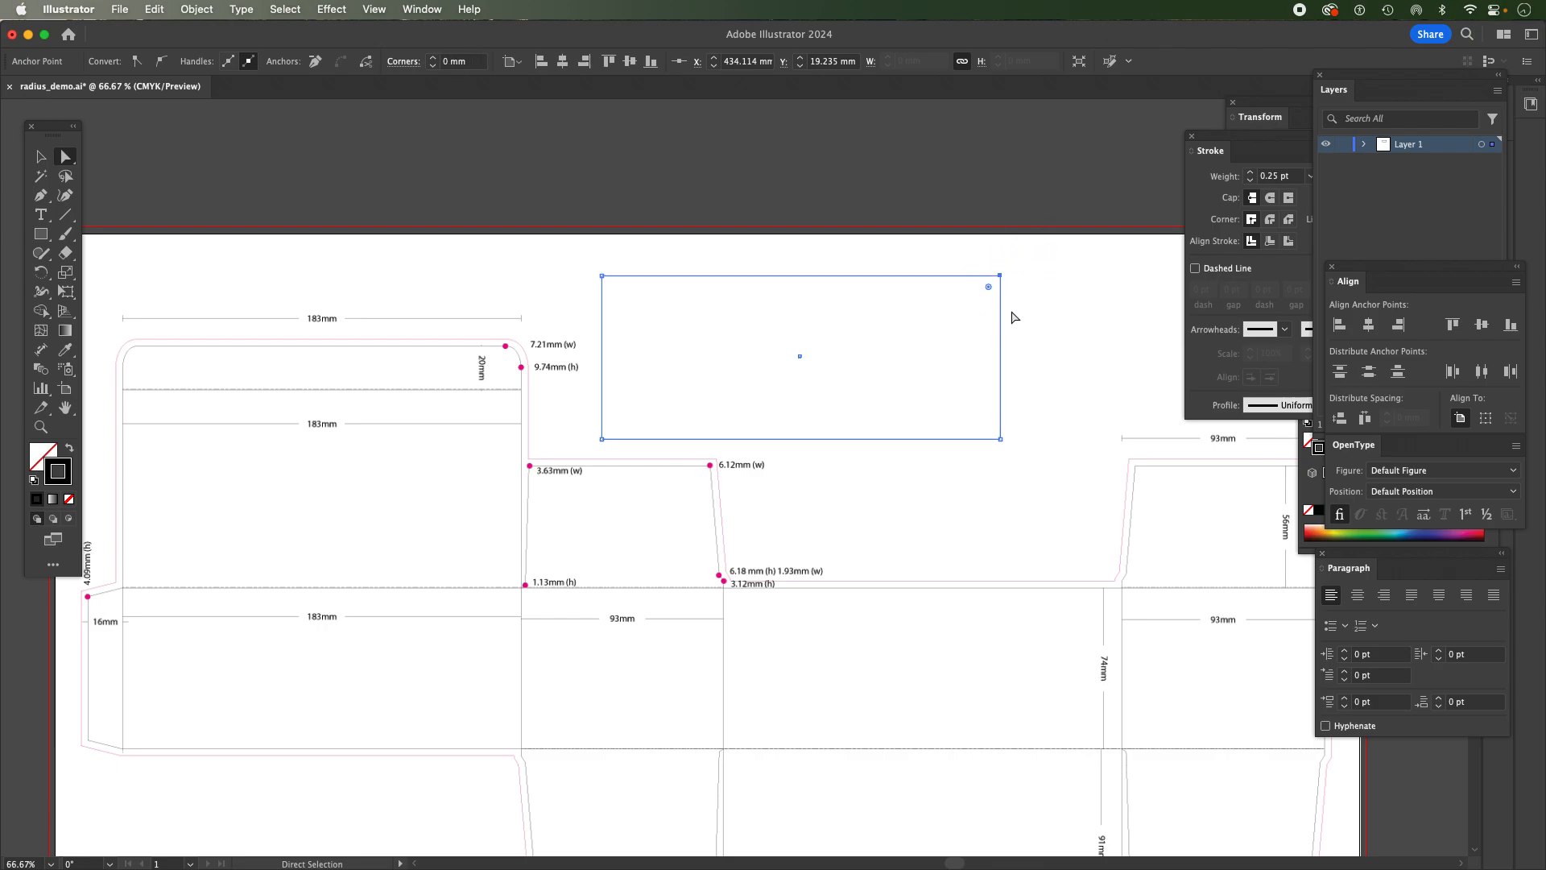
pyautogui.click(42, 160)
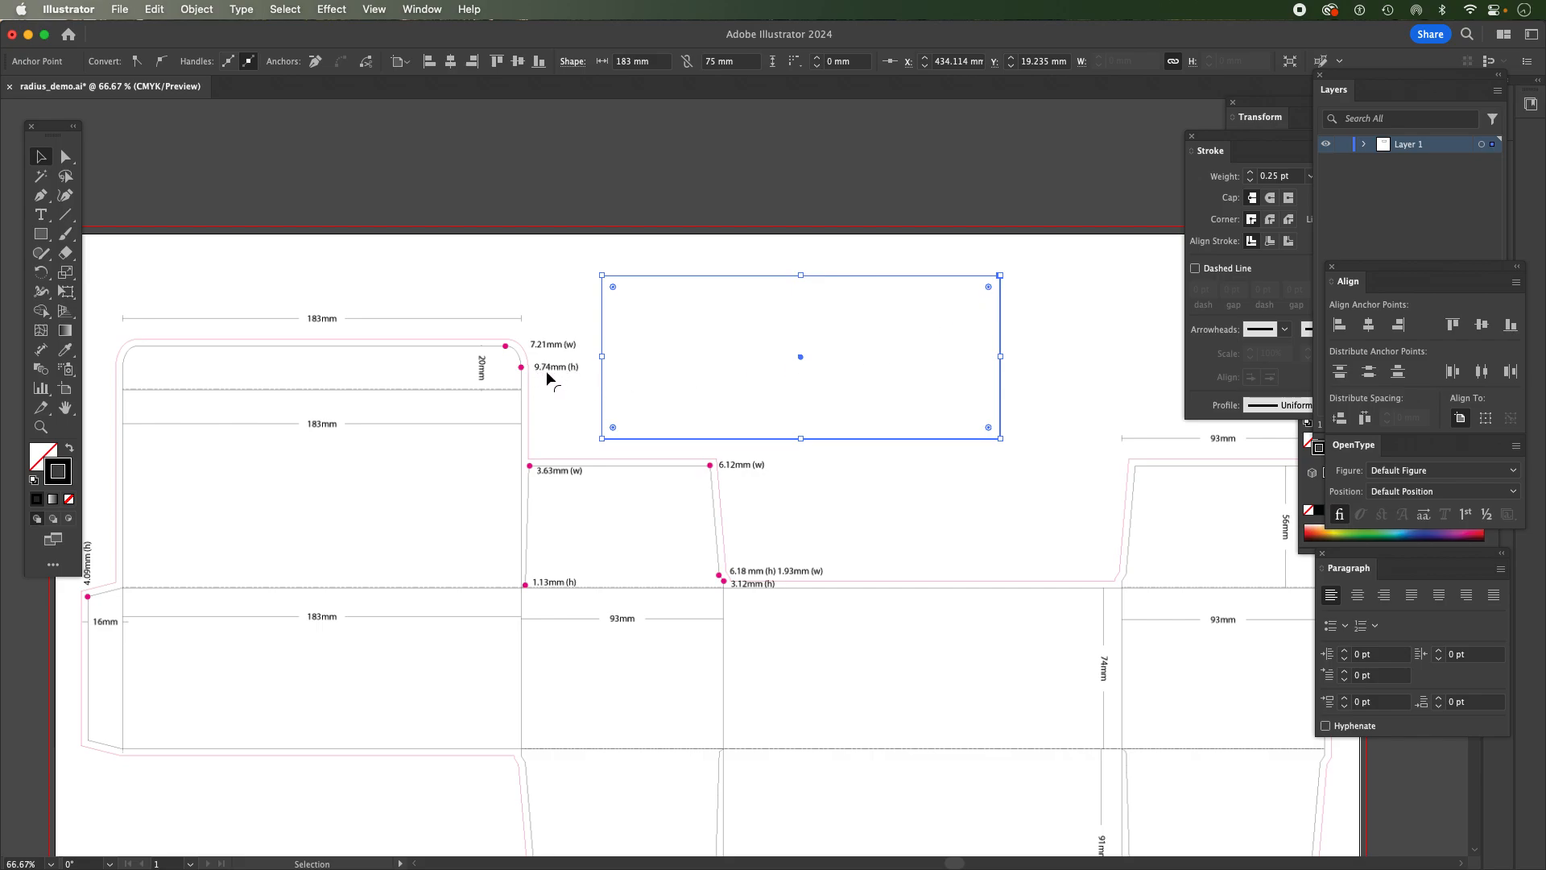
pyautogui.doubleClick(989, 289)
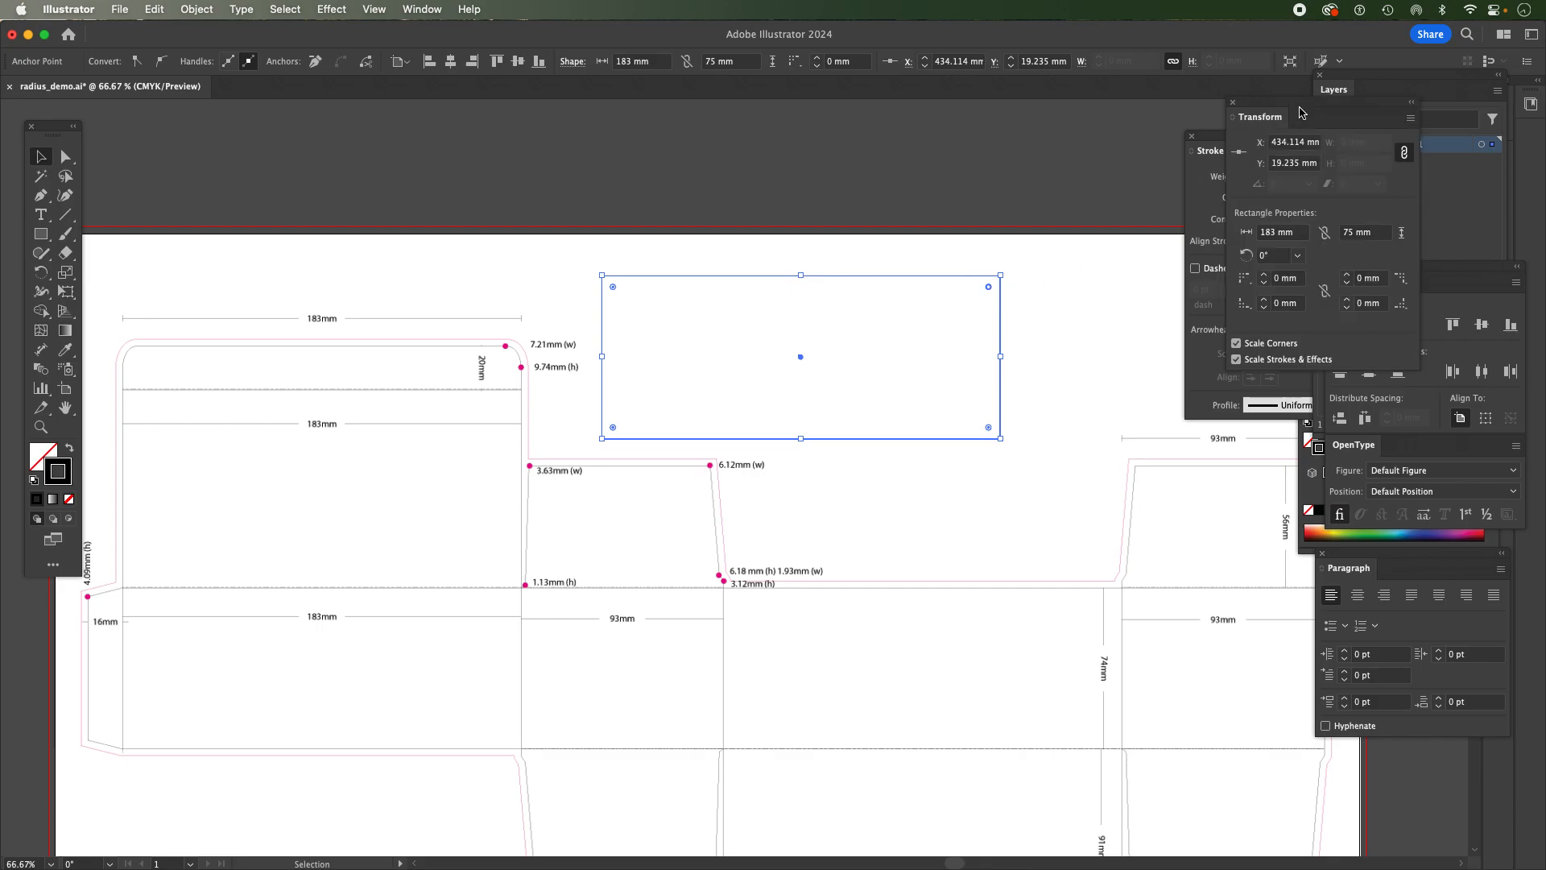
pyautogui.moveTo(1306, 109)
pyautogui.mouseDown()
pyautogui.moveTo(1072, 286)
pyautogui.moveTo(1095, 285)
pyautogui.mouseUp()
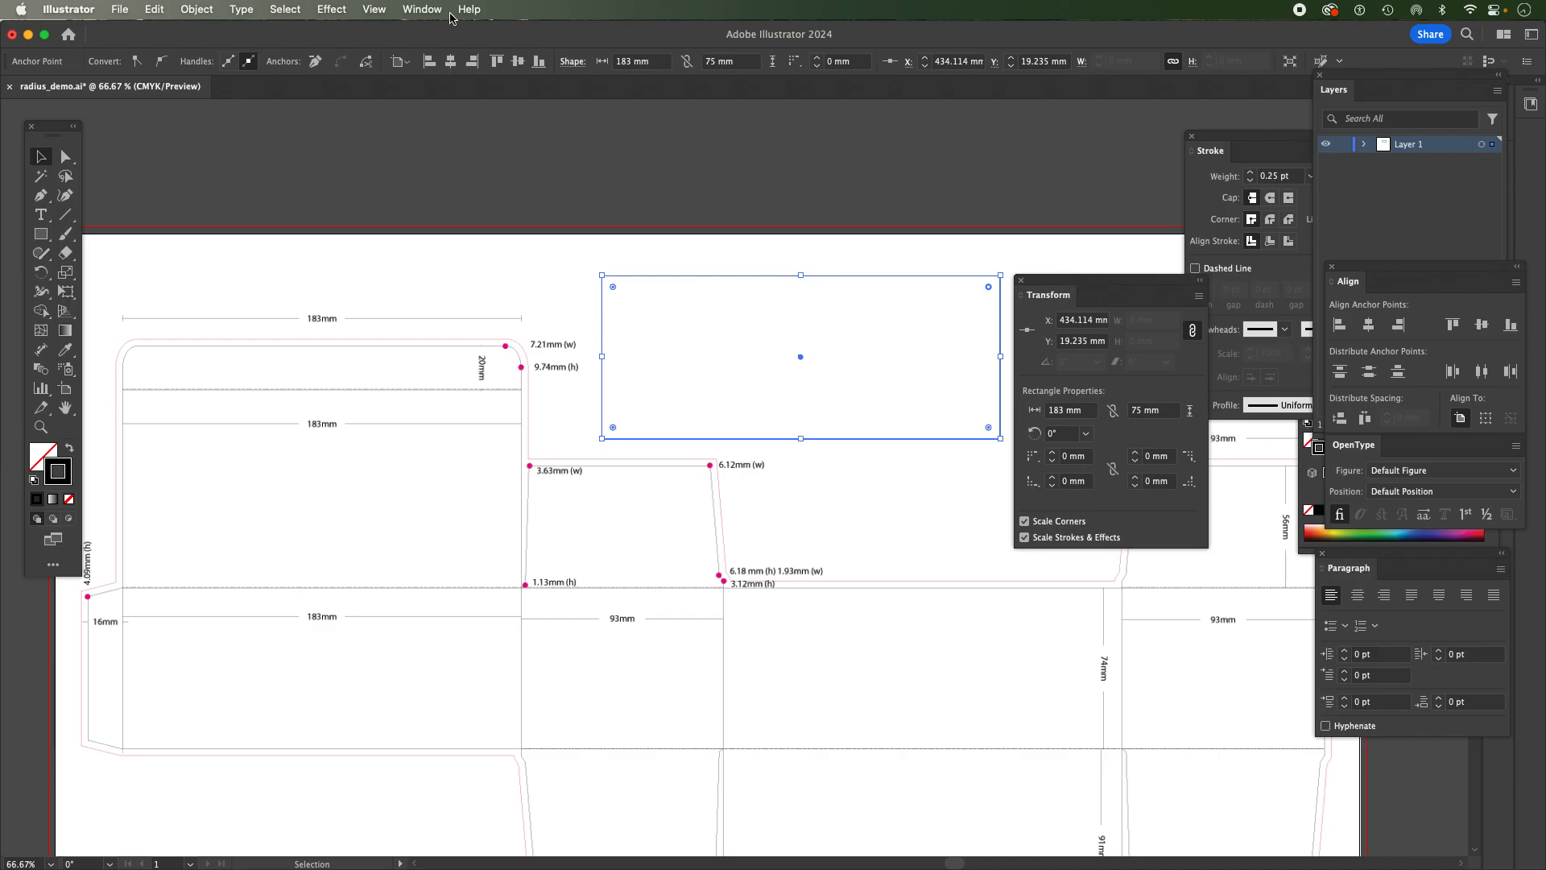
pyautogui.click(422, 9)
pyautogui.scroll(-3, 483, 837)
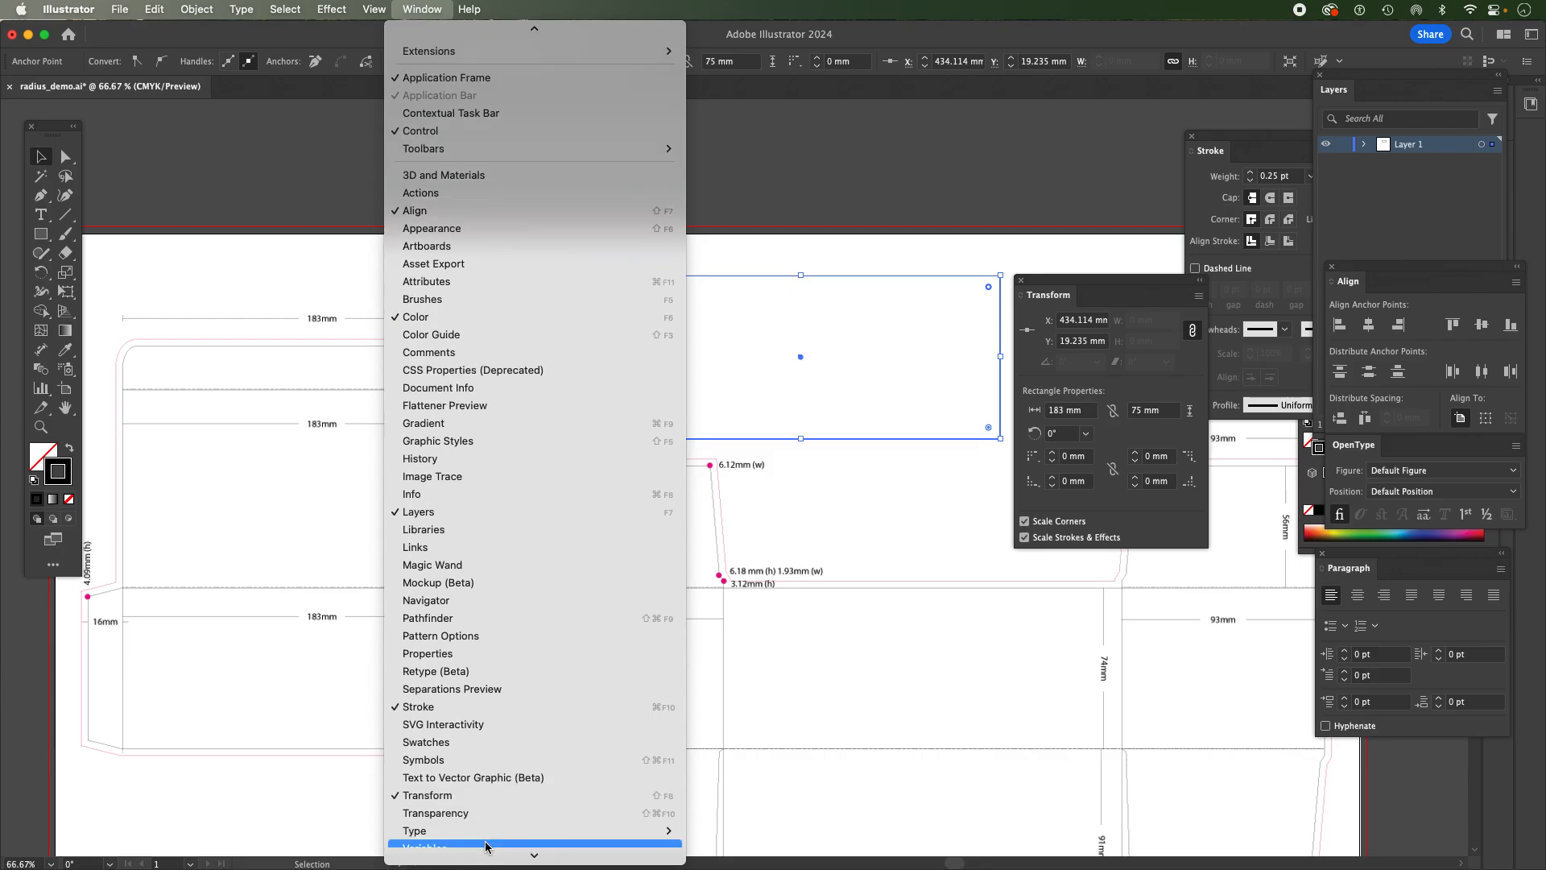
pyautogui.click(1092, 279)
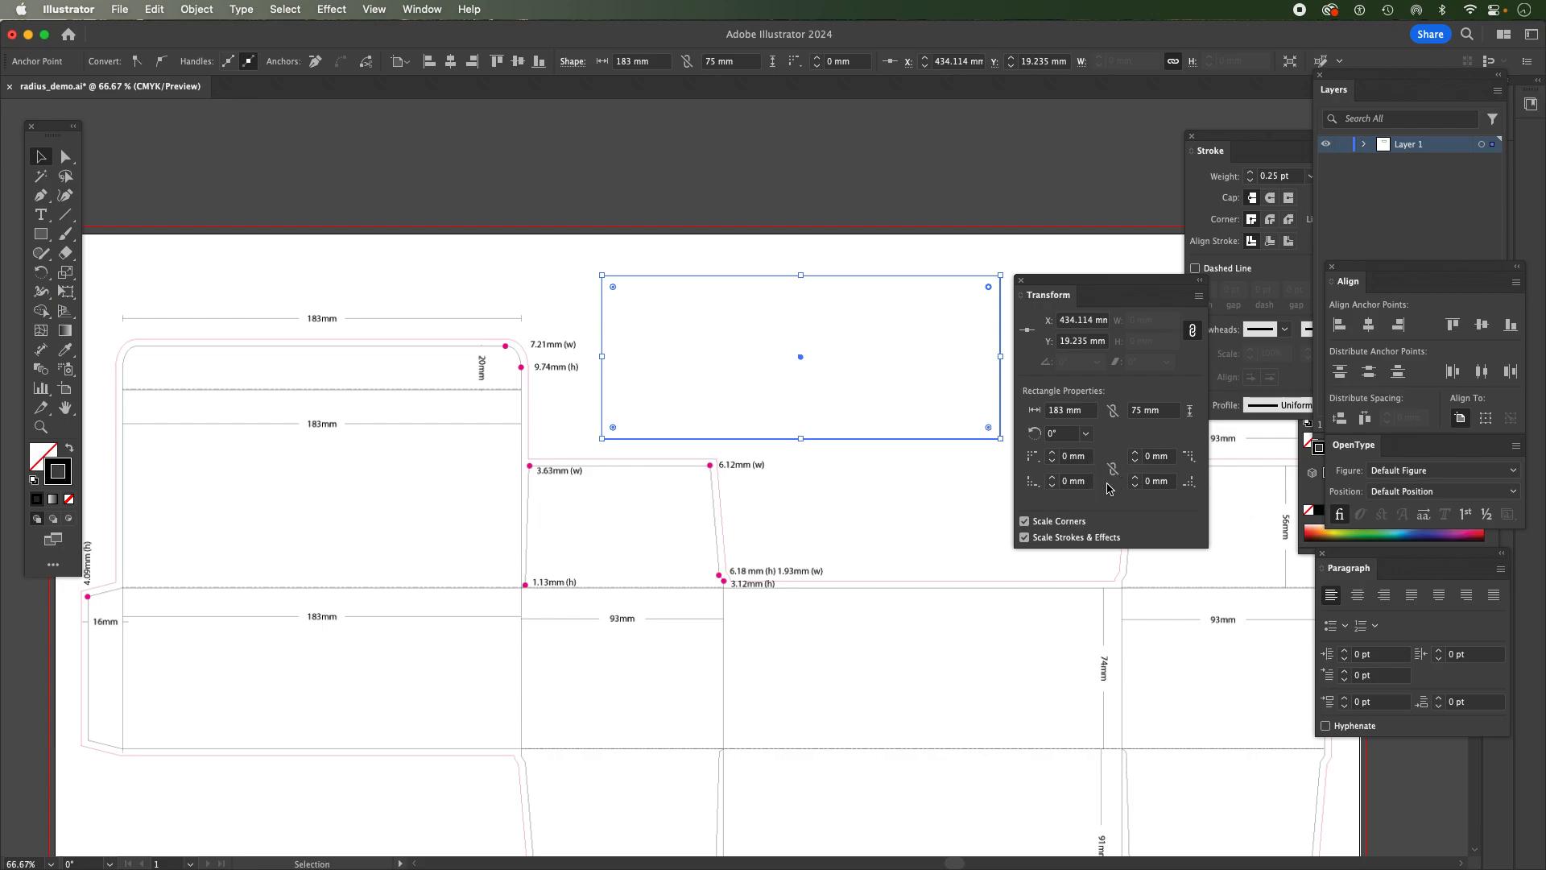
pyautogui.click(1155, 456)
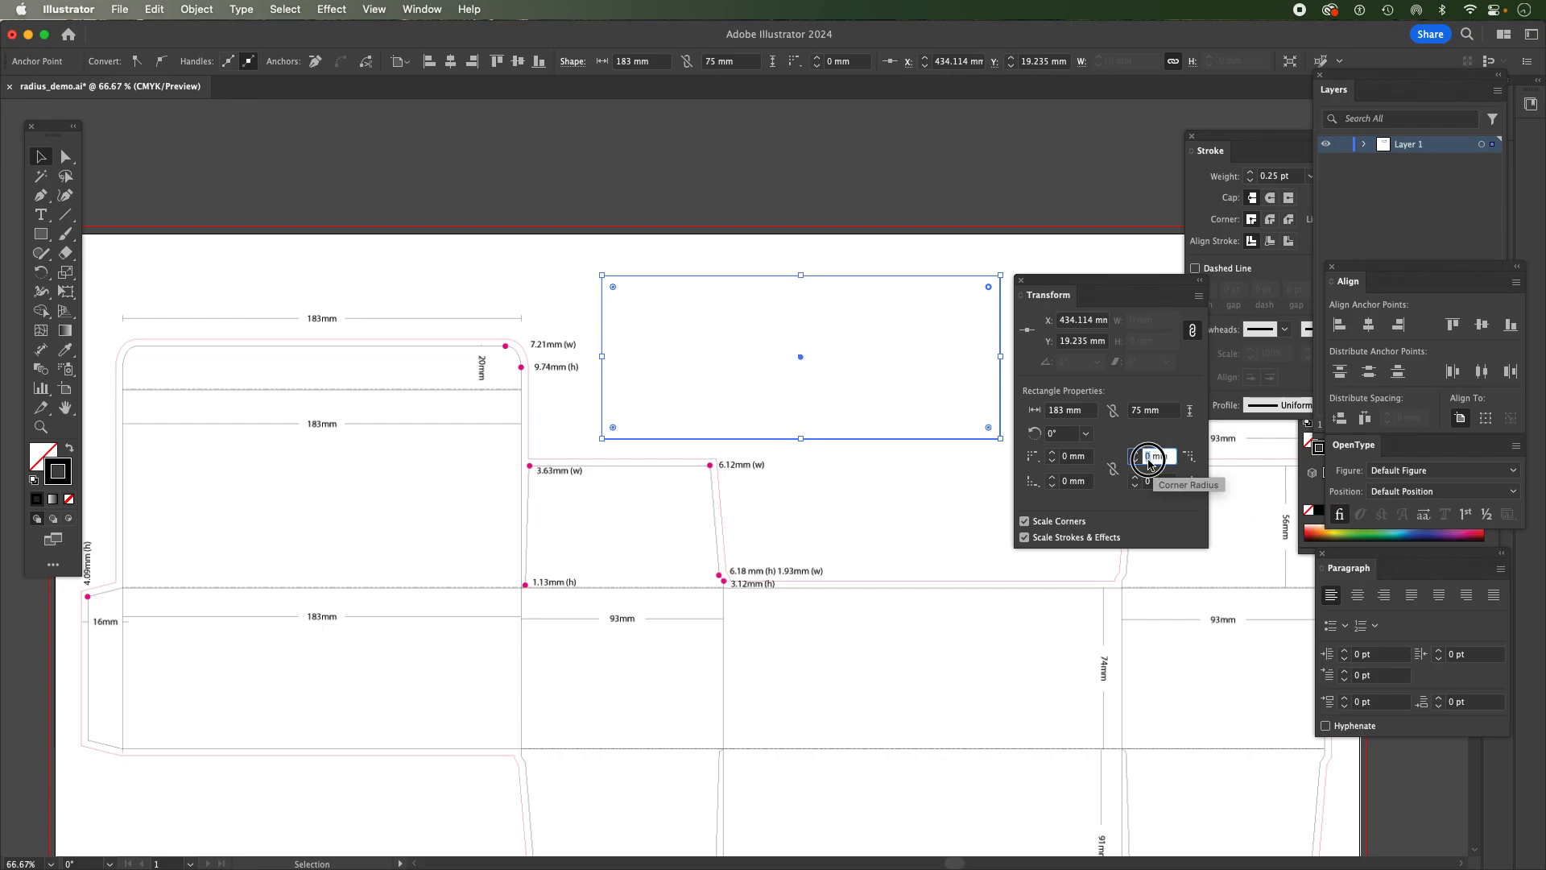
pyautogui.write('9')
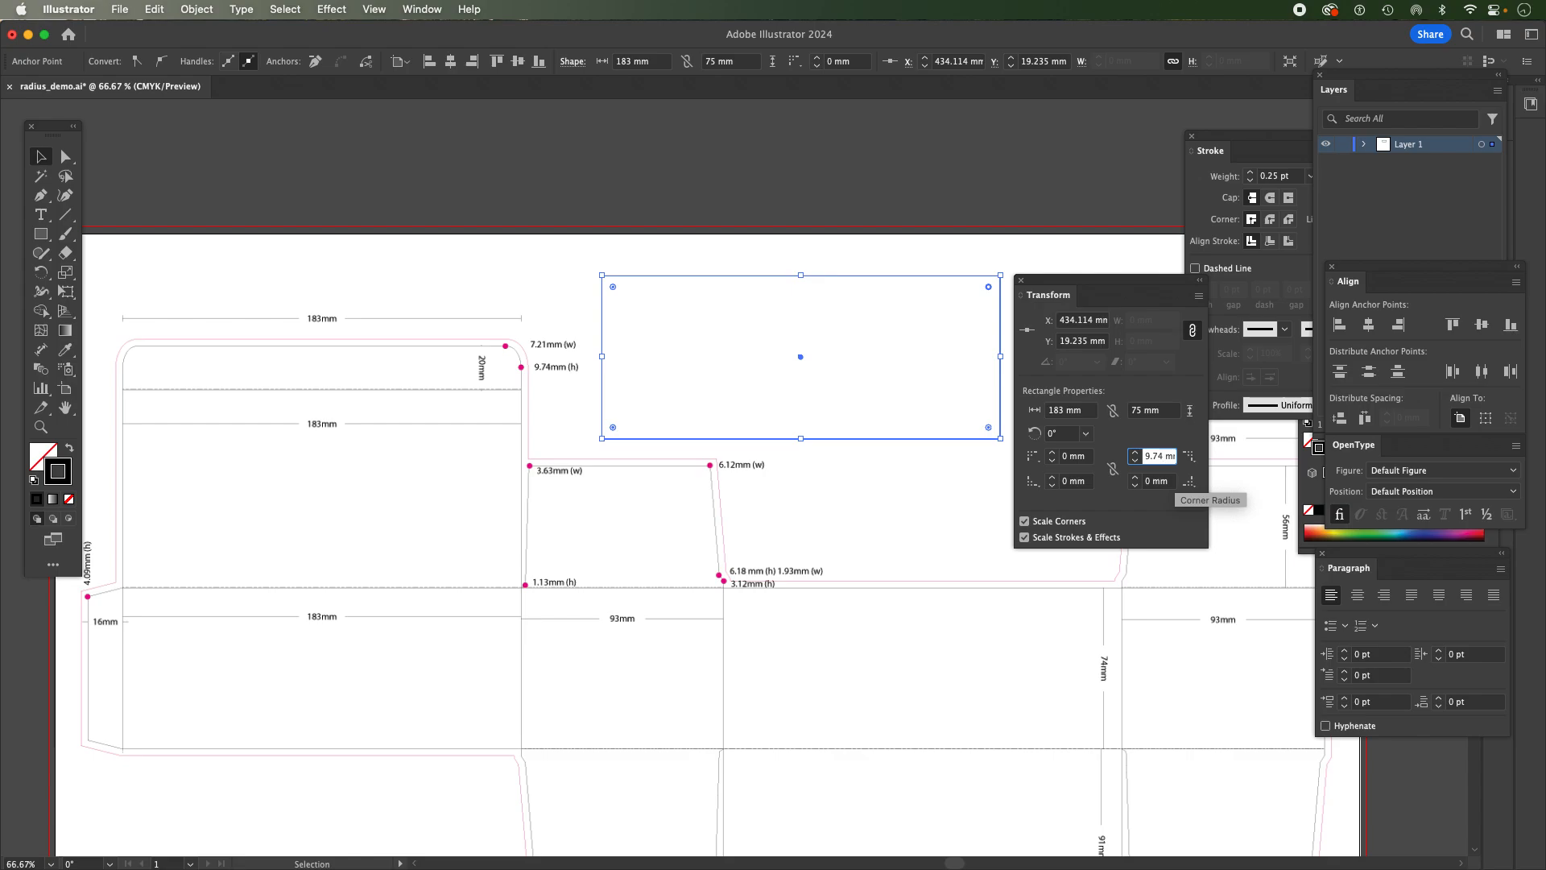
pyautogui.write('.74')
pyautogui.press('Return')
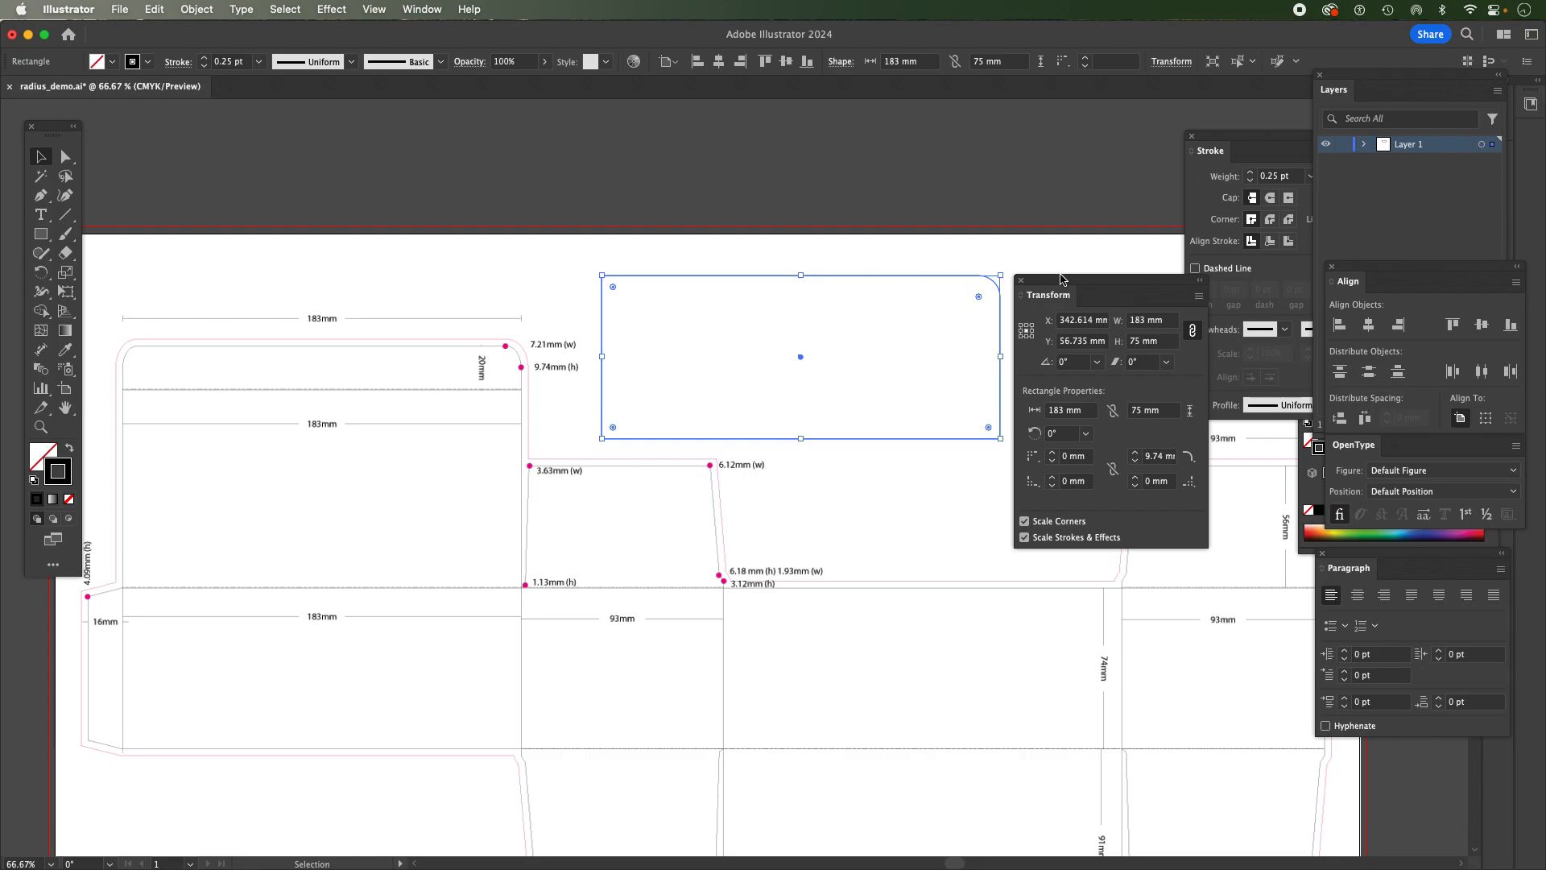
pyautogui.moveTo(1055, 283); pyautogui.dragTo(1125, 250)
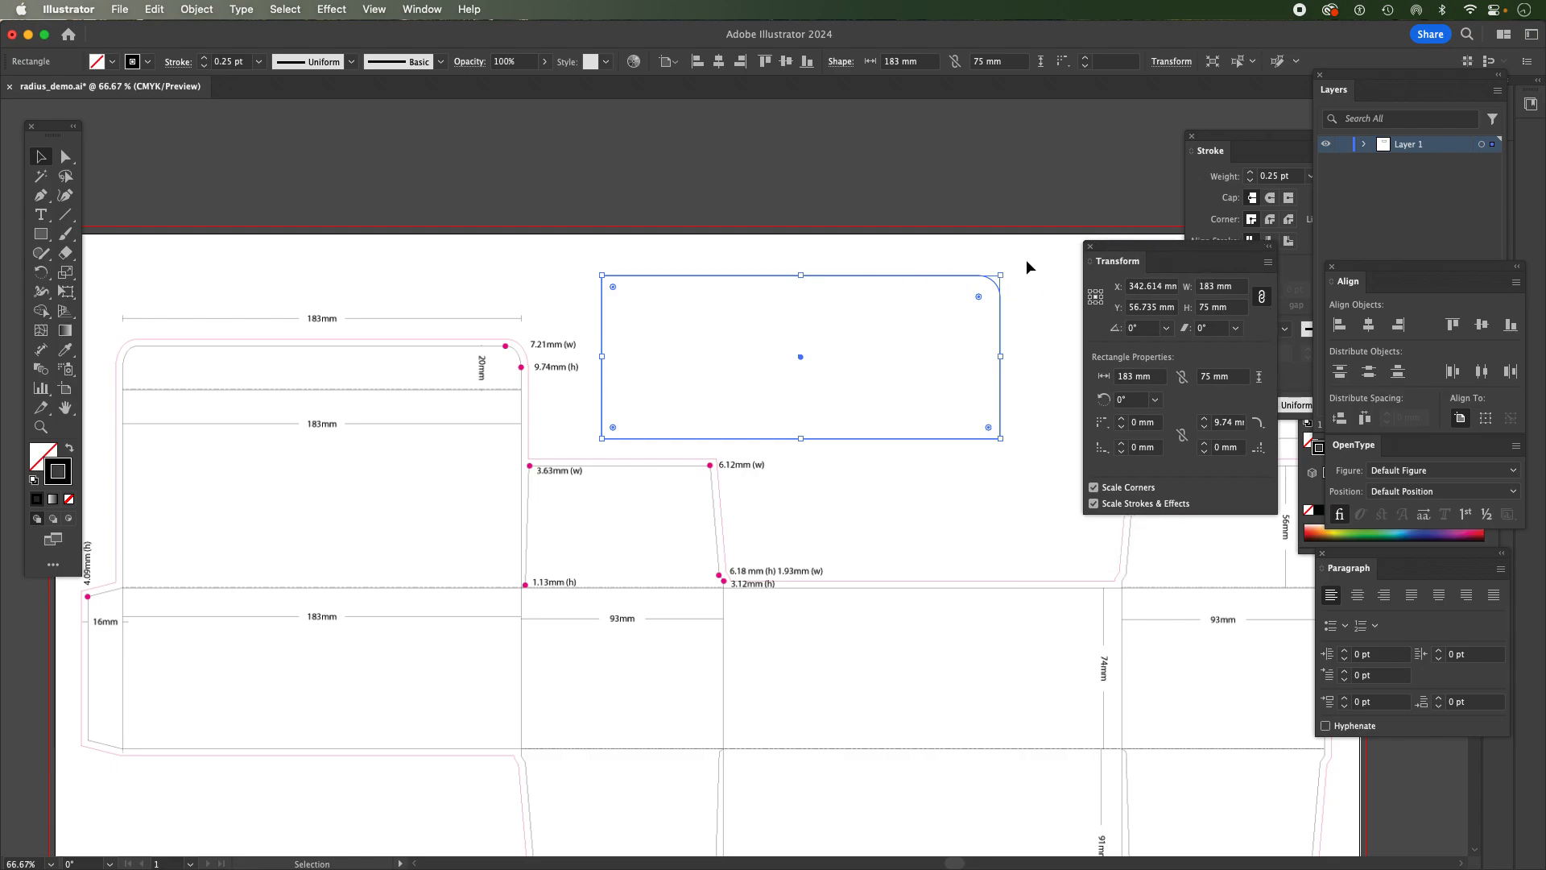
pyautogui.click(1026, 294)
# - Create a 7.21 × 9.74 mm guide rectangle just outside the large rectangle's rounded corner
pyautogui.press('z')
pyautogui.moveTo(1006, 278); pyautogui.dragTo(1068, 434)
pyautogui.press('space')
pyautogui.moveTo(981, 399); pyautogui.dragTo(804, 383)
pyautogui.press('space')
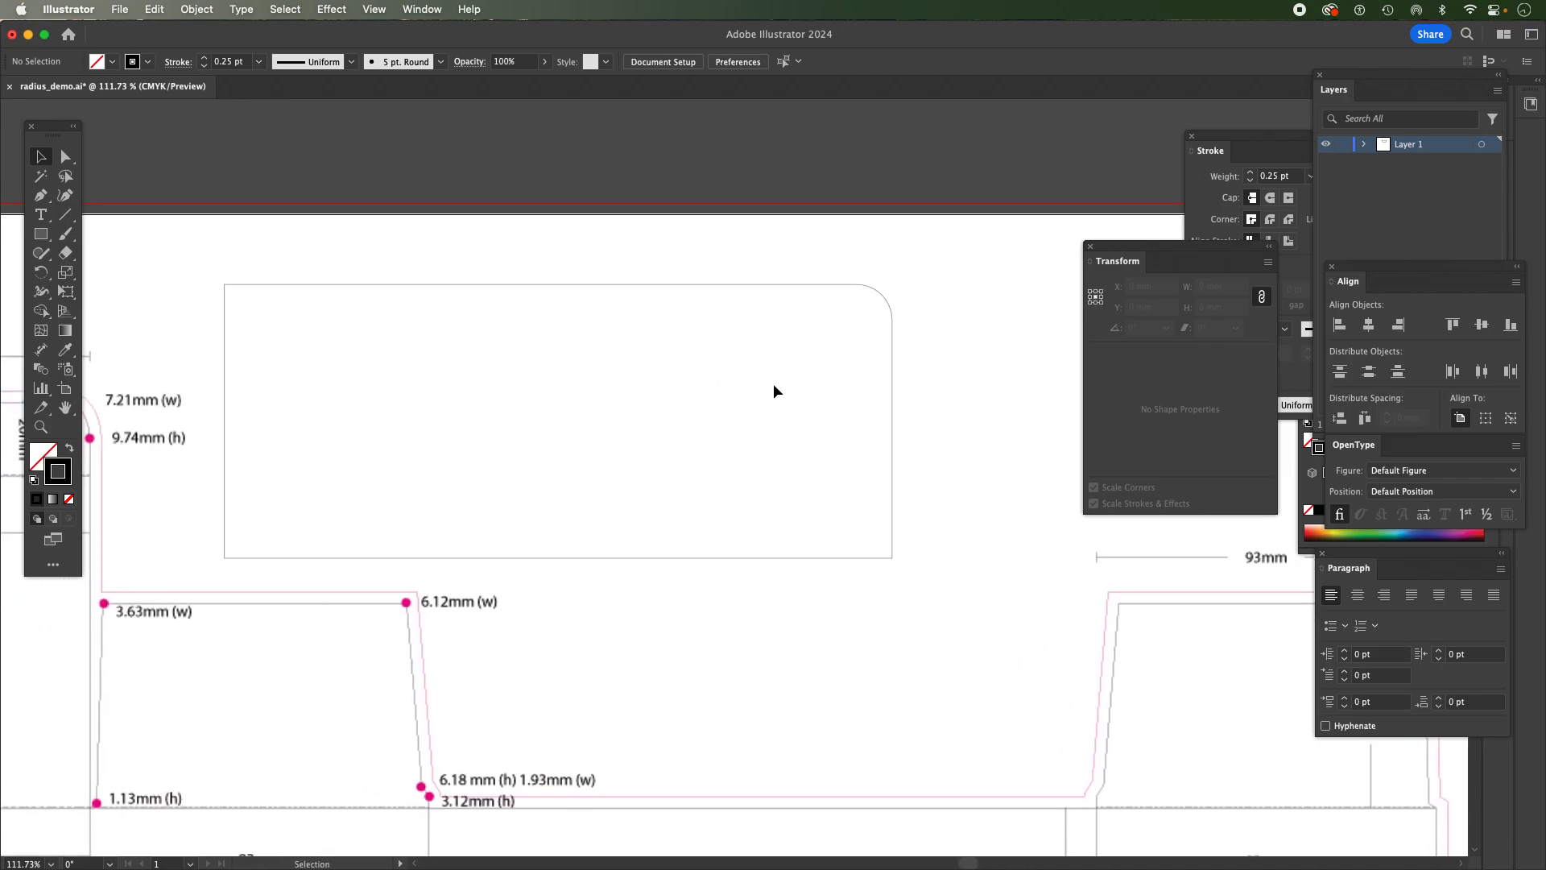
pyautogui.click(41, 234)
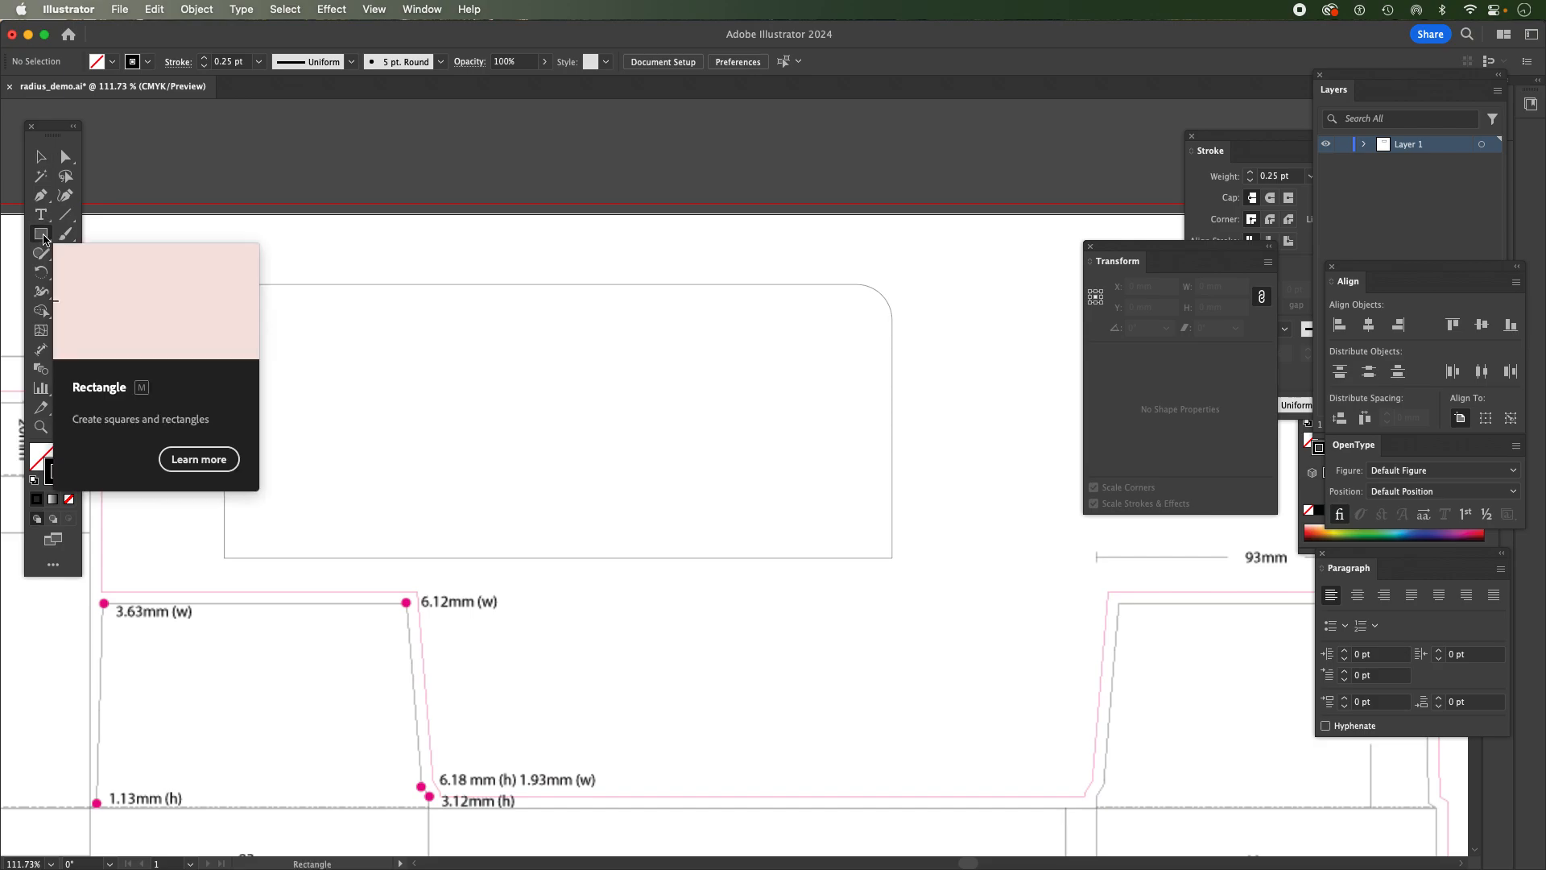
pyautogui.click(917, 271)
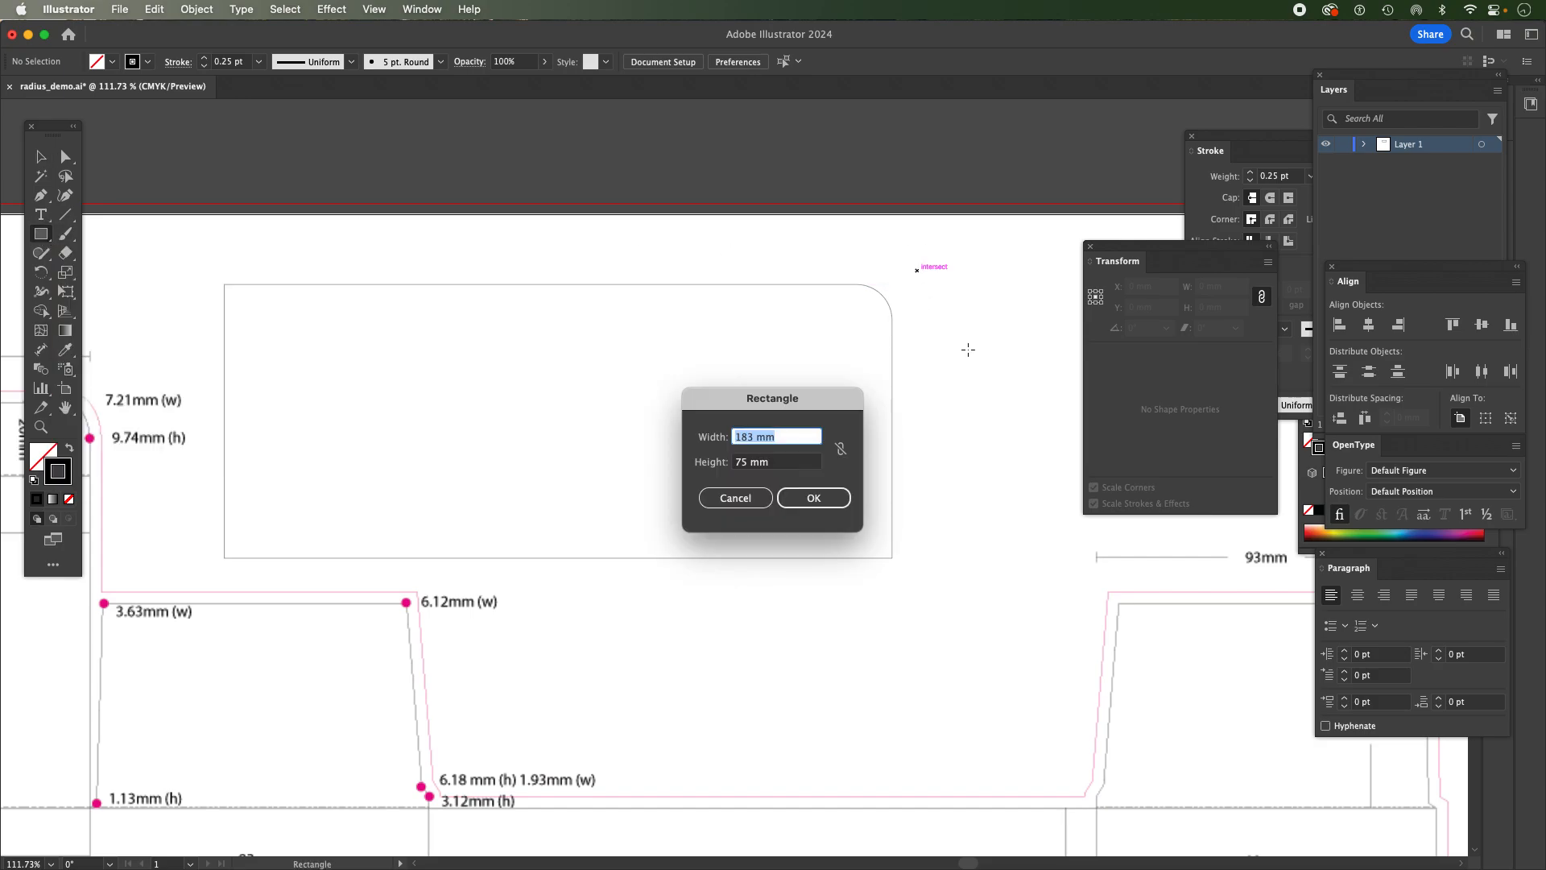
pyautogui.write('7.212')
pyautogui.press('Tab')
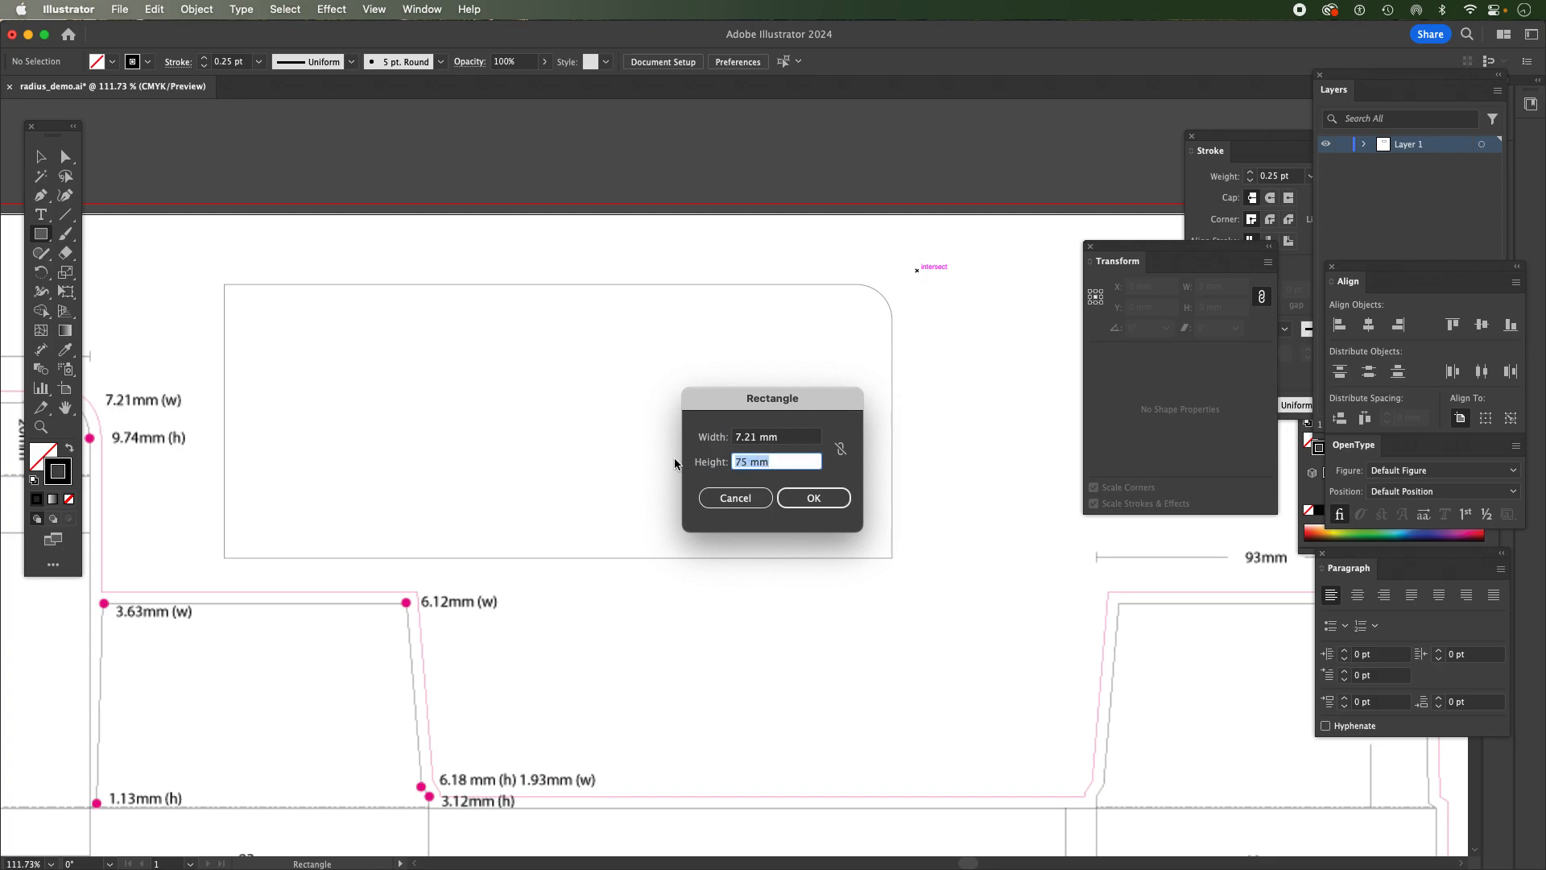
pyautogui.write('9.74')
pyautogui.click(814, 497)
# - Show the artwork in outline mode and snap the small guide rectangle into the large rectangle's upper-right corner, flush with its top and right edges
pyautogui.press('v')
pyautogui.press('a')
pyautogui.press('v')
pyautogui.press('super+y')
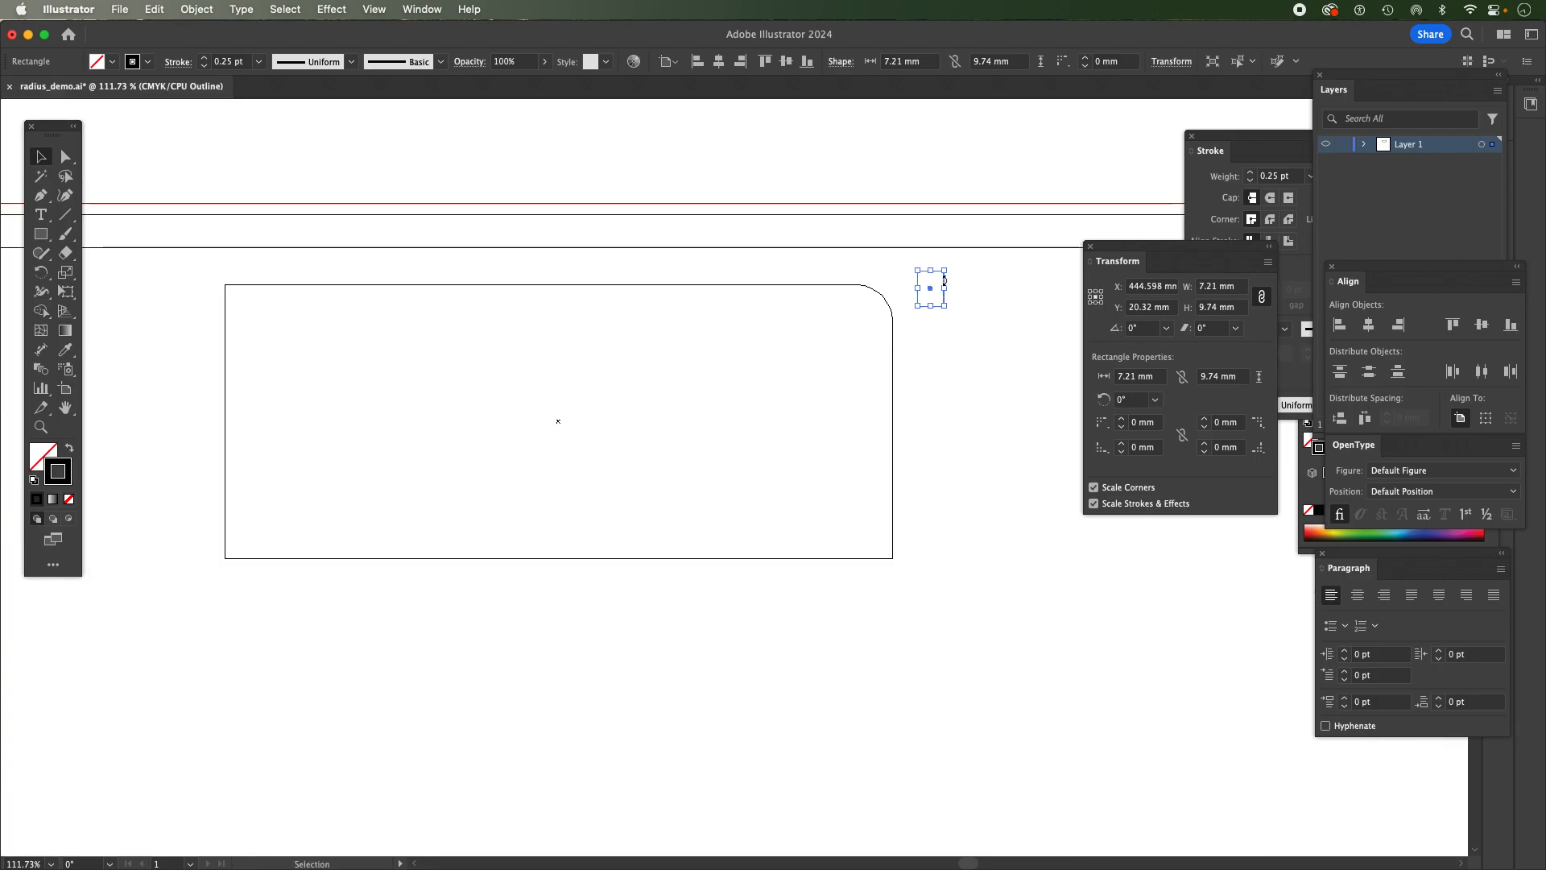
pyautogui.moveTo(931, 291); pyautogui.dragTo(856, 303)
pyautogui.moveTo(799, 250); pyautogui.dragTo(931, 355)
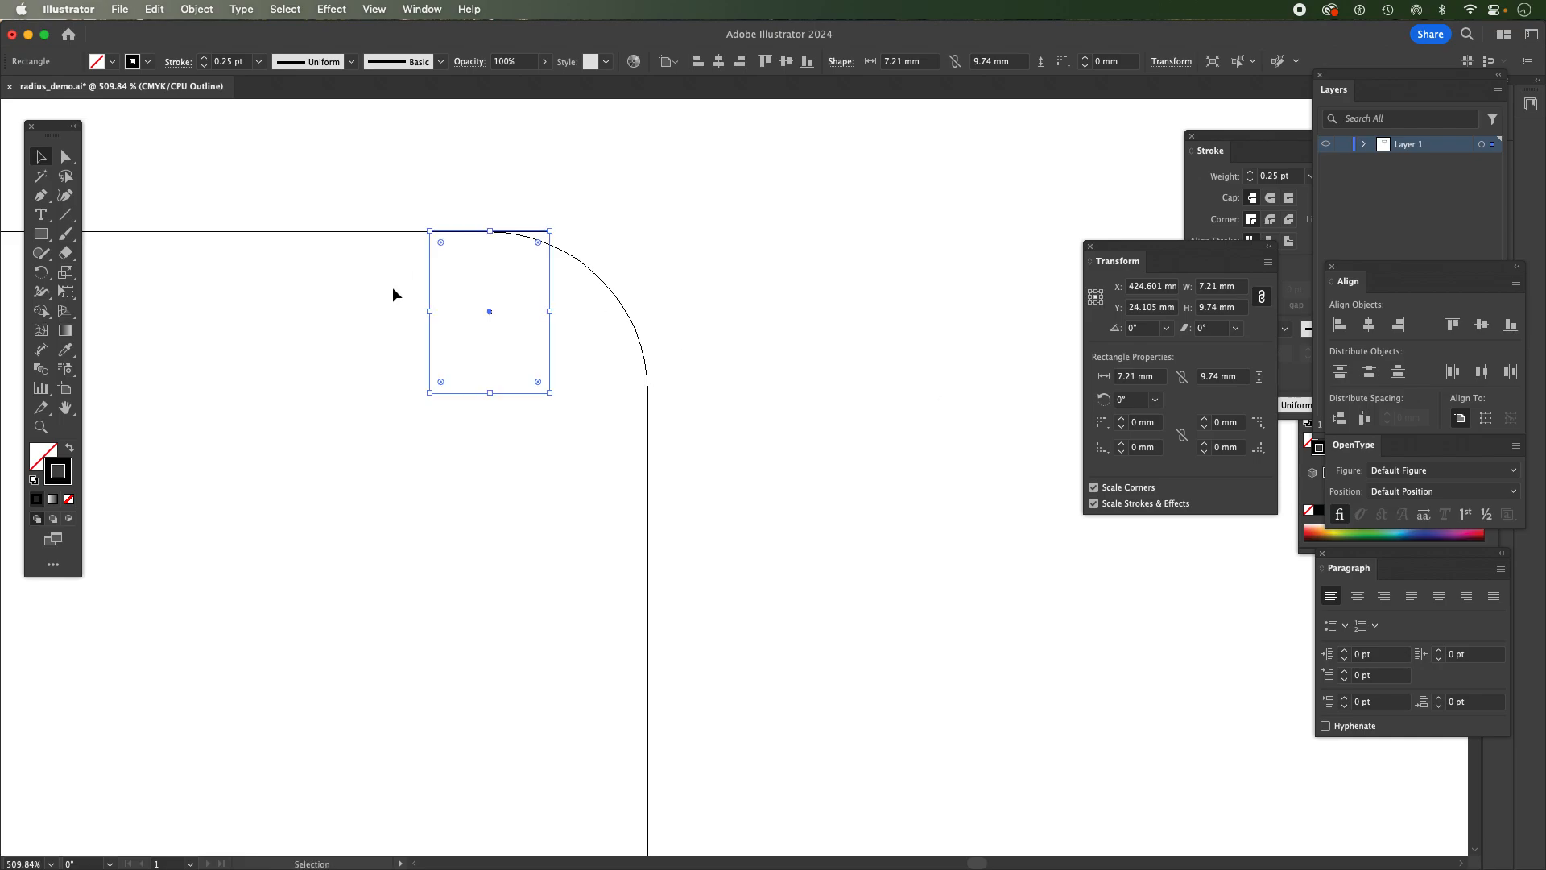
pyautogui.moveTo(424, 287); pyautogui.dragTo(527, 293)
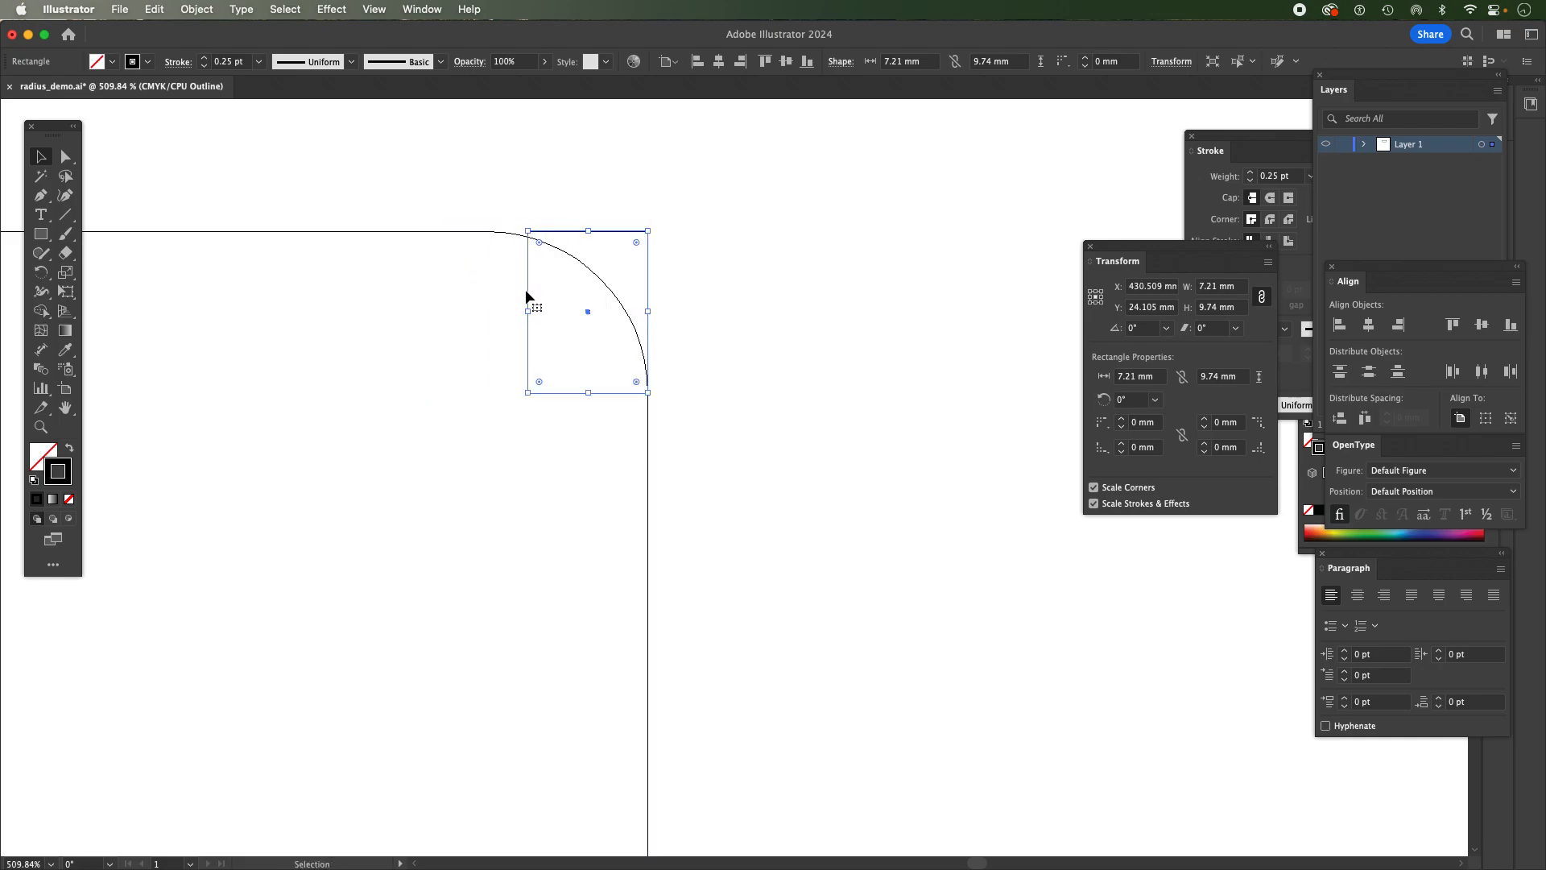
pyautogui.click(699, 271)
# - Move the anchor where the rounded corner meets the top edge onto the guide rectangle's upper-left corner
pyautogui.click(66, 156)
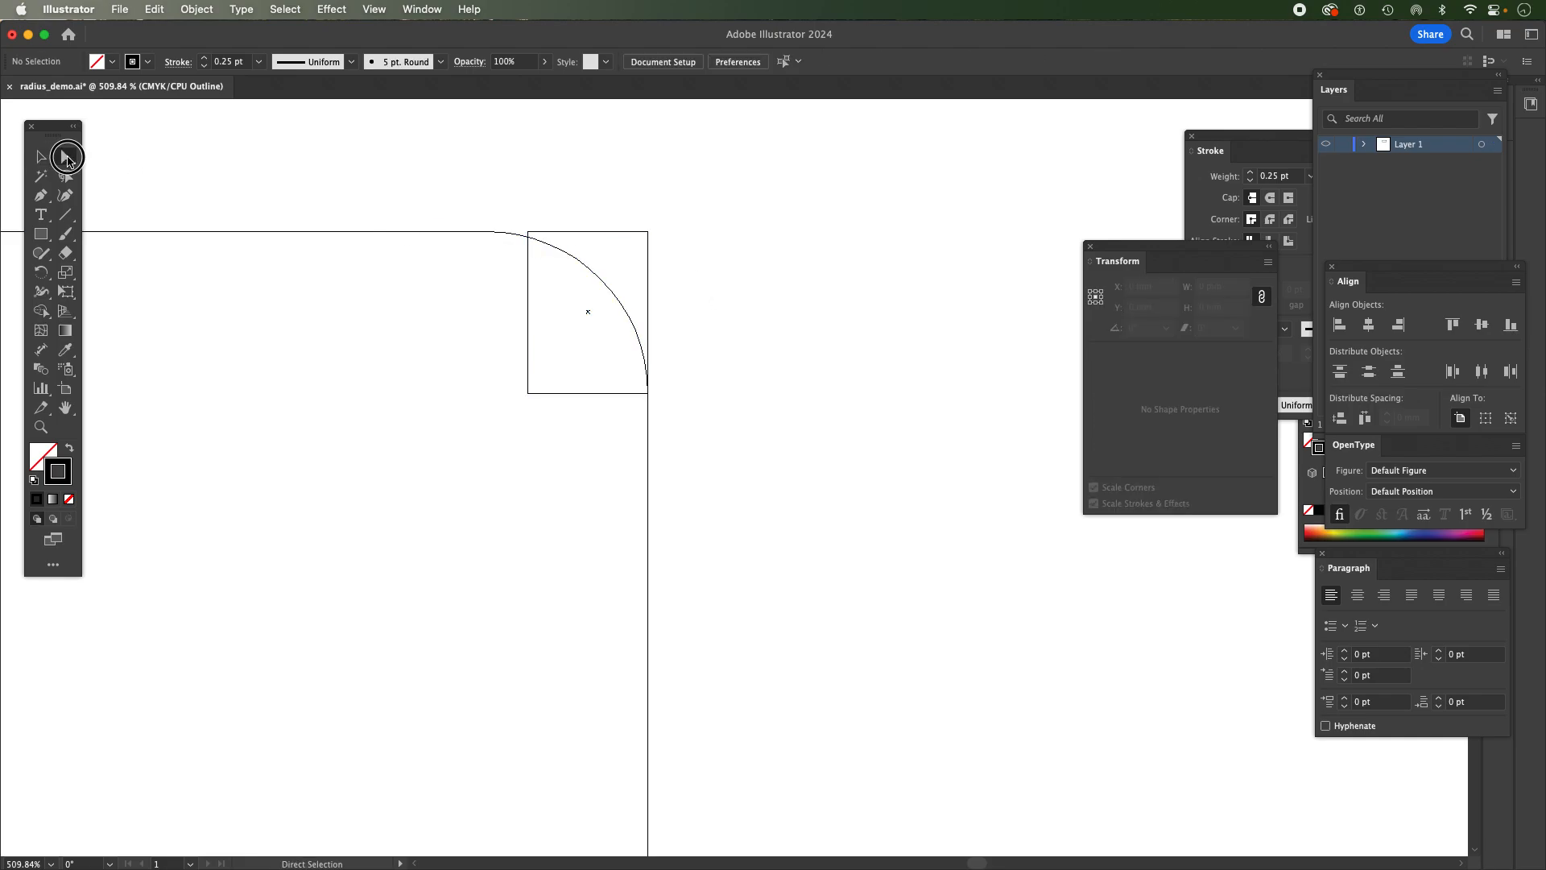
pyautogui.click(360, 234)
pyautogui.moveTo(494, 232); pyautogui.dragTo(529, 233)
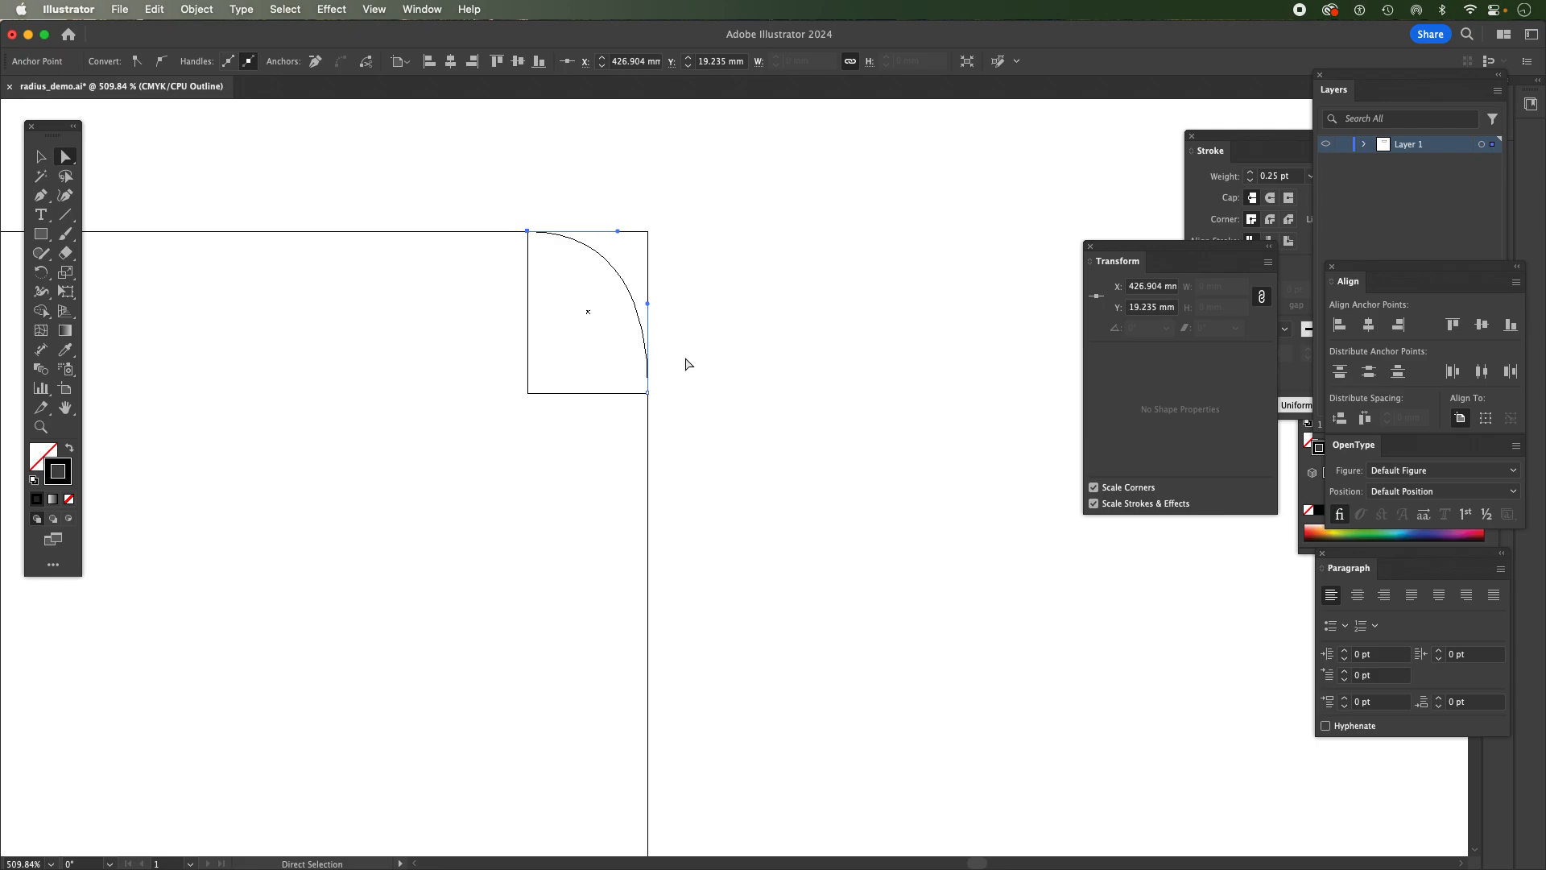
# - Draw a test ellipse about 14.9 × 20.17 mm outside the rounded corner and slide its top anchor sideways along the same height
pyautogui.moveTo(41, 234); pyautogui.dragTo(101, 272)
pyautogui.moveTo(749, 263); pyautogui.dragTo(995, 594)
pyautogui.press('a')
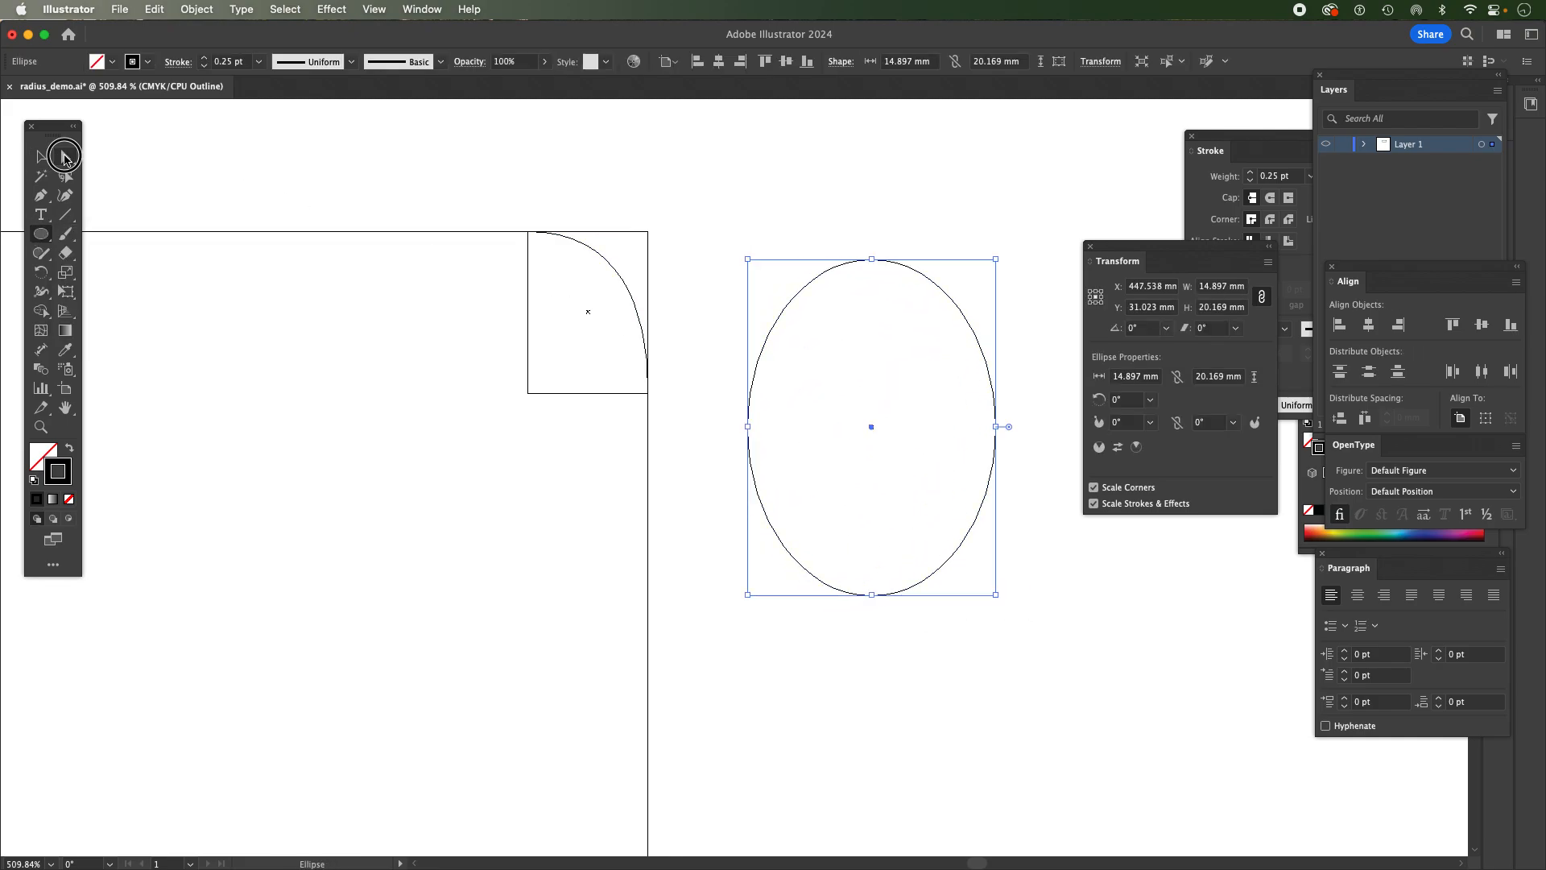
pyautogui.click(872, 260)
pyautogui.moveTo(872, 259); pyautogui.dragTo(893, 259)
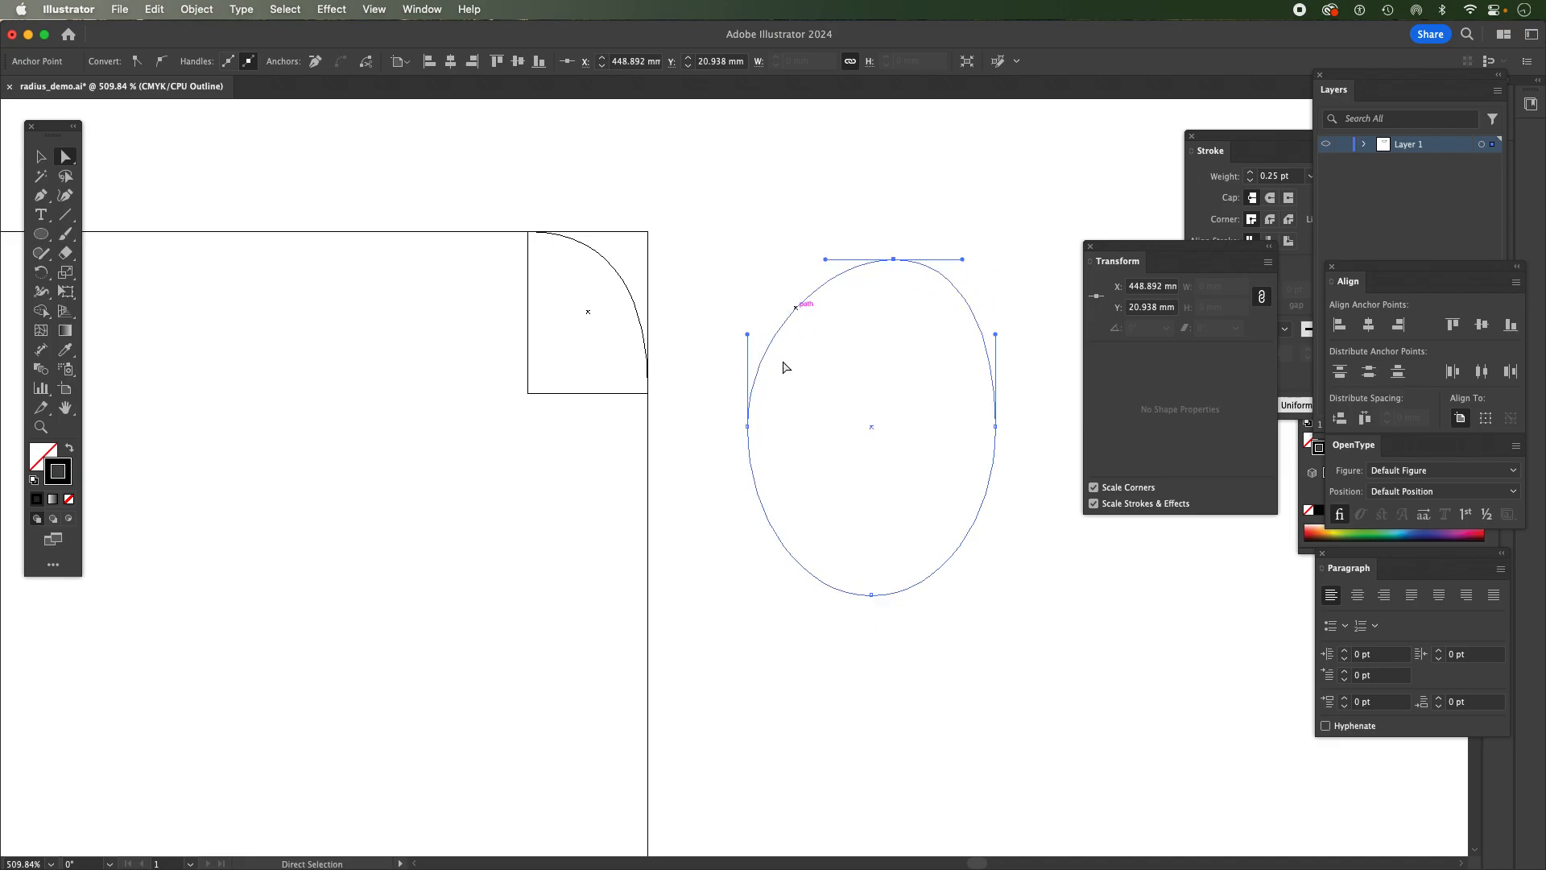
# - Delete the distorted test ellipse
pyautogui.click(40, 156)
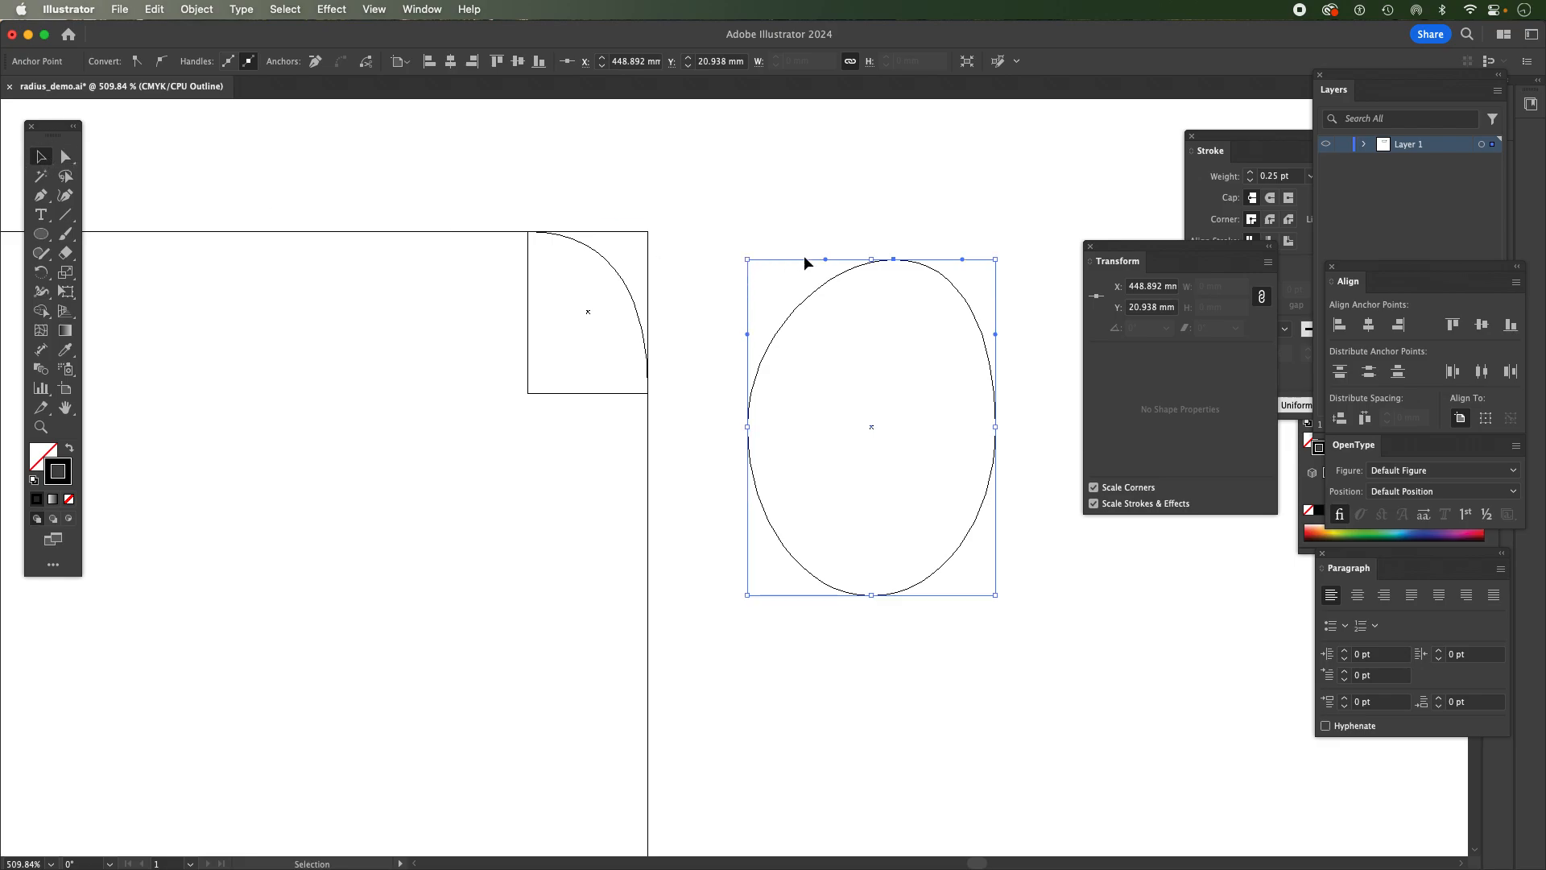
pyautogui.press('Delete')
pyautogui.press('Delete')
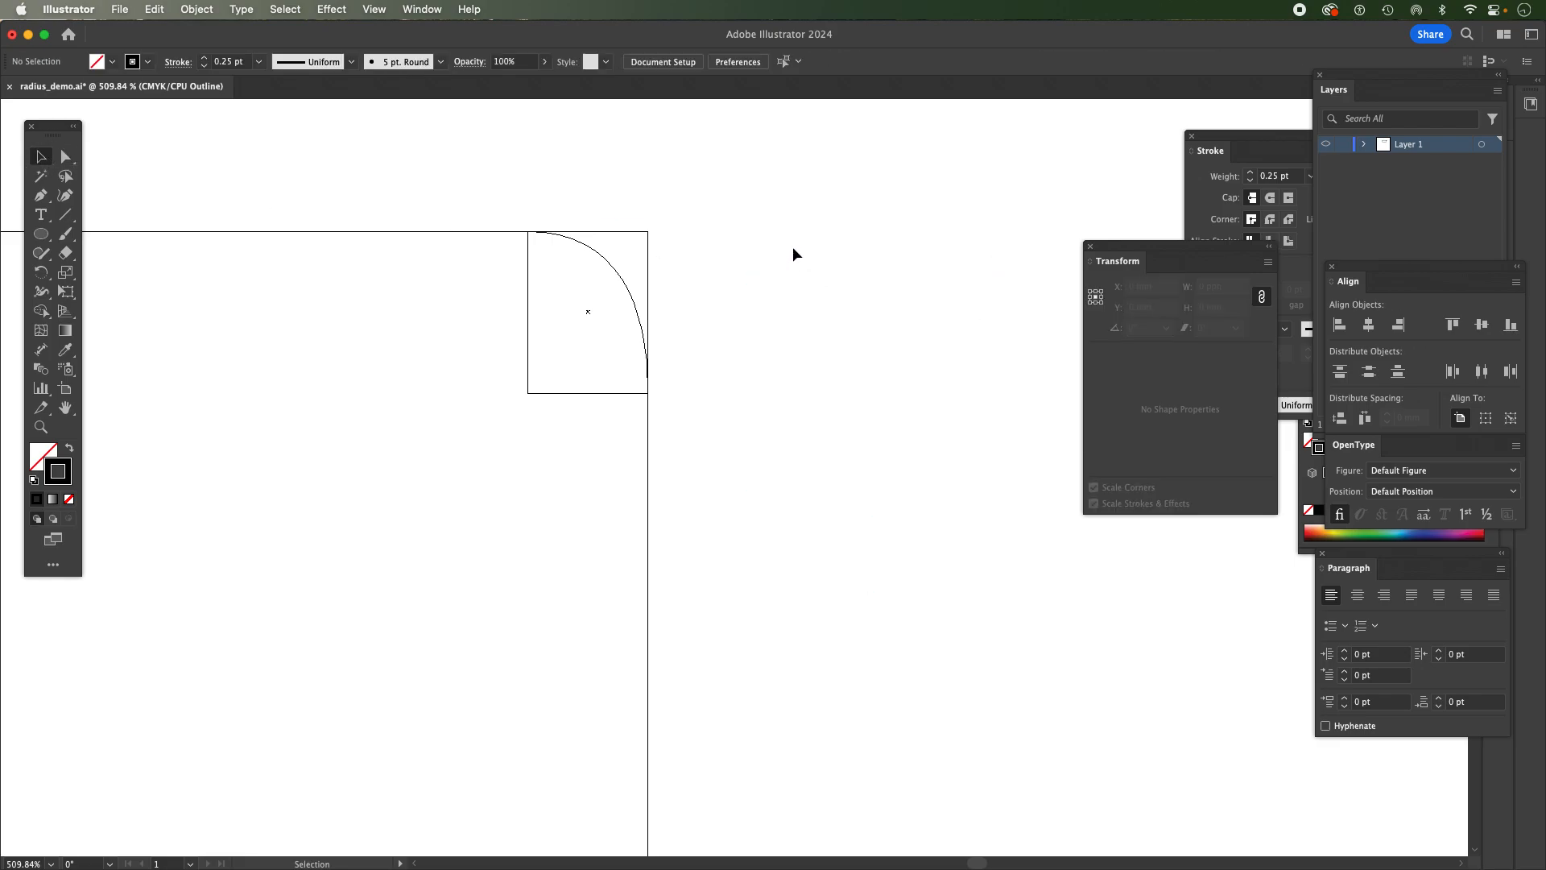
# - Undo back to the large rectangle's original rounded corner and delete the small guide rectangle
pyautogui.press('super+z')
pyautogui.press('super+z')
pyautogui.press('super+z')
pyautogui.press('super+z')
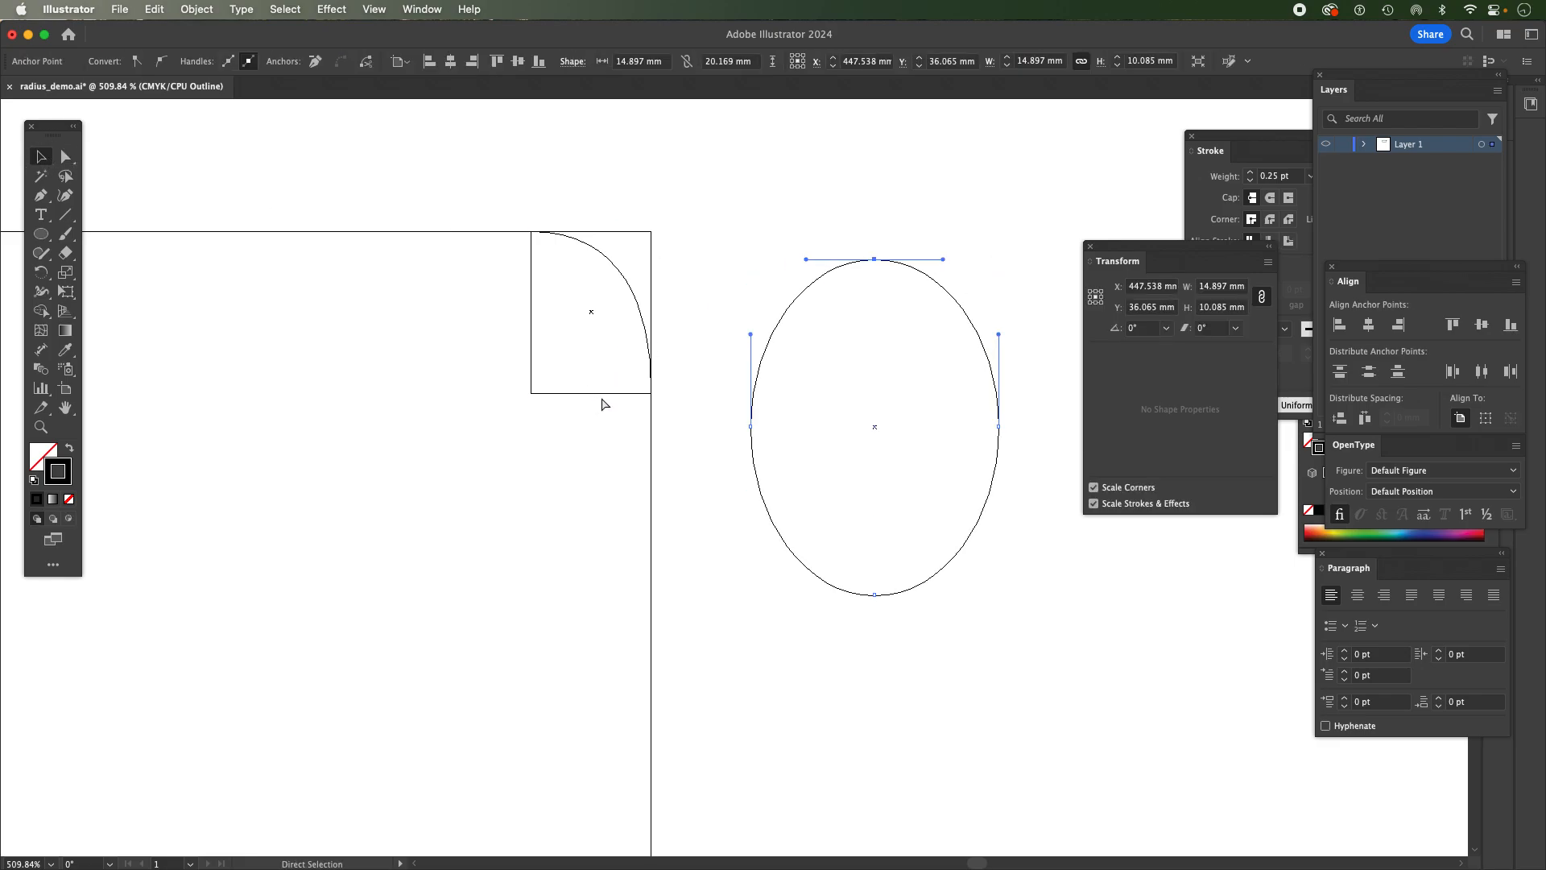
pyautogui.click(583, 394)
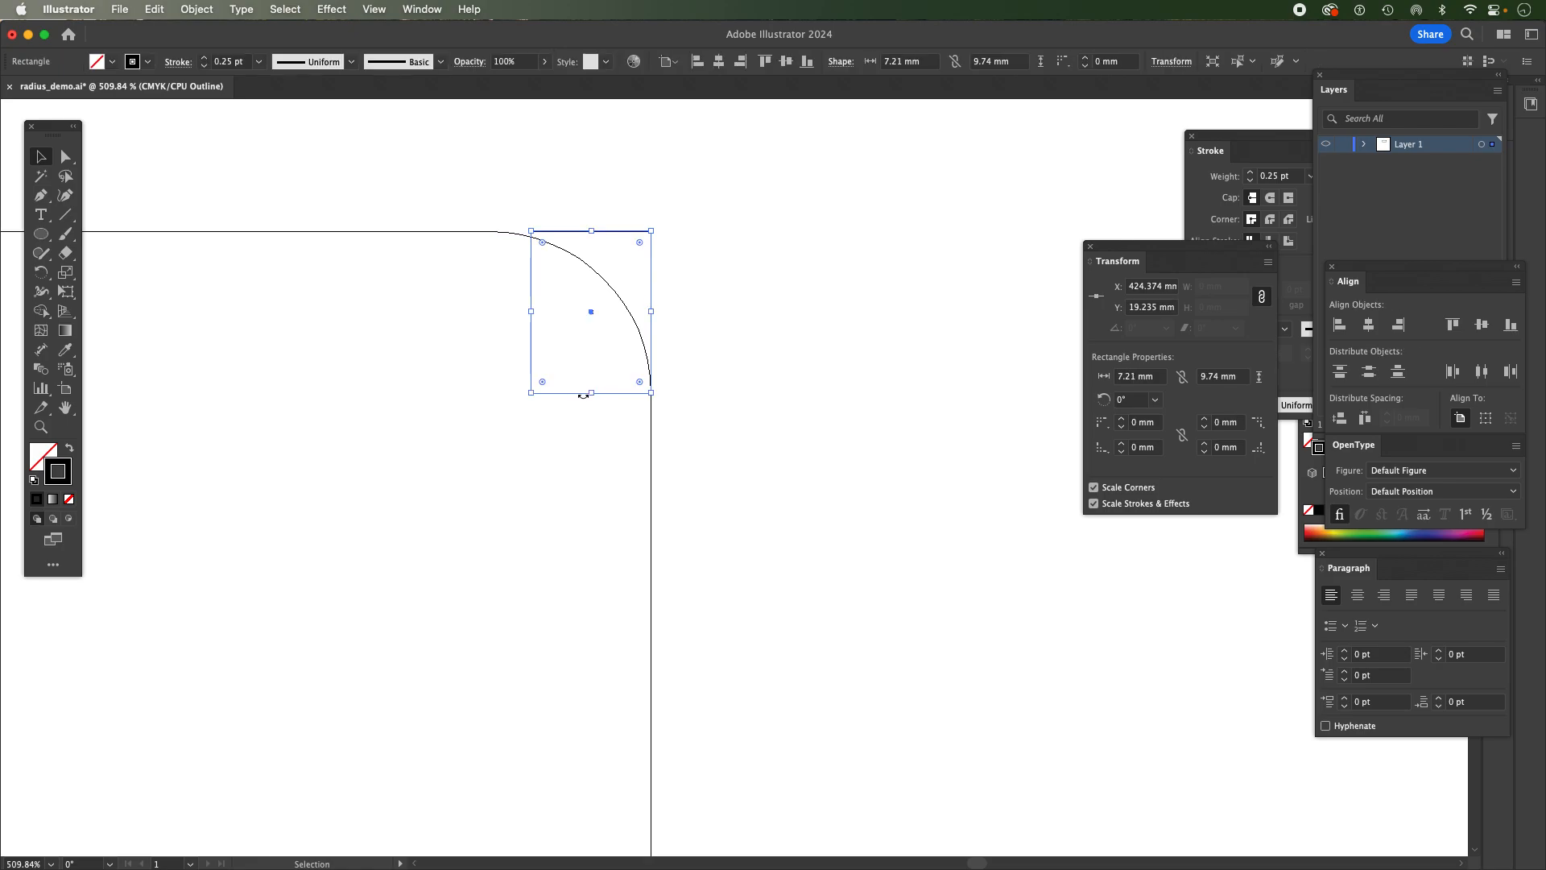
pyautogui.click(583, 395)
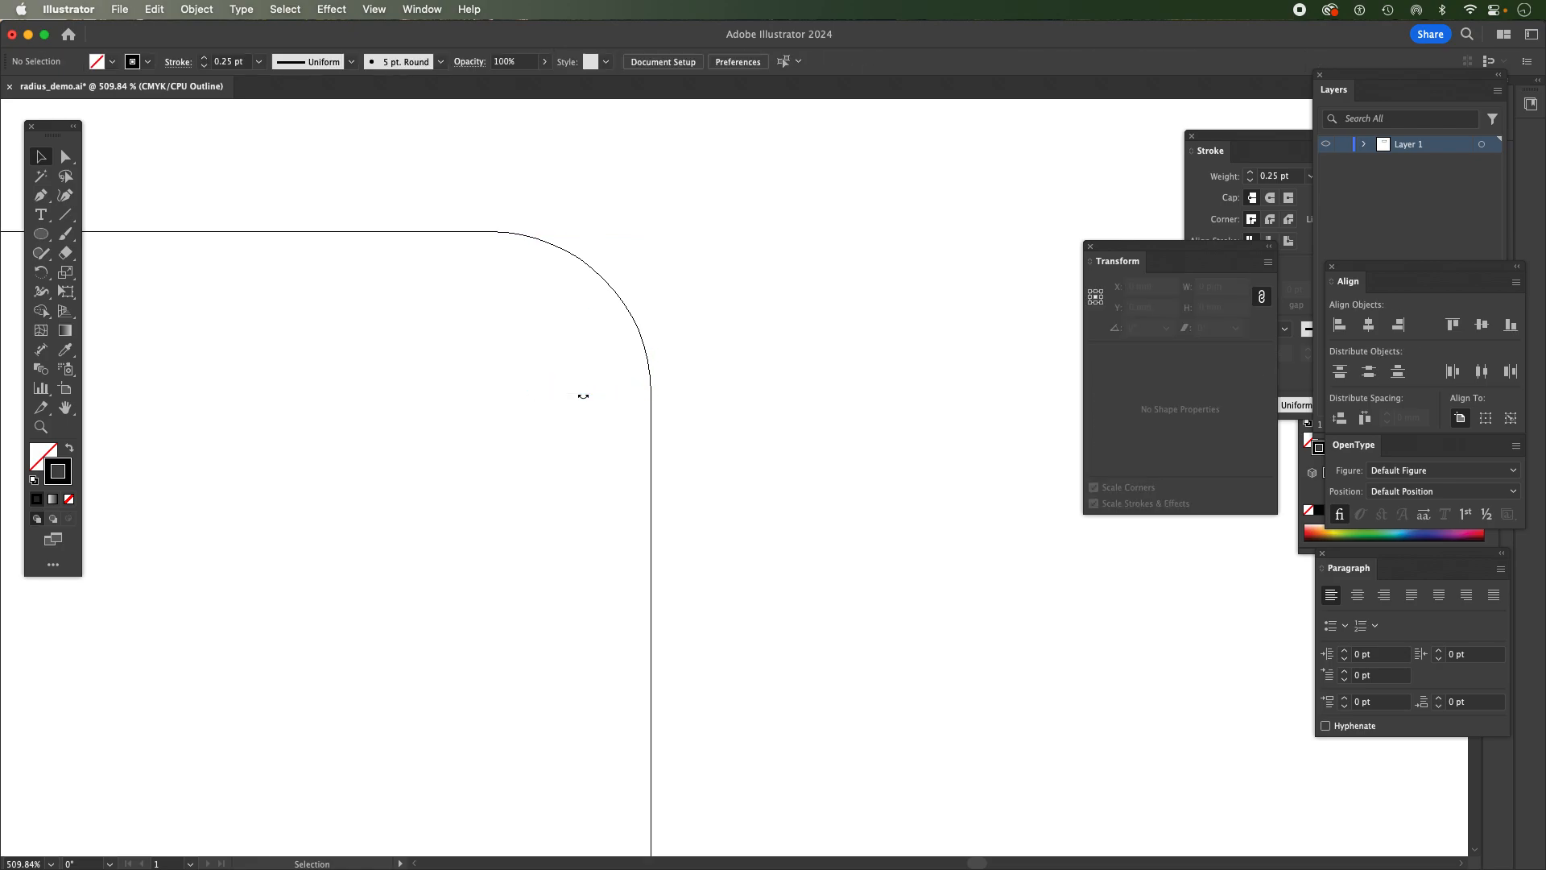
# - Create an ellipse 14.42 mm wide and 19.48 mm high just outside the large rectangle's rounded corner
pyautogui.keyDown('alt'); pyautogui.click(588, 396); pyautogui.keyUp('alt')
pyautogui.keyDown('alt'); pyautogui.click(794, 421); pyautogui.keyUp('alt')
pyautogui.keyDown('alt'); pyautogui.click(846, 552); pyautogui.keyUp('alt')
pyautogui.moveTo(787, 572); pyautogui.dragTo(813, 330)
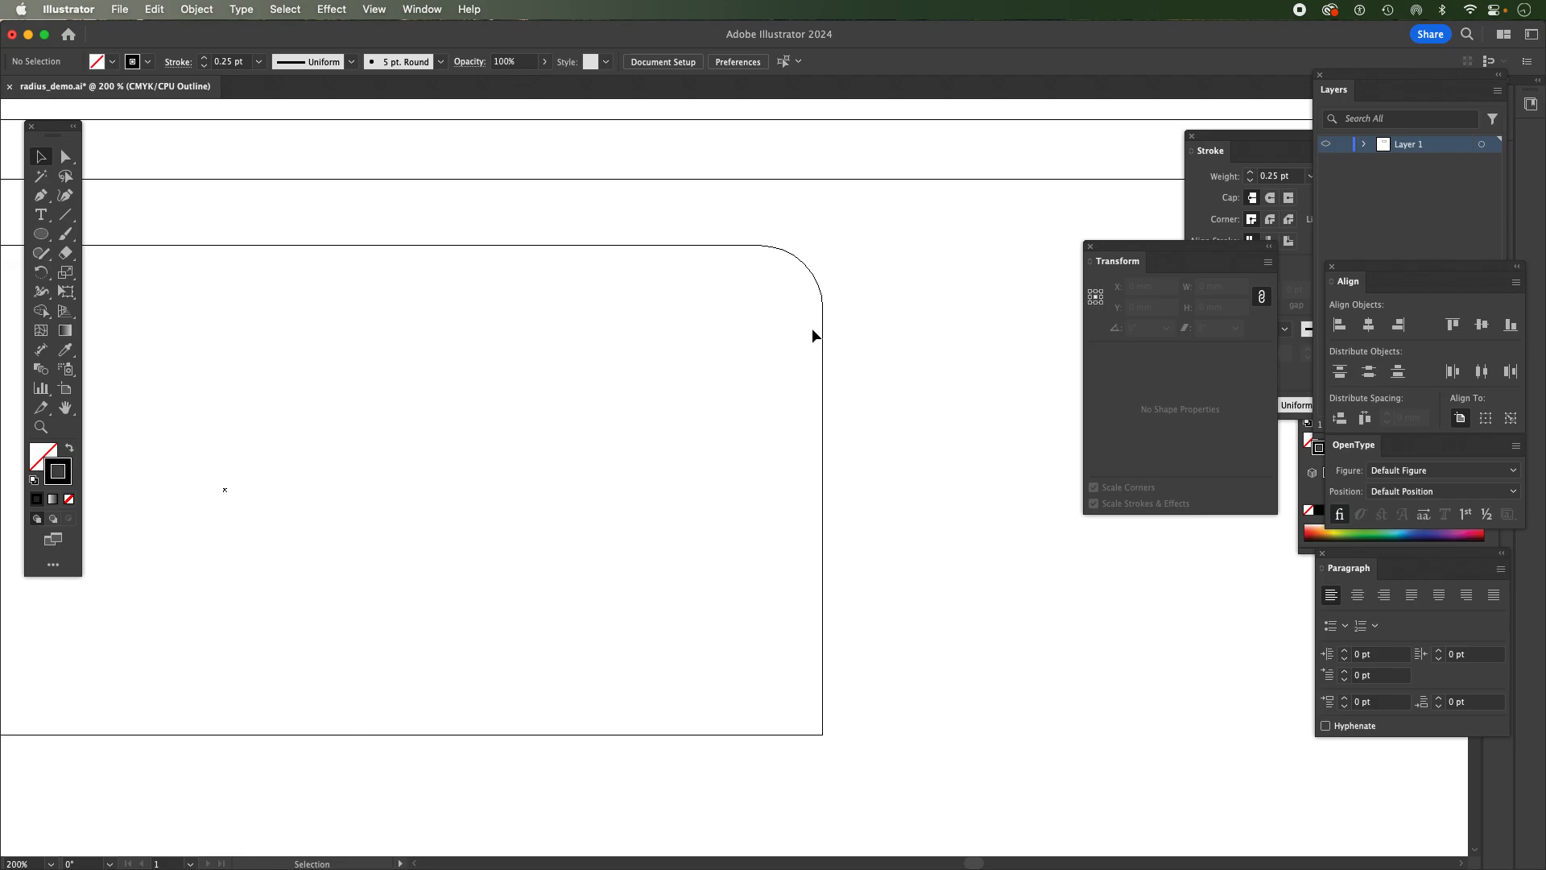
pyautogui.click(41, 234)
pyautogui.click(898, 301)
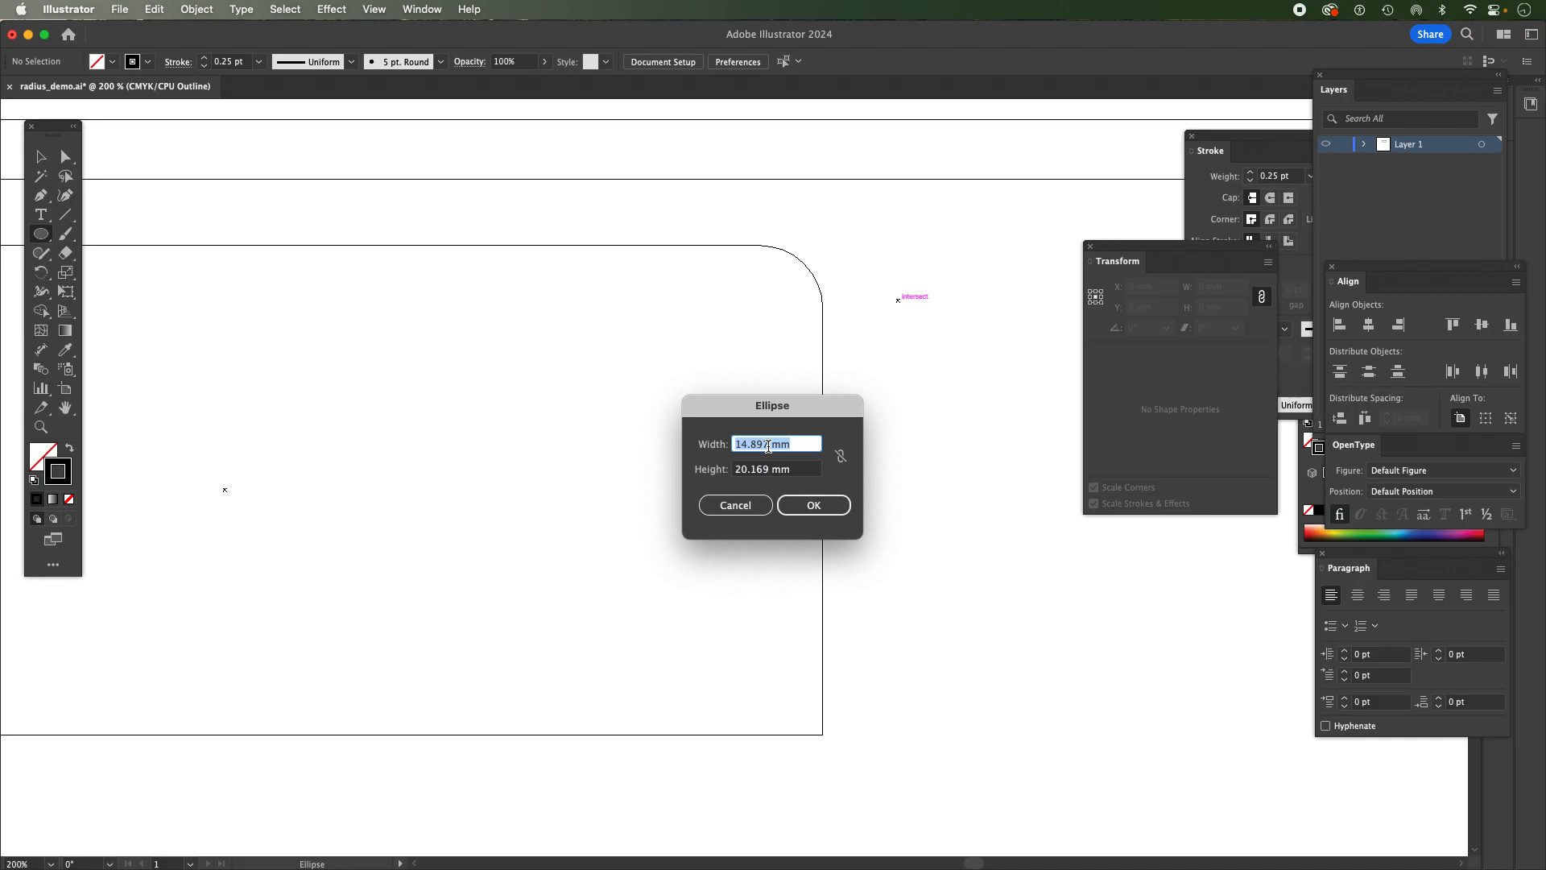
pyautogui.write('14.42')
pyautogui.press('Tab')
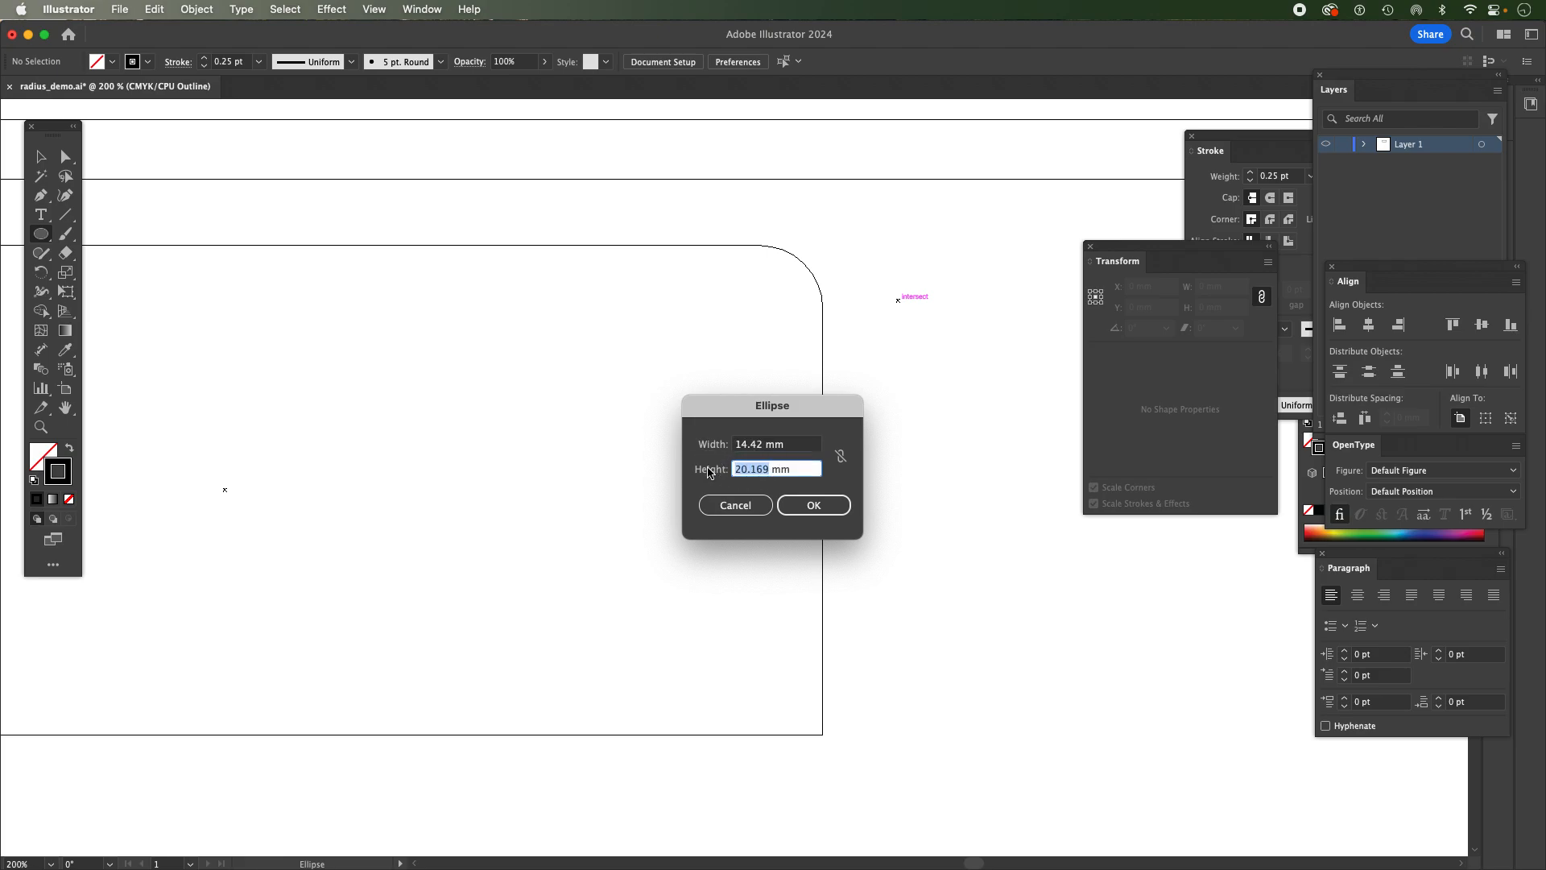
pyautogui.write('19.48')
pyautogui.click(813, 505)
# - Snap the ellipse into the large rectangle's upper-right corner, flush with its top and right edges
pyautogui.press('v')
pyautogui.moveTo(981, 325); pyautogui.dragTo(932, 270)
pyautogui.press('z')
pyautogui.moveTo(729, 215); pyautogui.dragTo(1016, 427)
pyautogui.press('v')
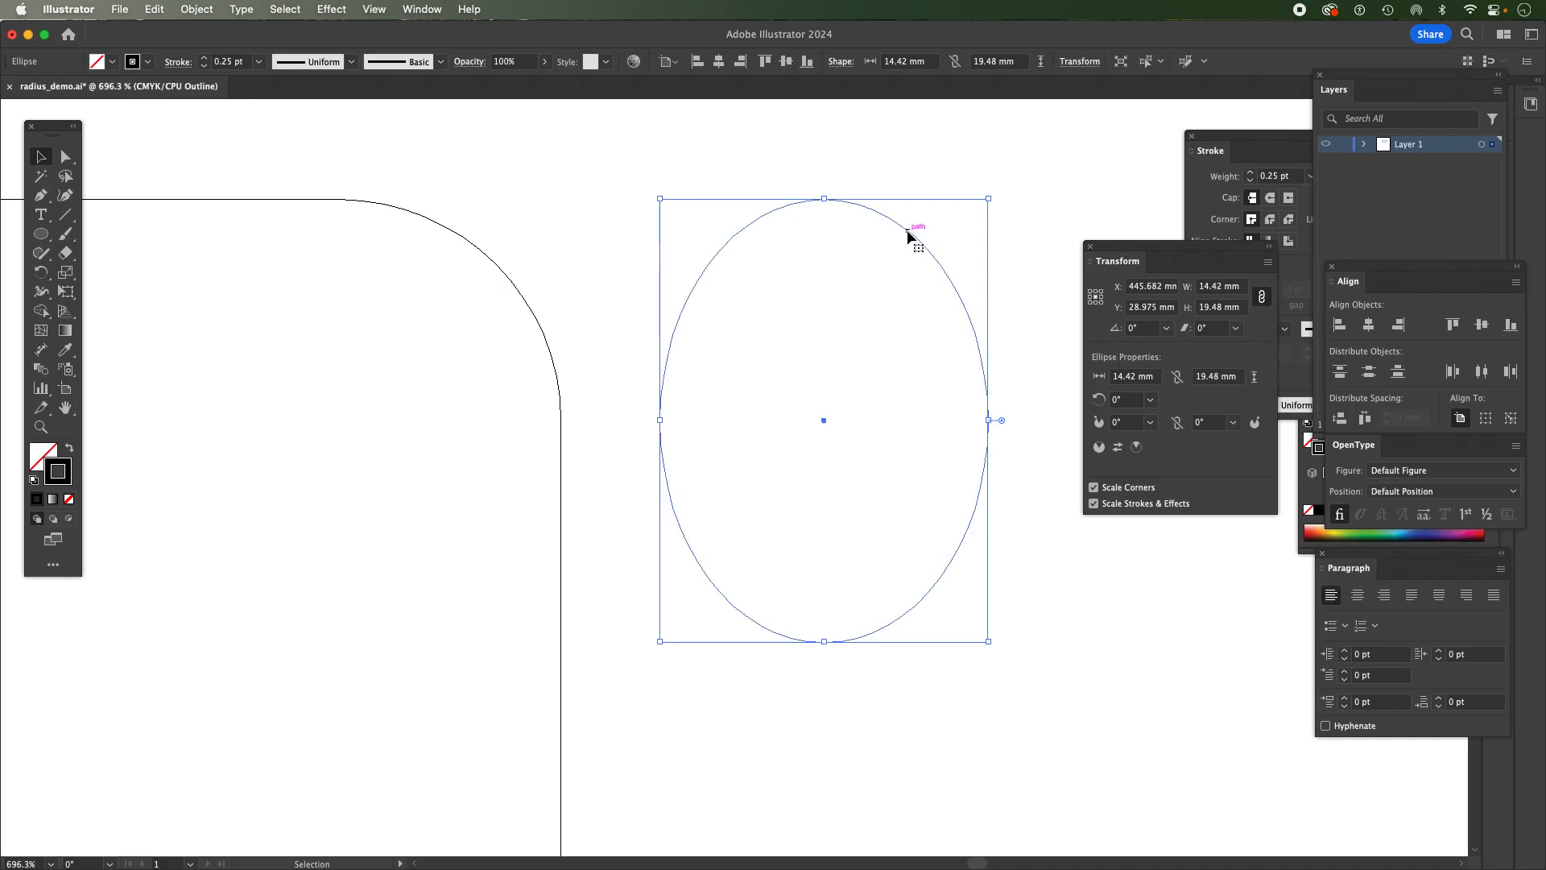
pyautogui.moveTo(907, 235); pyautogui.dragTo(327, 235)
pyautogui.press('space')
pyautogui.moveTo(618, 259); pyautogui.dragTo(859, 257)
# - Try moving the rounded corner's top-edge anchor onto the ellipse's top point, and undo the move
pyautogui.press('a')
pyautogui.click(210, 207)
pyautogui.click(209, 198)
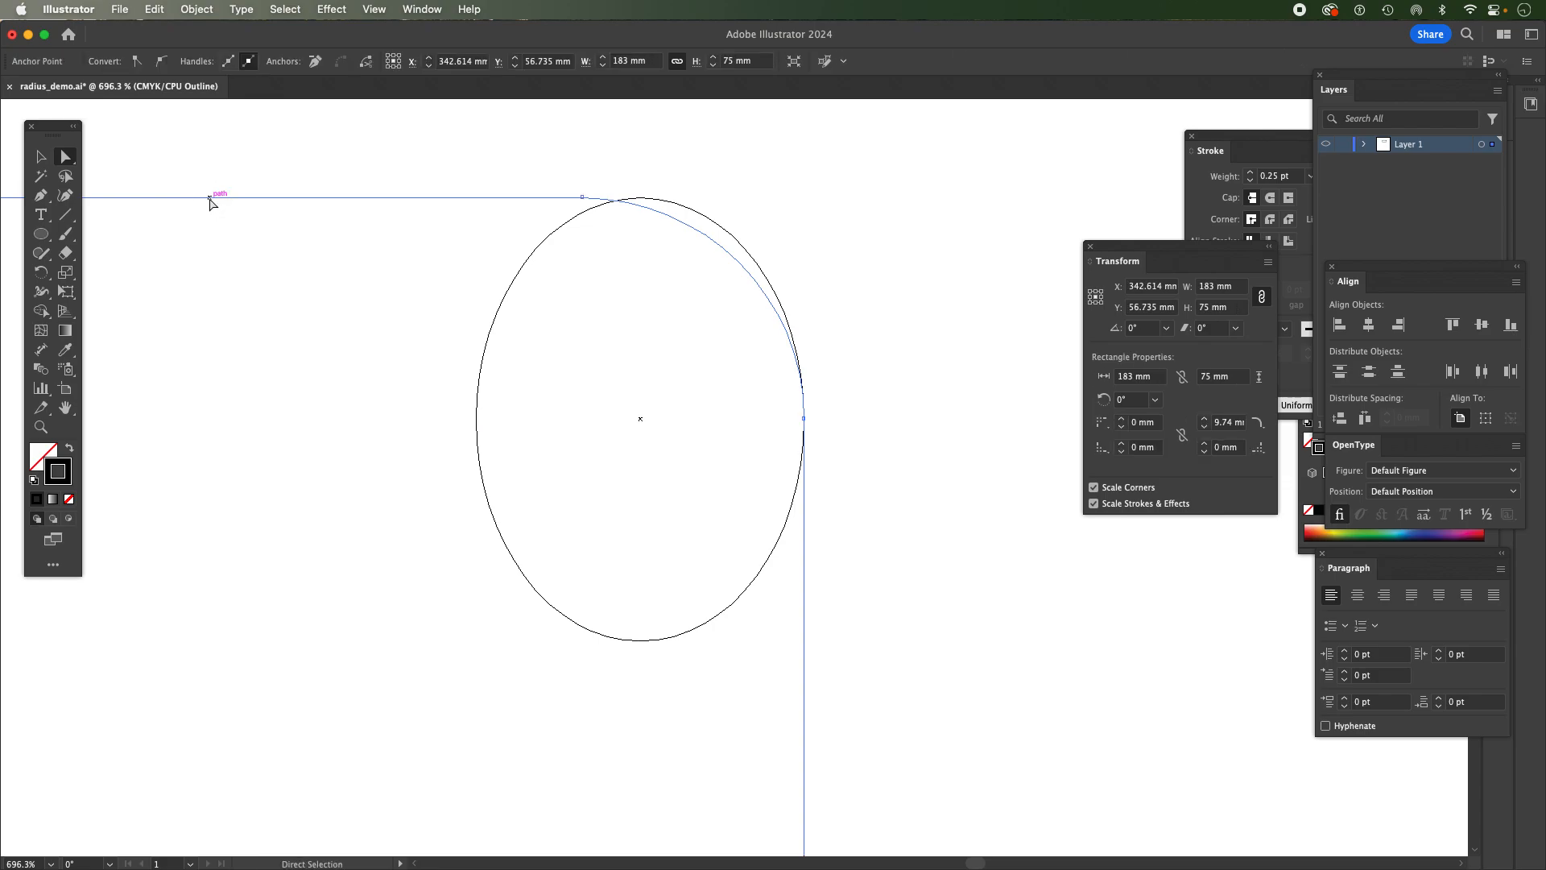
pyautogui.click(583, 199)
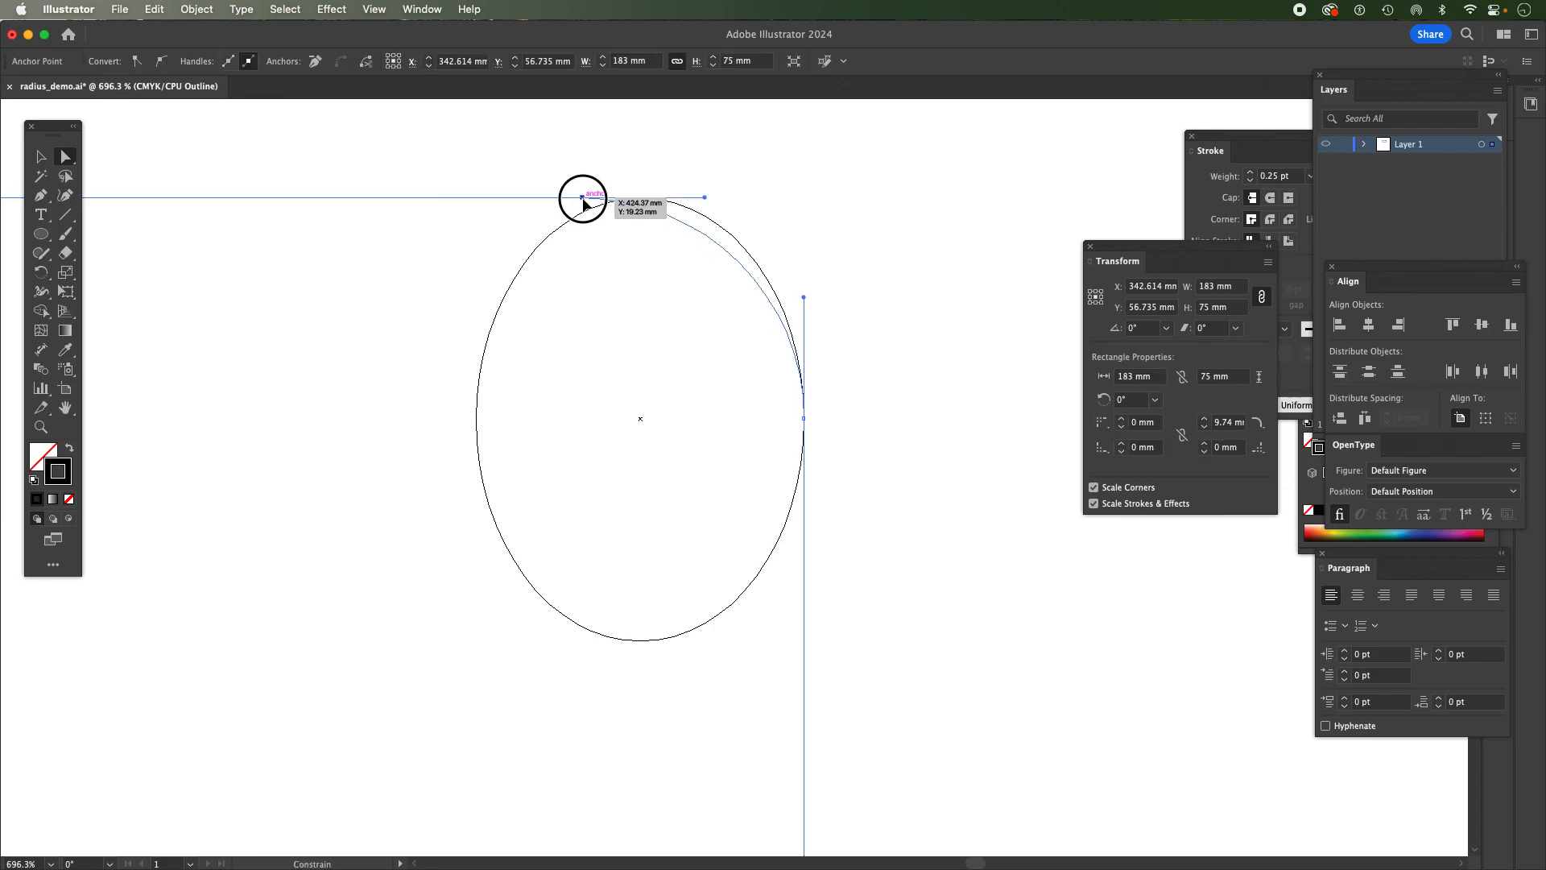
pyautogui.moveTo(583, 199); pyautogui.dragTo(643, 201)
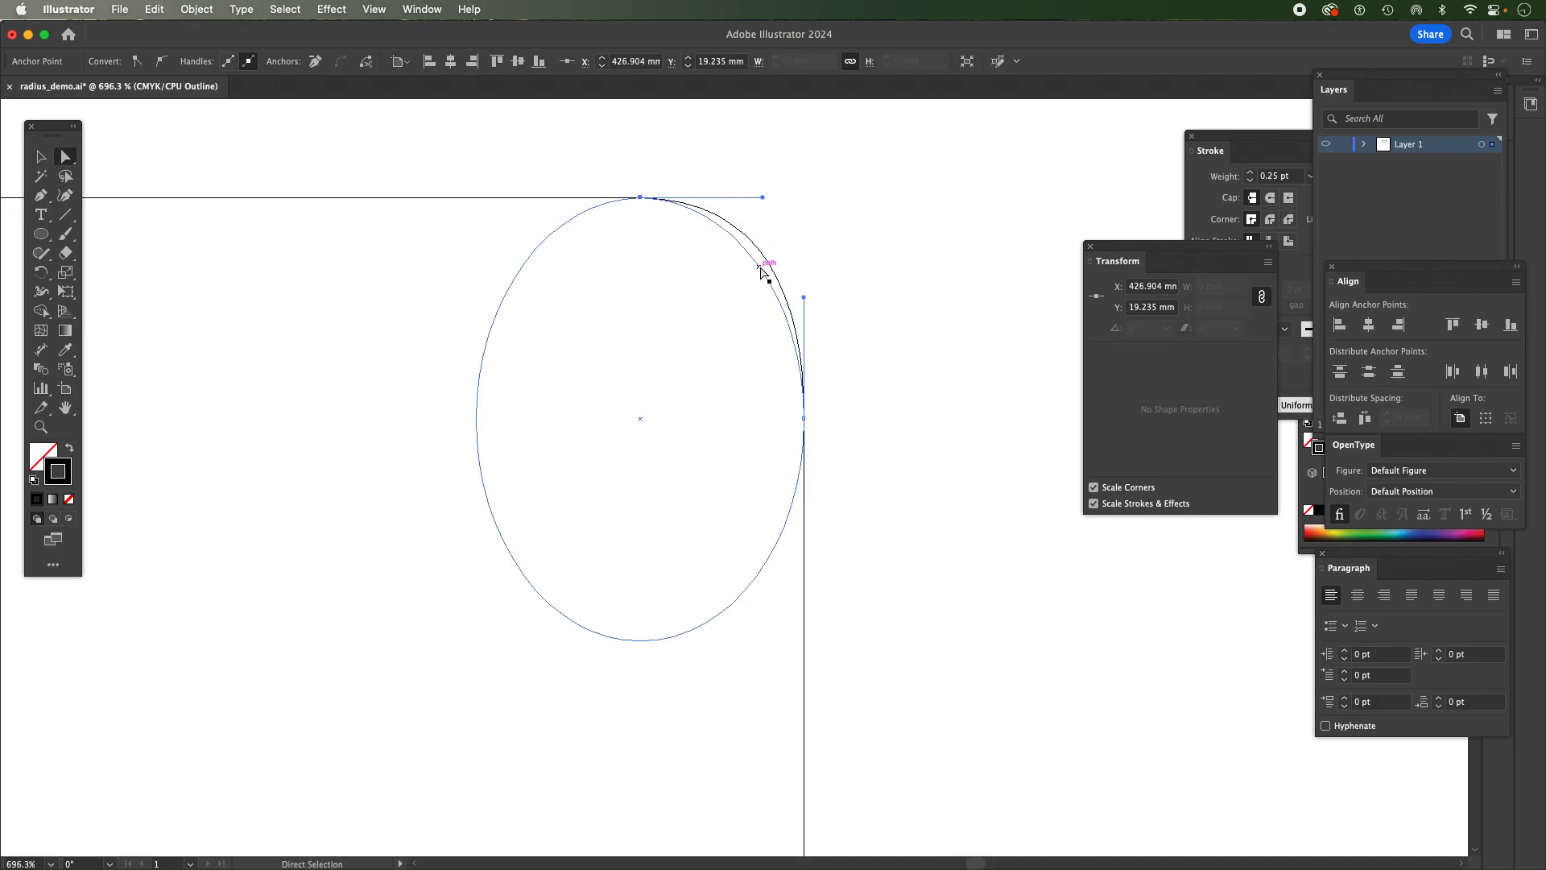
pyautogui.press('super+z')
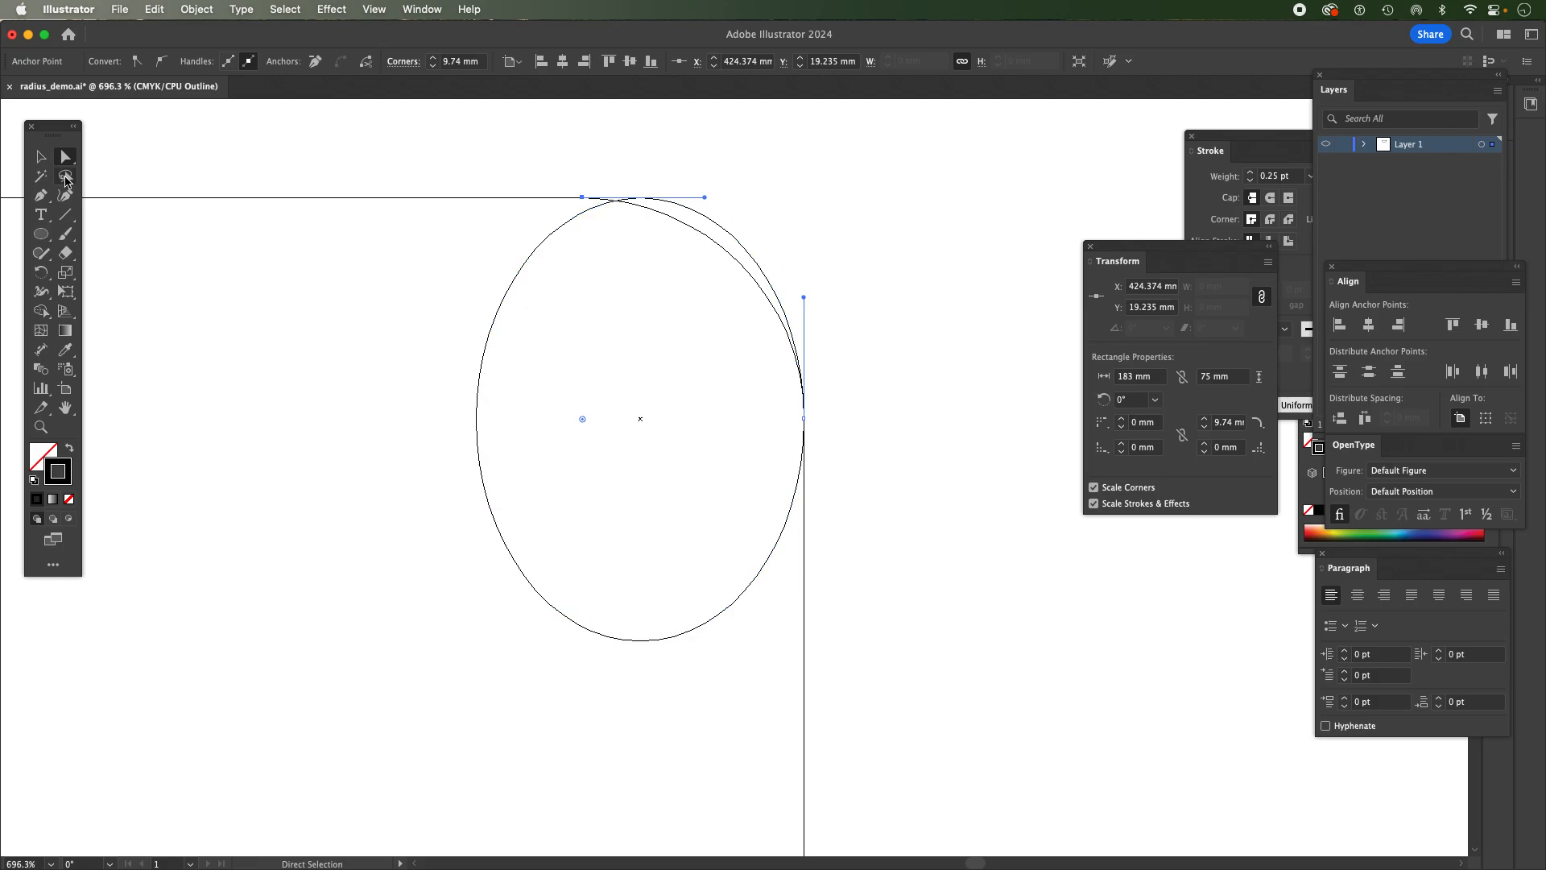
# - Delete only the curved corner segment of the large rectangle, leaving the ellipse in place
pyautogui.hscroll(5, 801, 318)
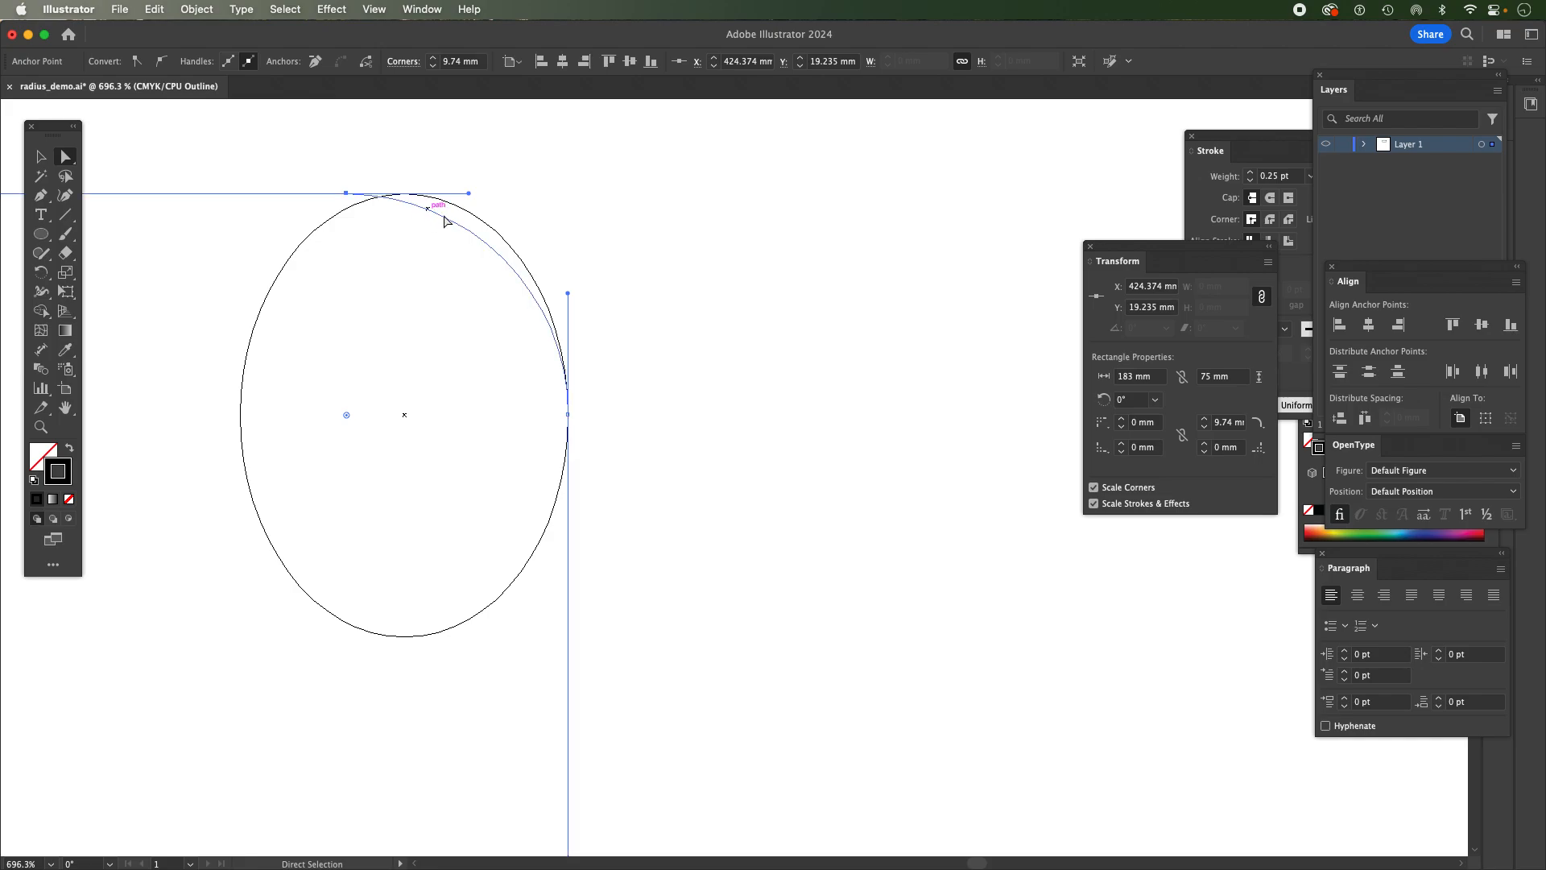
pyautogui.click(698, 355)
pyautogui.click(461, 226)
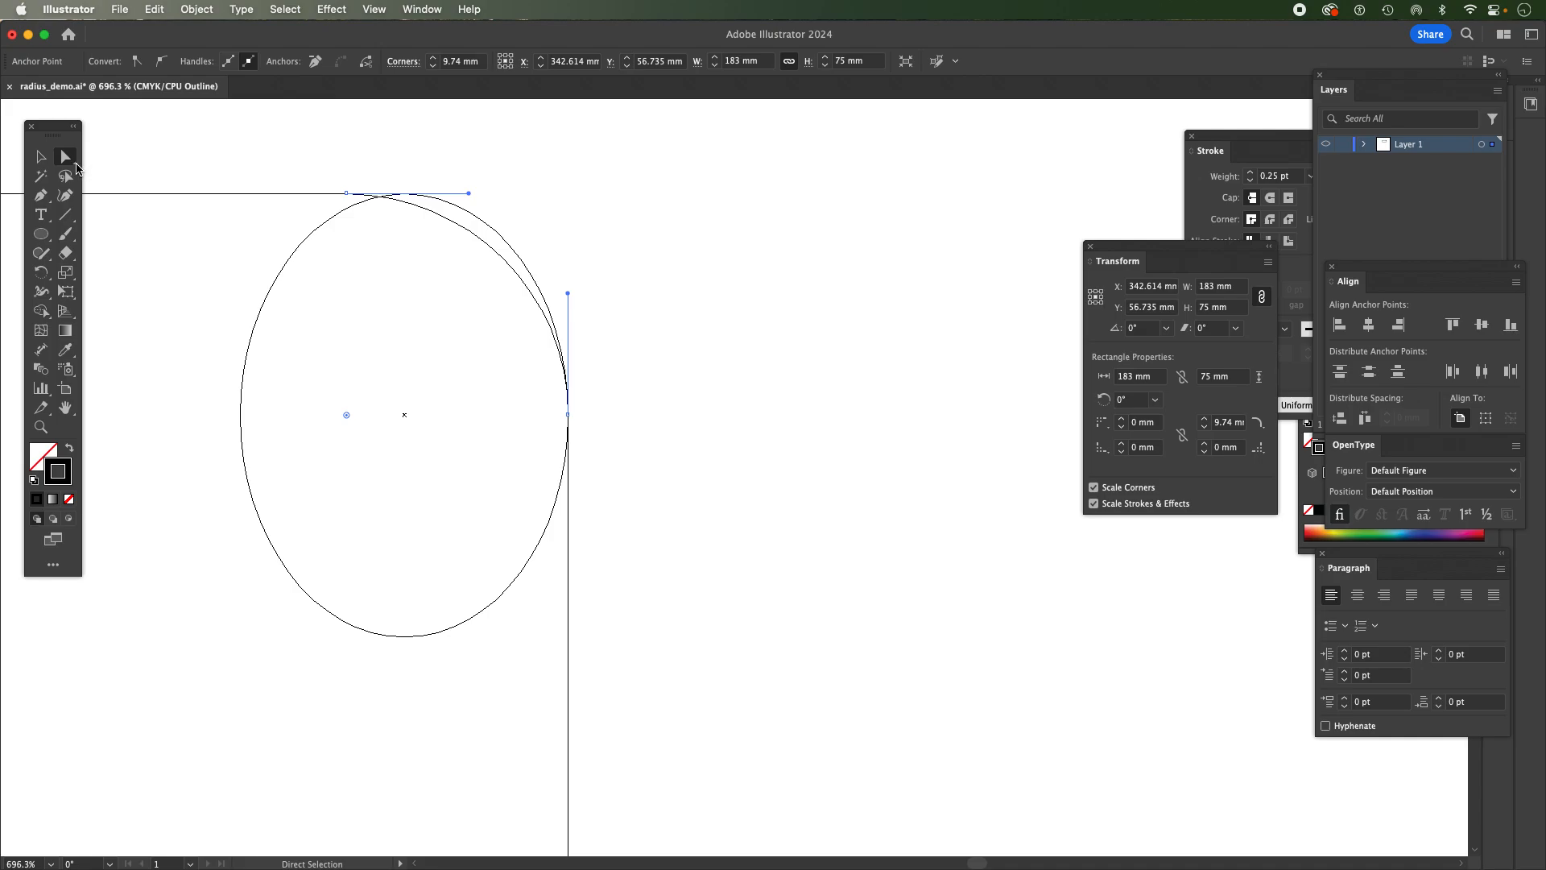
pyautogui.click(304, 153)
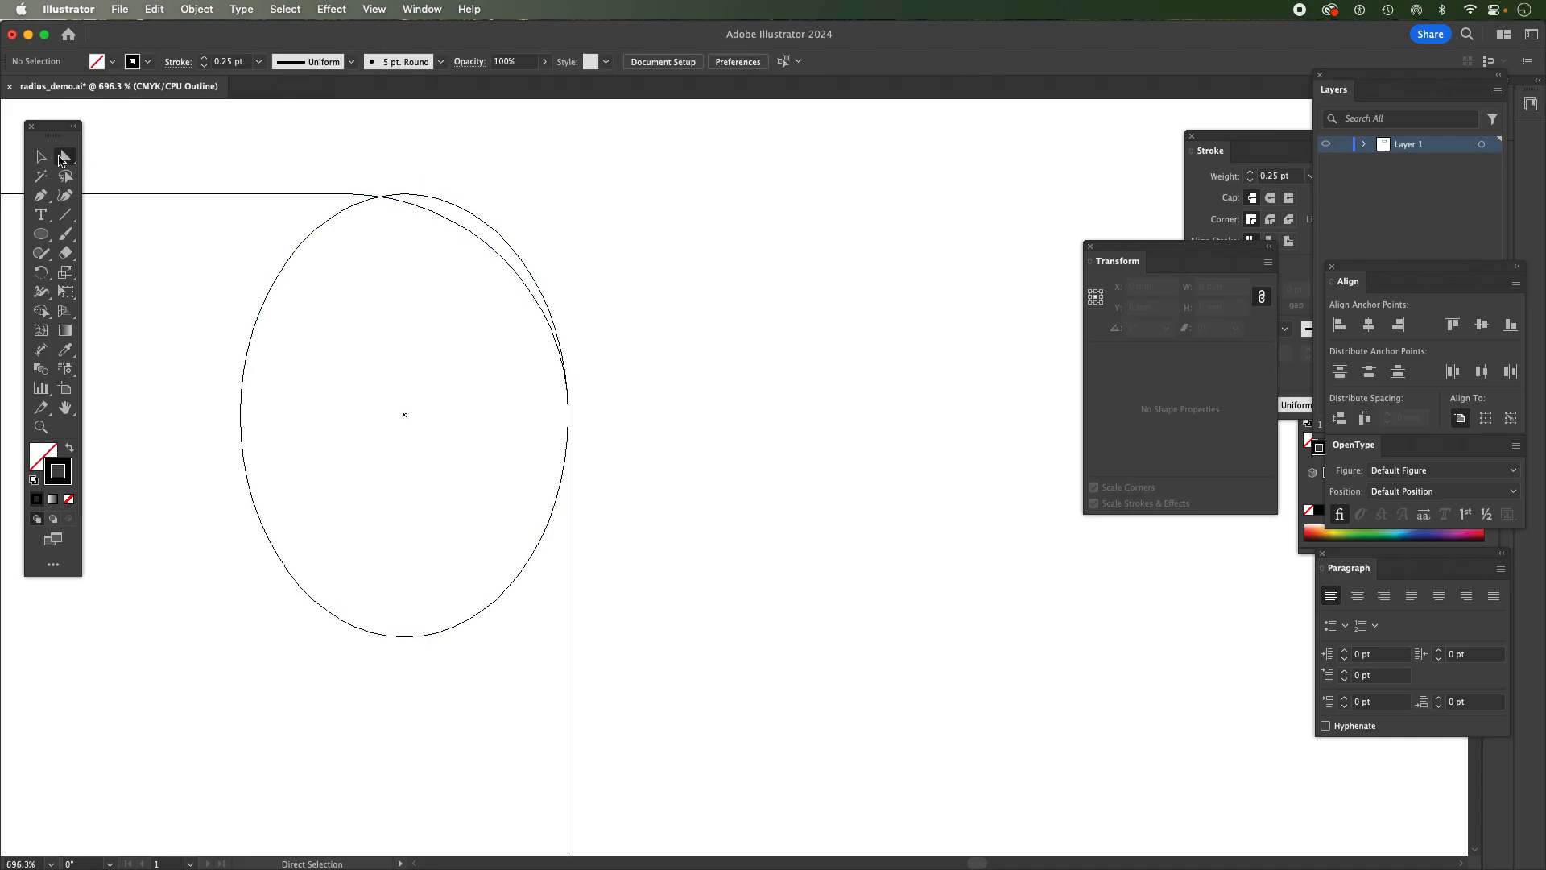
pyautogui.click(507, 264)
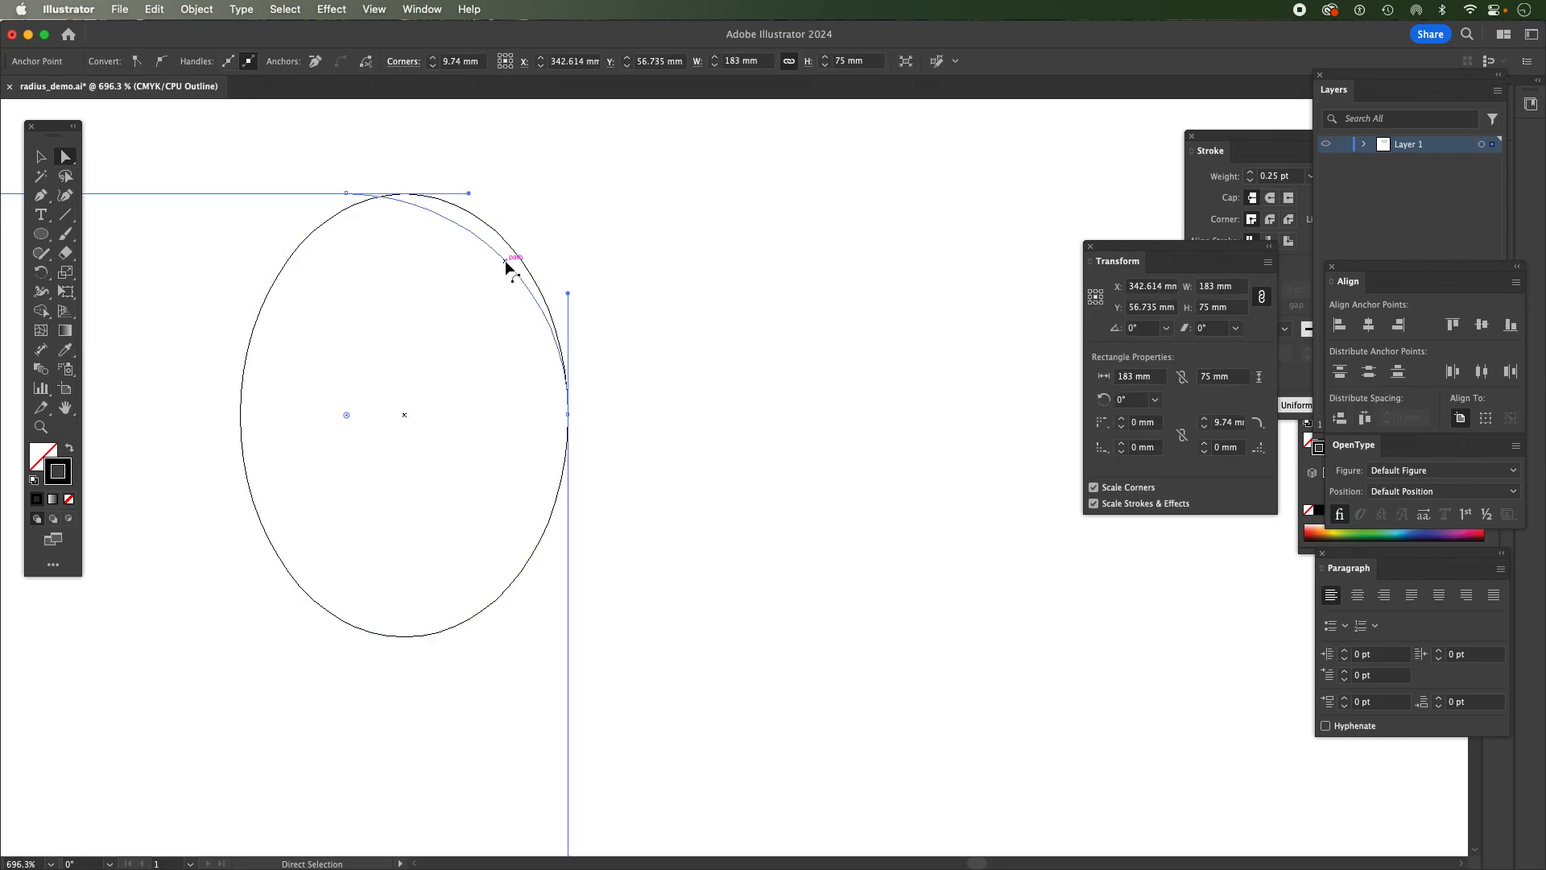
pyautogui.press('Delete')
# - Delete the ellipse's left and bottom anchors so only its upper-right quarter arc remains
pyautogui.press('space')
pyautogui.moveTo(585, 384); pyautogui.dragTo(752, 318)
pyautogui.moveTo(377, 292); pyautogui.dragTo(618, 607)
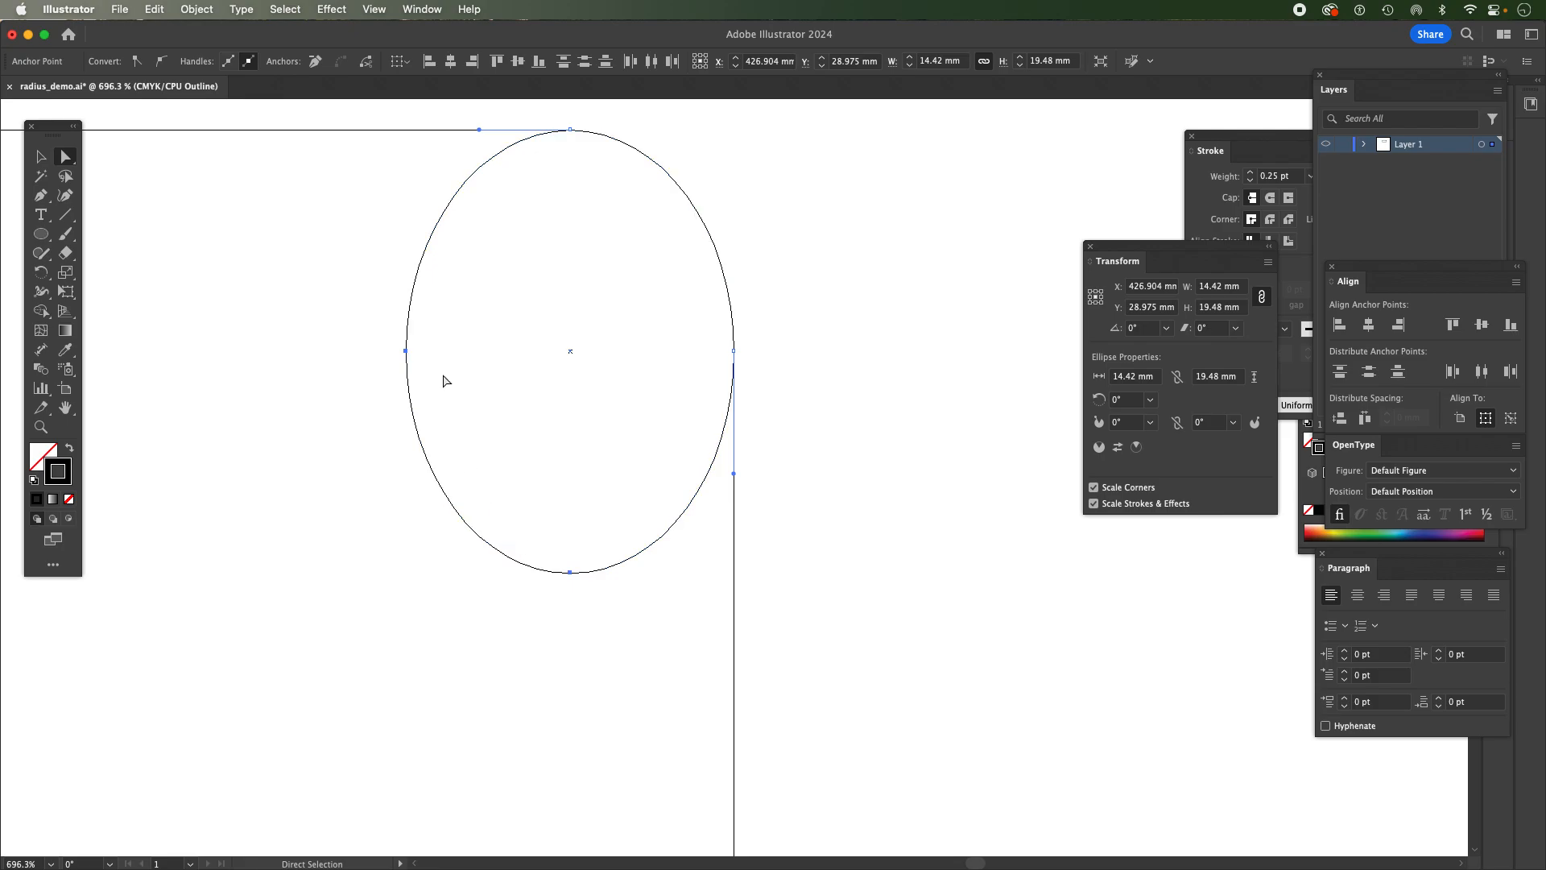
pyautogui.press('Delete')
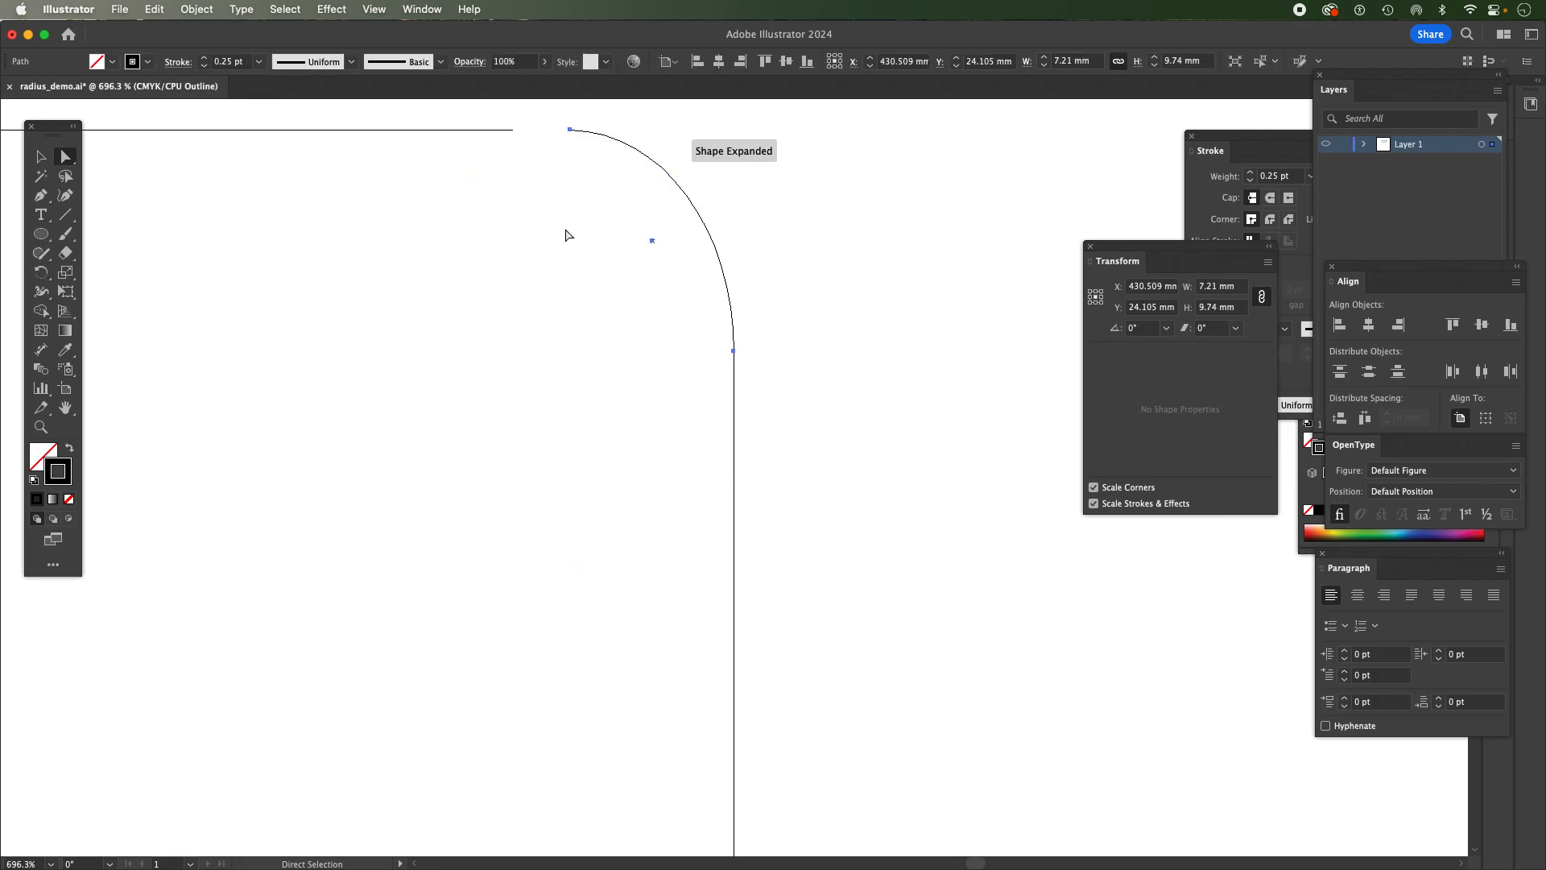
# - Try moving the quarter arc away from the open rectangle, and undo the move
pyautogui.moveTo(570, 207); pyautogui.dragTo(482, 347)
pyautogui.click(41, 156)
pyautogui.click(587, 321)
pyautogui.moveTo(585, 318); pyautogui.dragTo(633, 257)
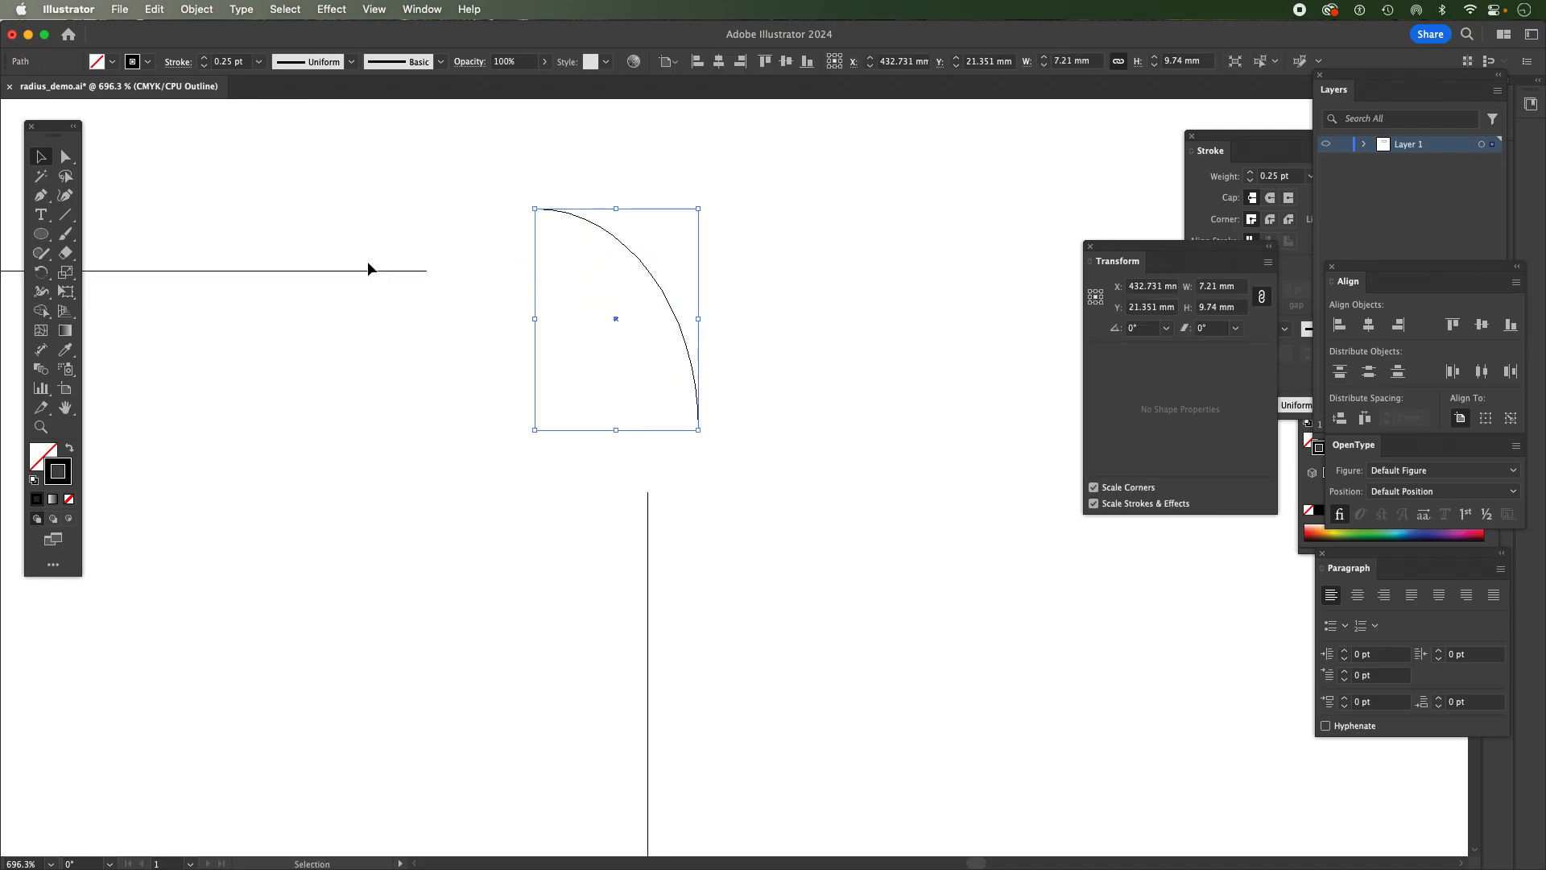
pyautogui.press('super+z')
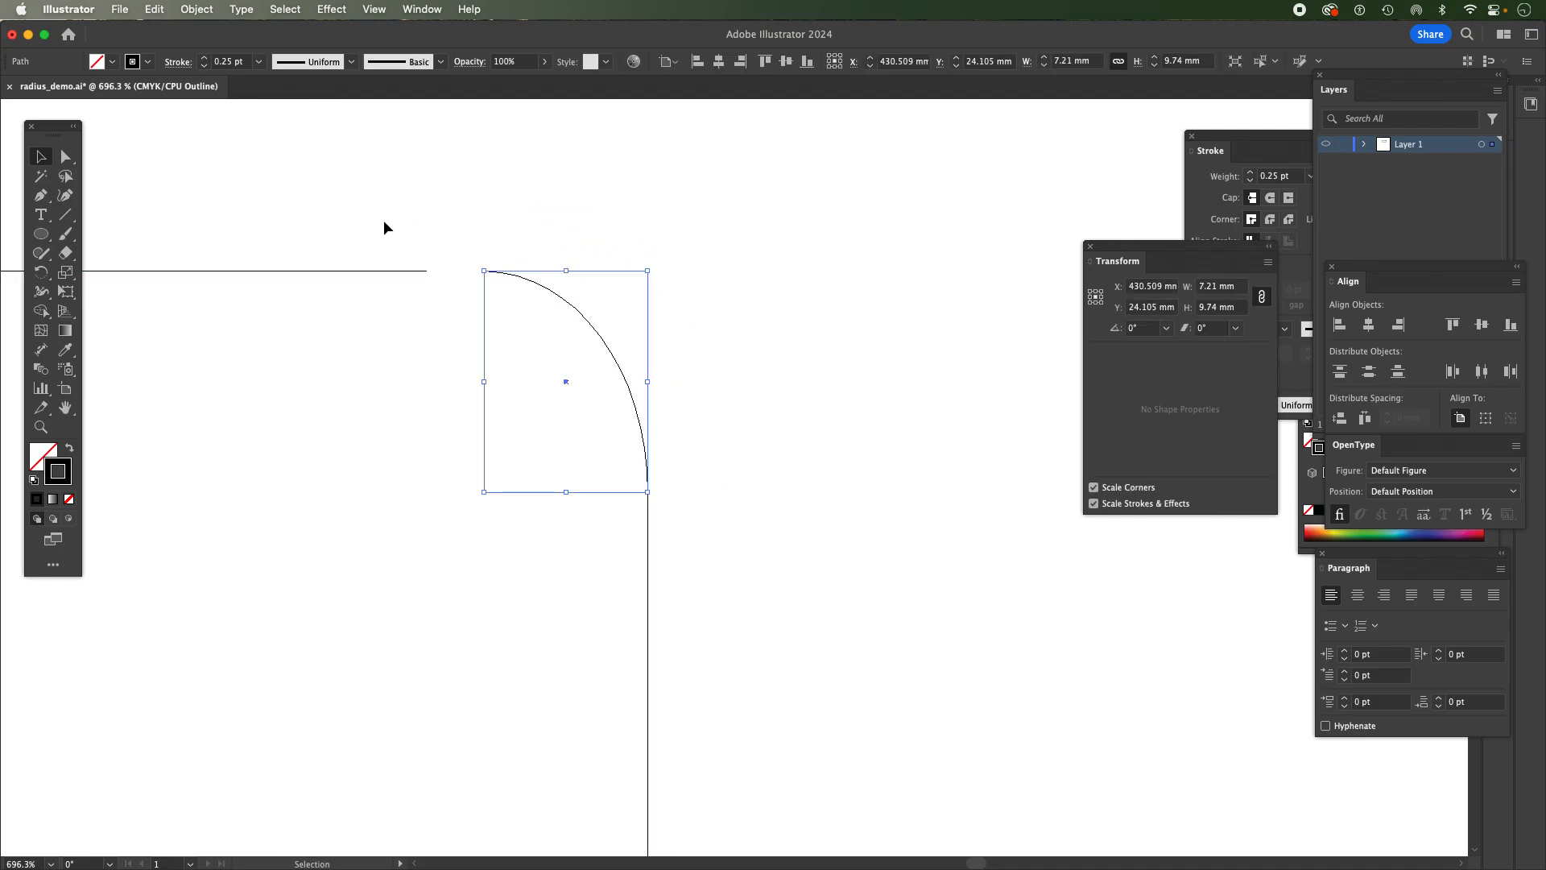
# - Join the open end of the rectangle's top edge to the upper end of the quarter arc
pyautogui.click(66, 156)
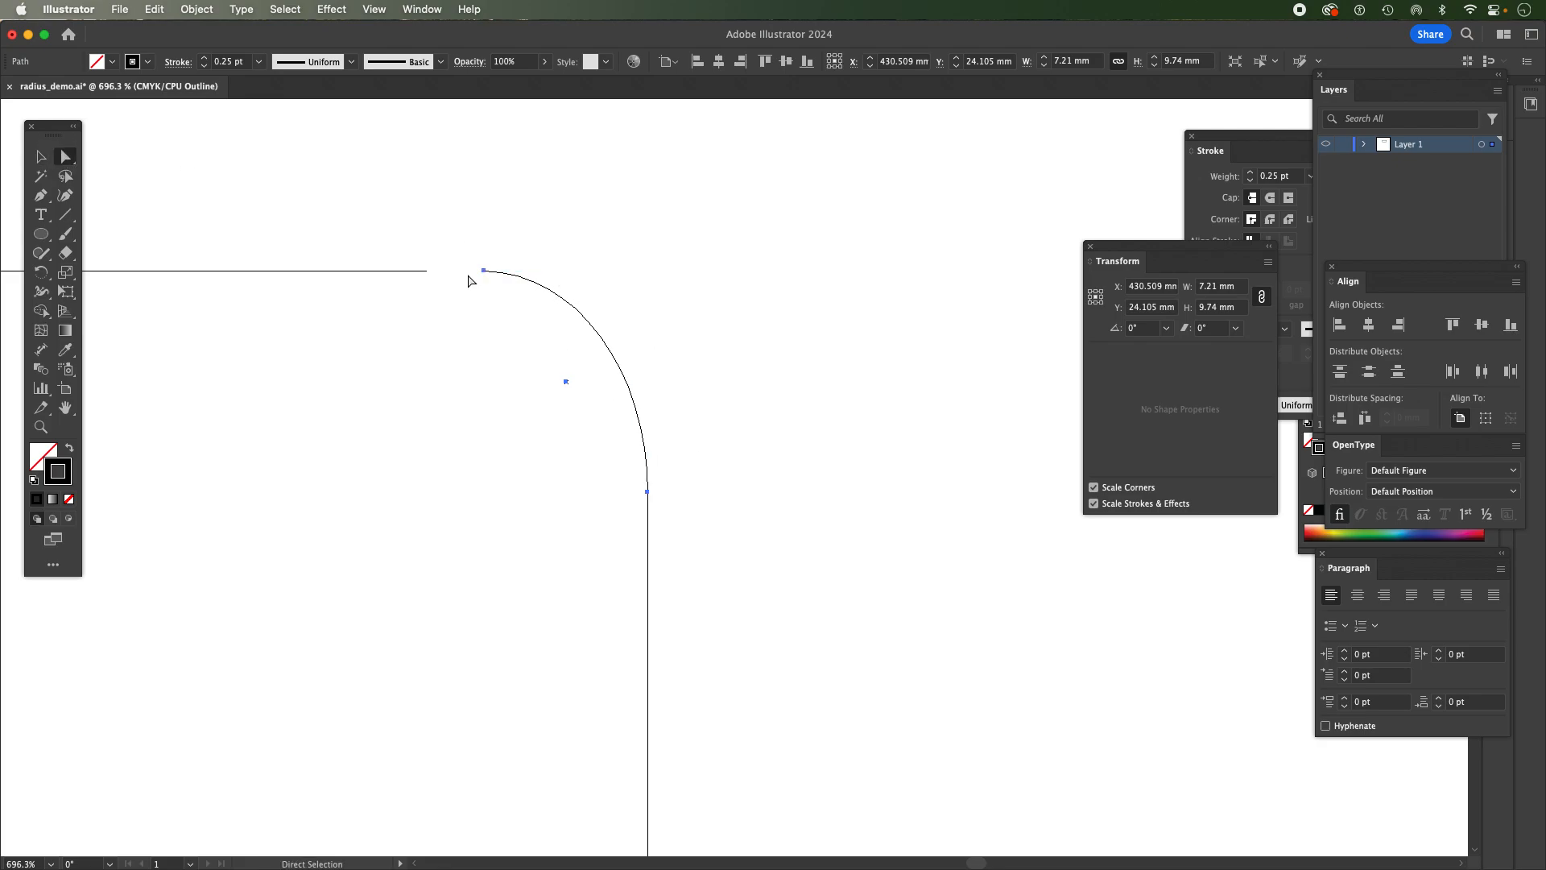
pyautogui.moveTo(353, 221); pyautogui.dragTo(500, 310)
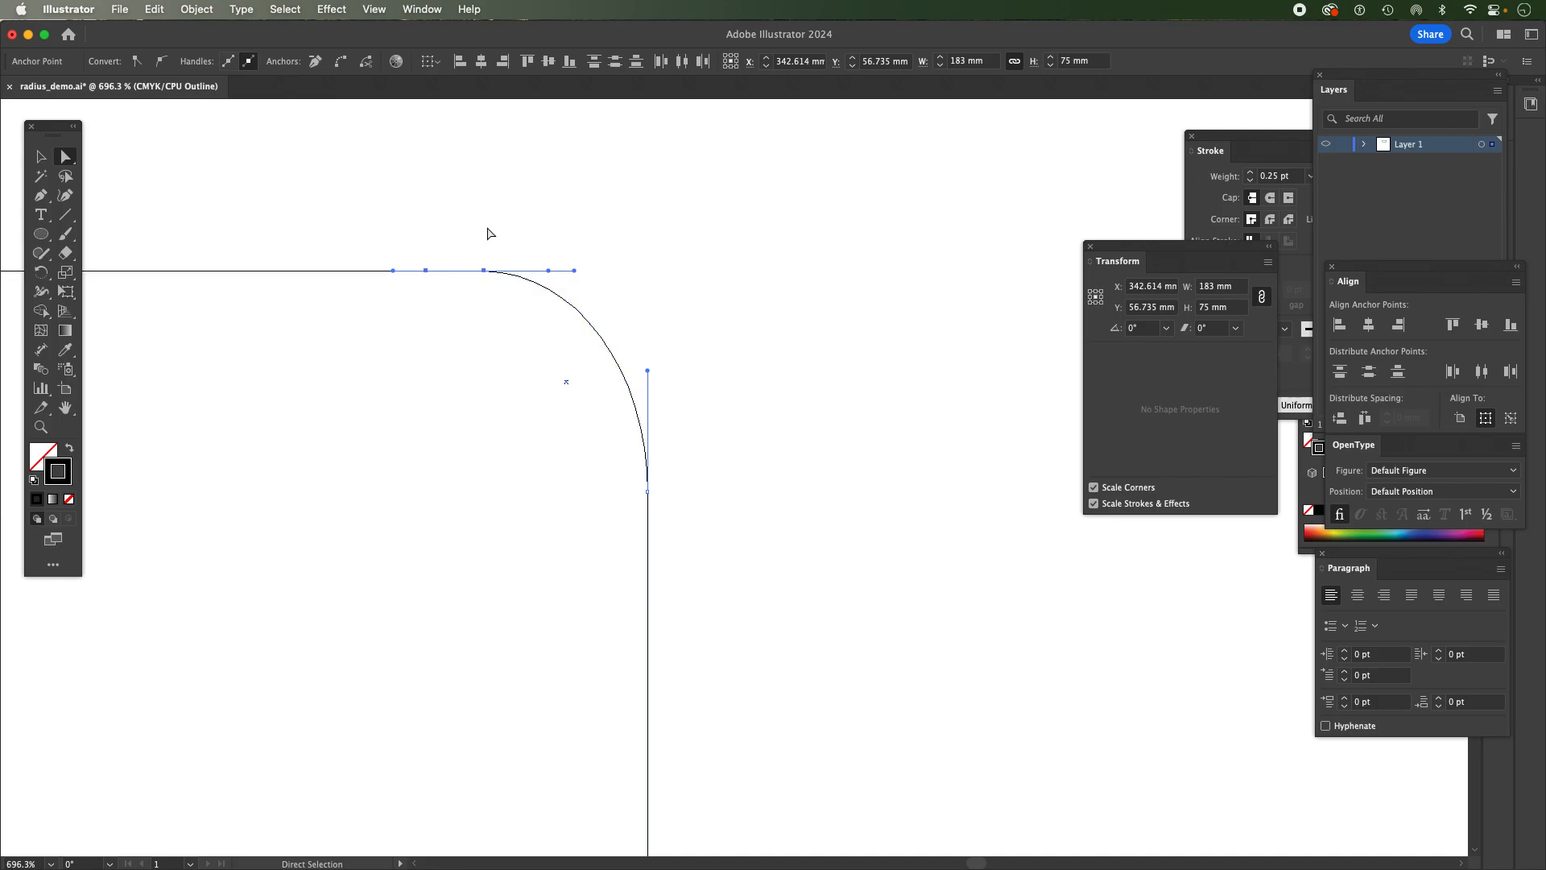
pyautogui.press('v')
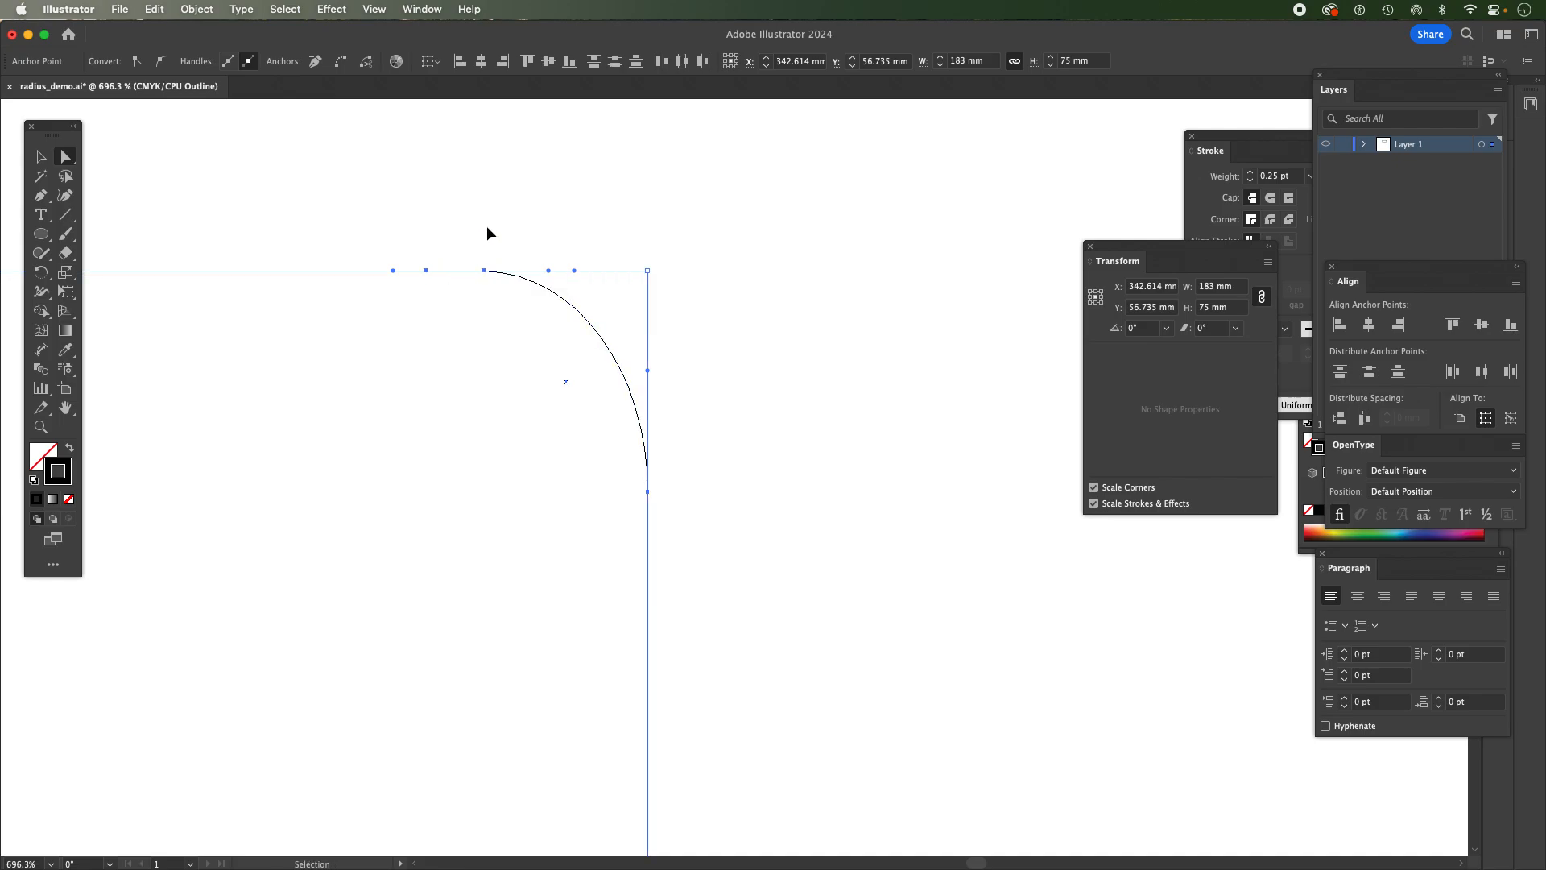
pyautogui.press('super+j')
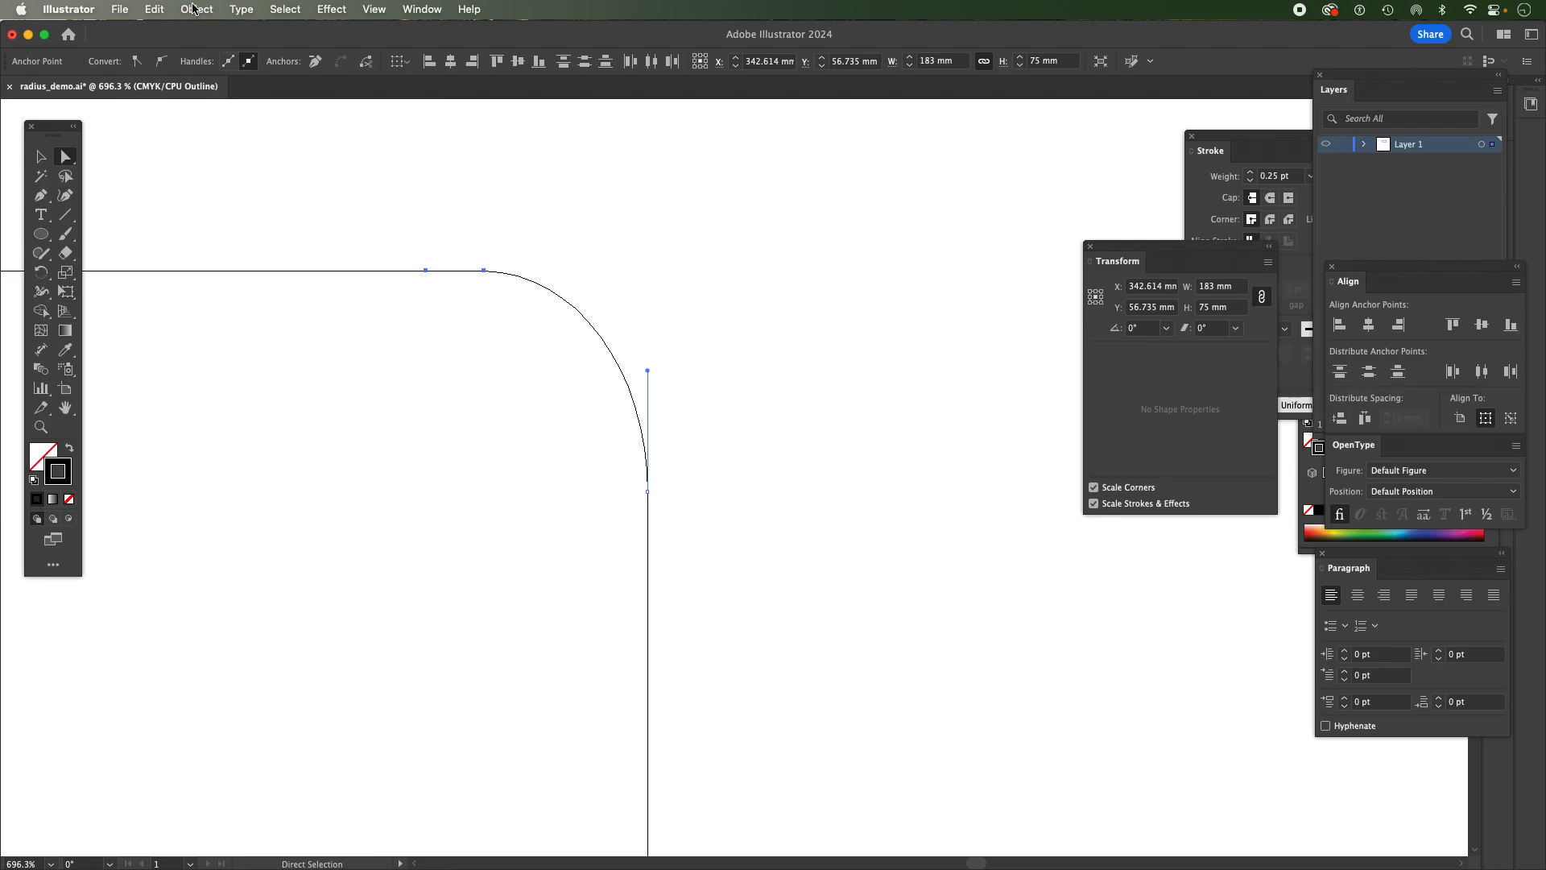
# - Try pulling an endpoint away where the arc meets the right edge, and undo the move
pyautogui.click(736, 467)
pyautogui.moveTo(649, 492); pyautogui.dragTo(738, 491)
pyautogui.press('super+z')
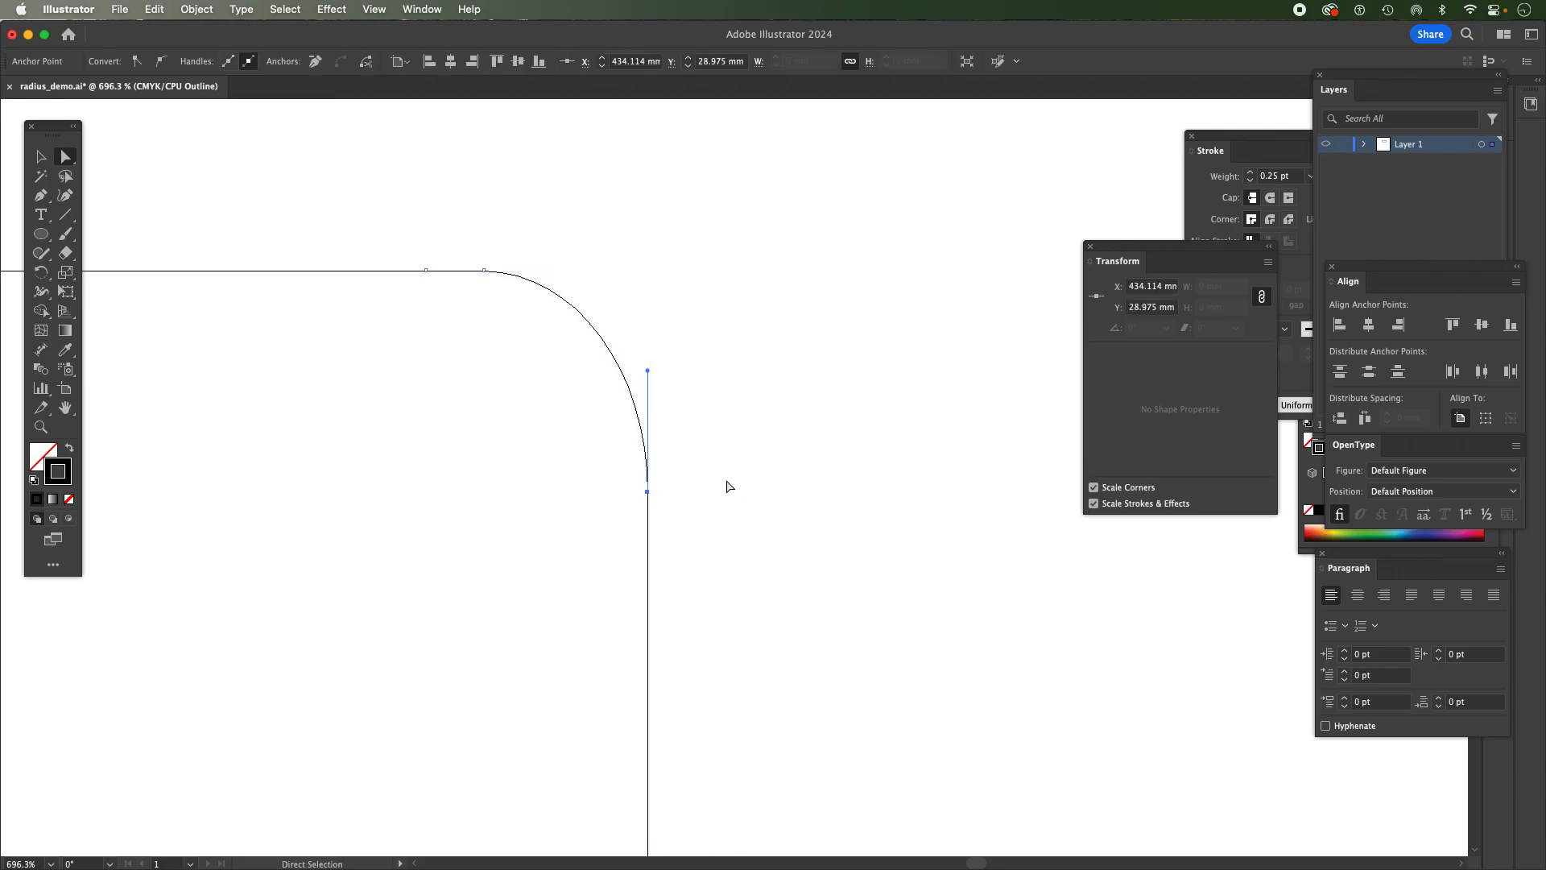
# - Join the lower end of the arc to the rectangle's right edge and deselect the shape
pyautogui.click(699, 480)
pyautogui.moveTo(682, 475); pyautogui.dragTo(609, 525)
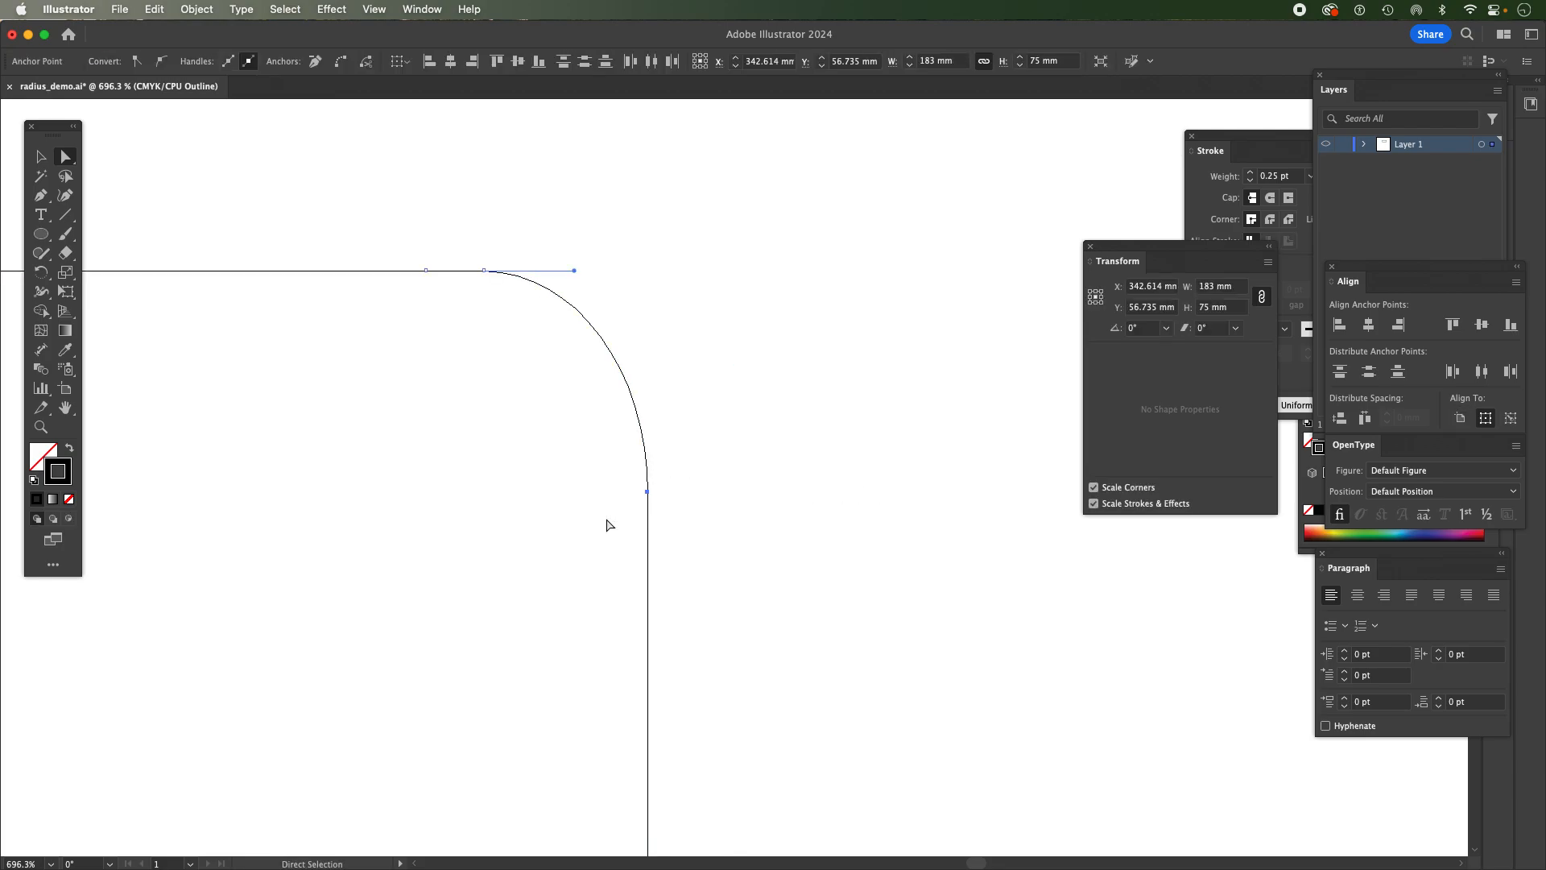
pyautogui.press('super')
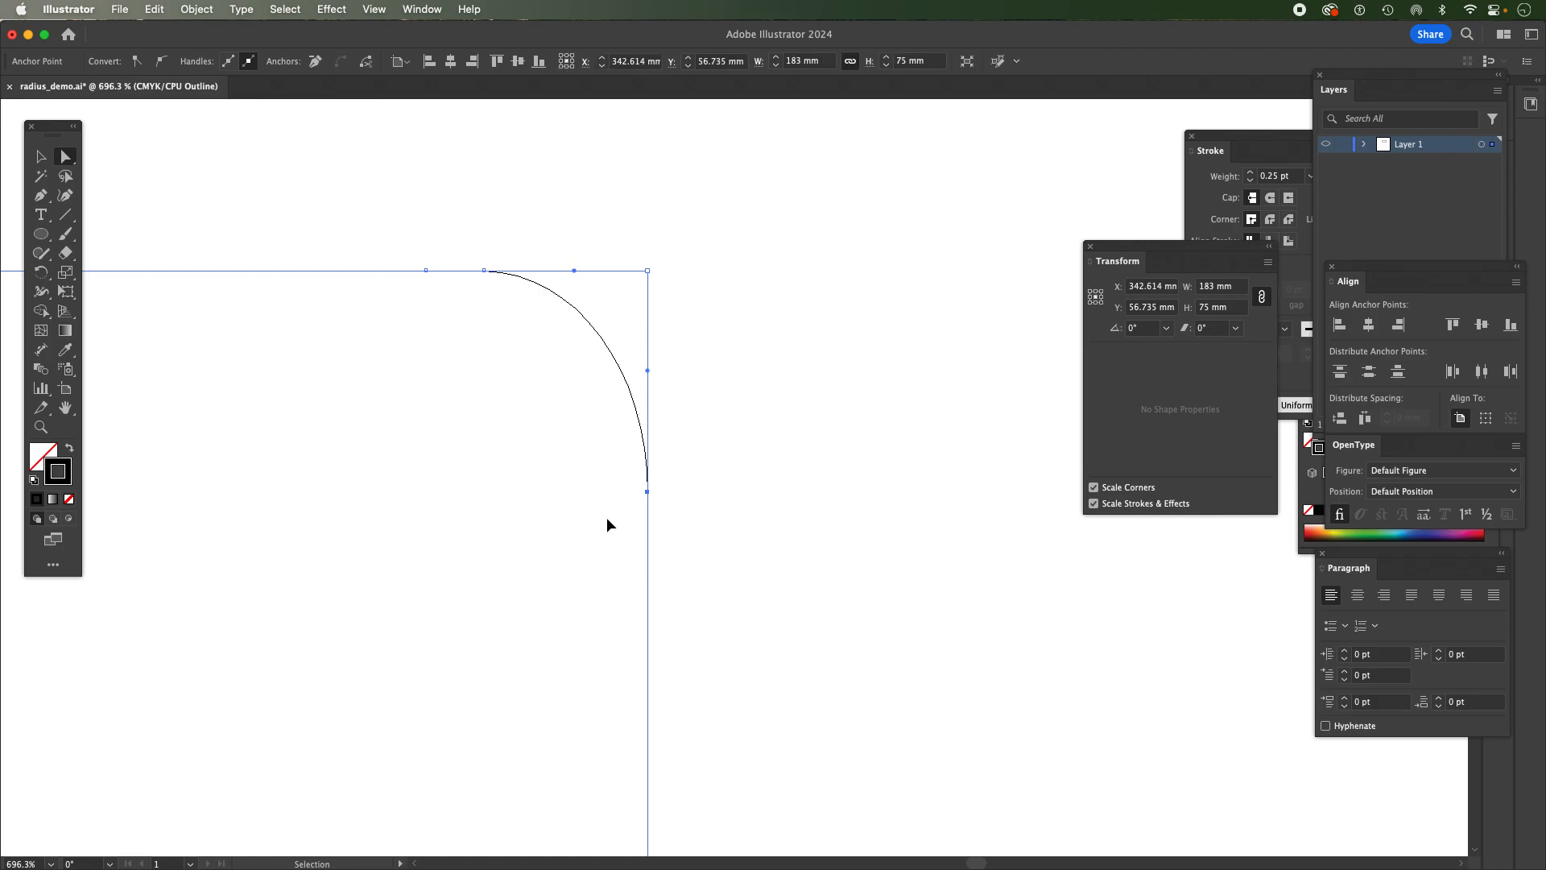
pyautogui.click(45, 159)
pyautogui.click(586, 216)
# - Switch the artwork from outline mode back to preview mode
pyautogui.press('z')
pyautogui.keyDown('alt'); pyautogui.click(789, 411); pyautogui.keyUp('alt')
pyautogui.keyDown('alt'); pyautogui.click(791, 412); pyautogui.keyUp('alt')
pyautogui.keyDown('alt'); pyautogui.click(691, 526); pyautogui.keyUp('alt')
pyautogui.press('a')
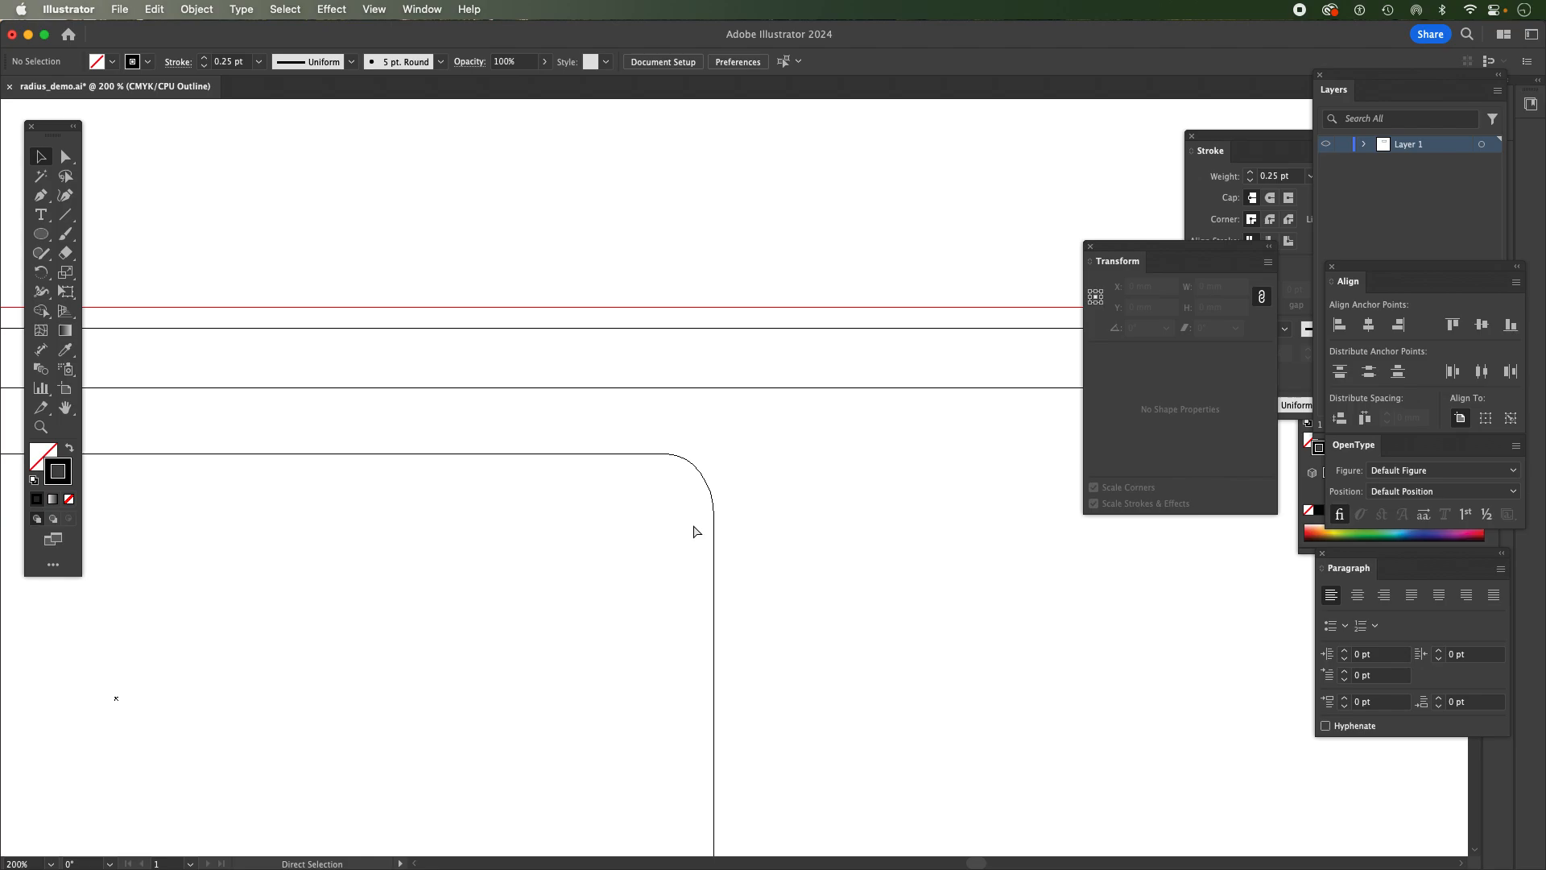
pyautogui.press('super+y')
# - Move the finished 183 × 75 mm shape onto the dieline template and align its rounded corner with the 7.21 mm by 9.74 mm corner
pyautogui.press('z')
pyautogui.keyDown('alt'); pyautogui.click(635, 519); pyautogui.keyUp('alt')
pyautogui.keyDown('alt'); pyautogui.click(634, 519); pyautogui.keyUp('alt')
pyautogui.keyDown('alt'); pyautogui.click(634, 519); pyautogui.keyUp('alt')
pyautogui.moveTo(656, 472); pyautogui.dragTo(805, 348)
pyautogui.moveTo(937, 288); pyautogui.dragTo(908, 509)
pyautogui.press('z')
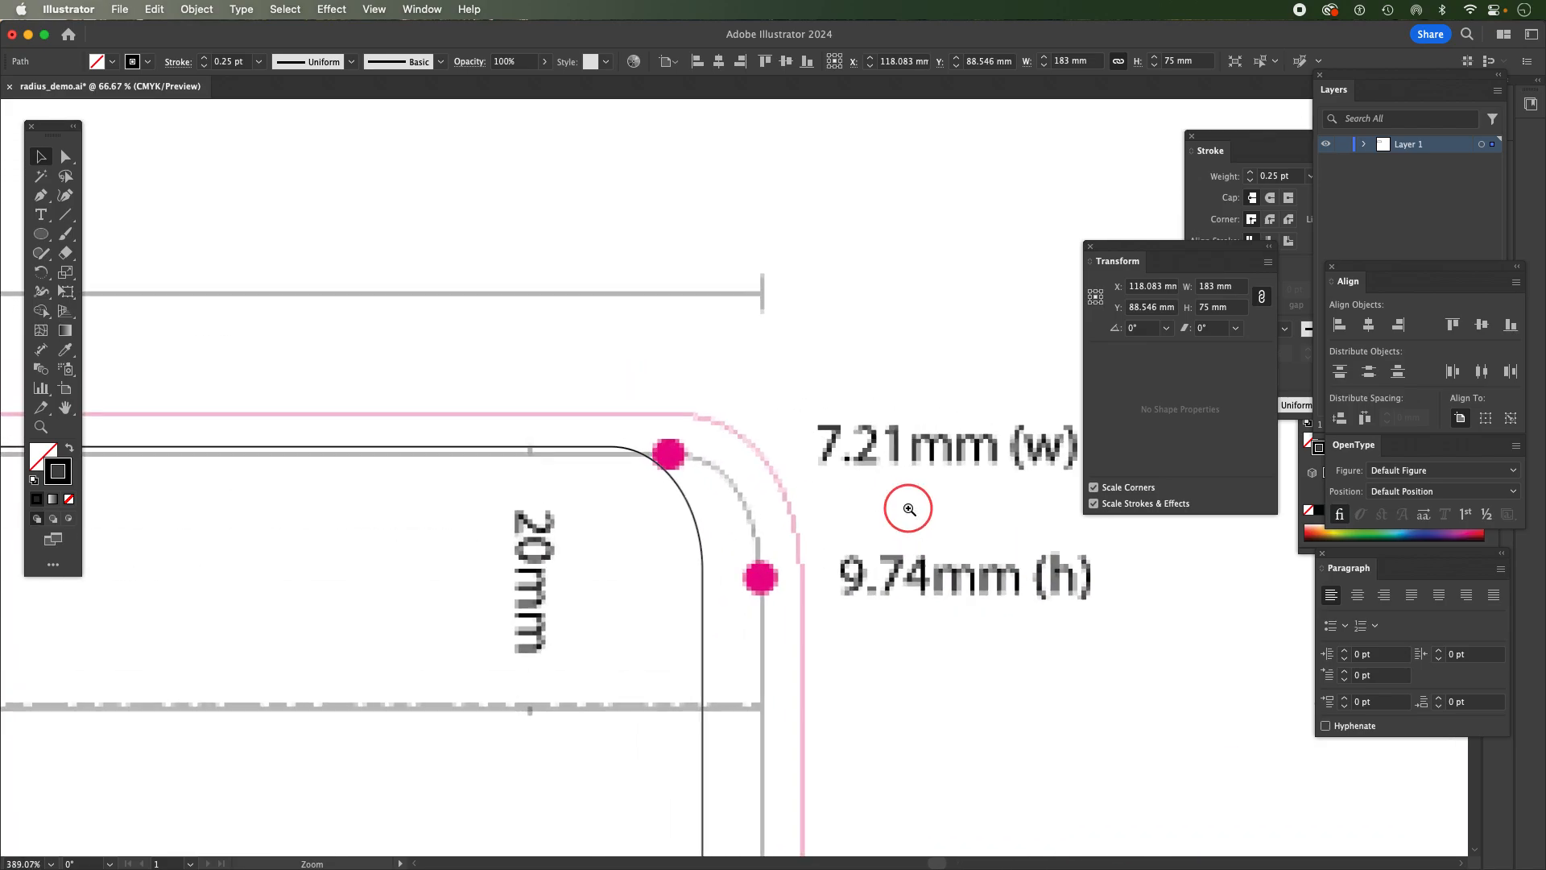
pyautogui.press('v')
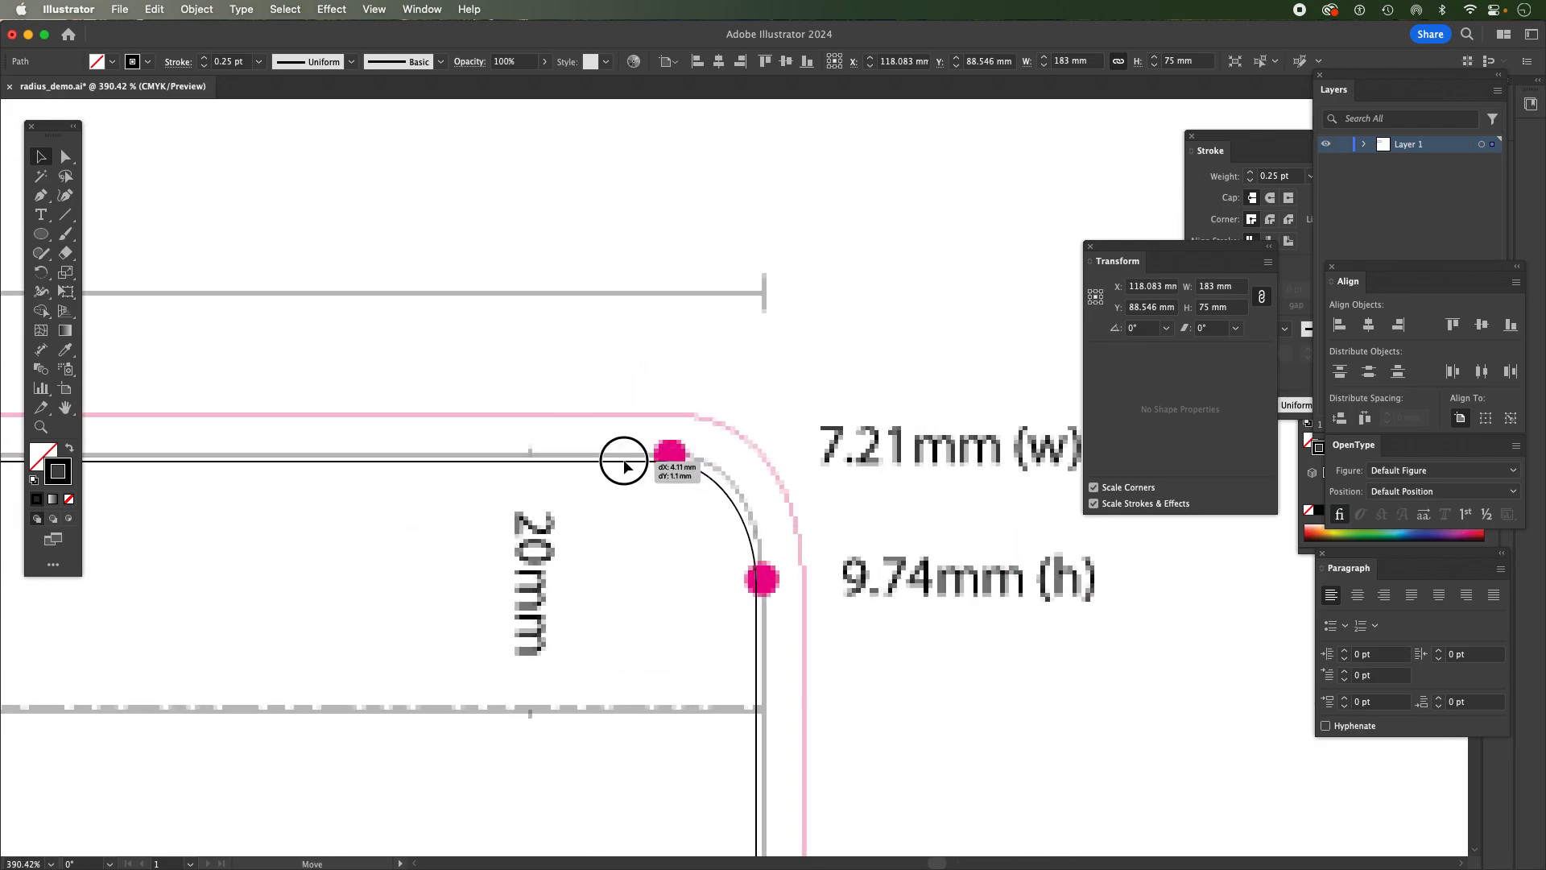